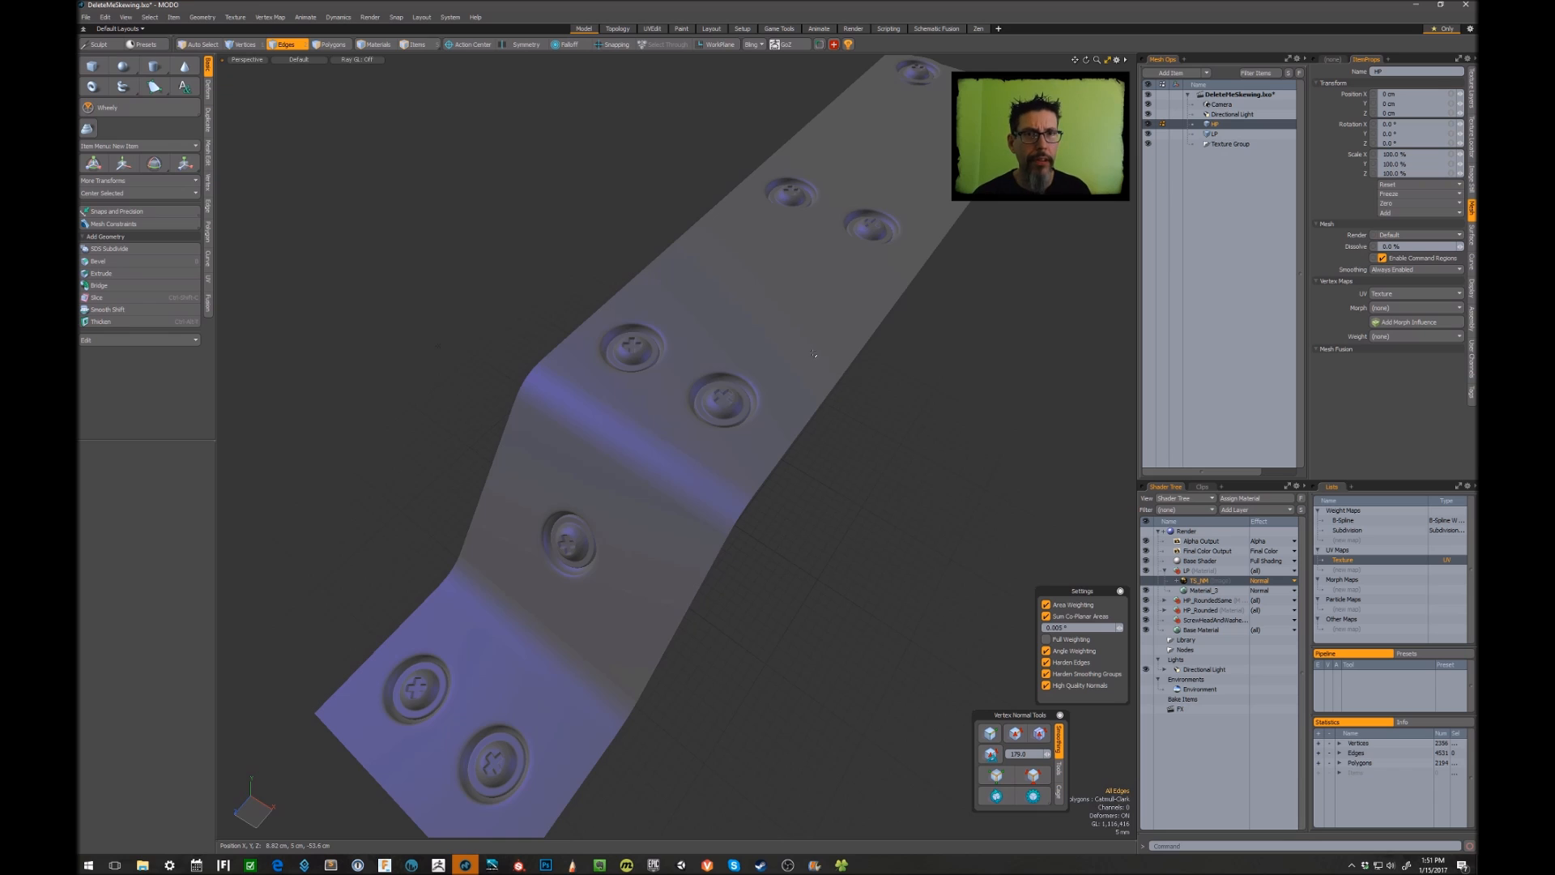
Make the low-poly LP mesh active and turn on its TS_NM normal map layer.
alt+drag(757, 307, 882, 299)
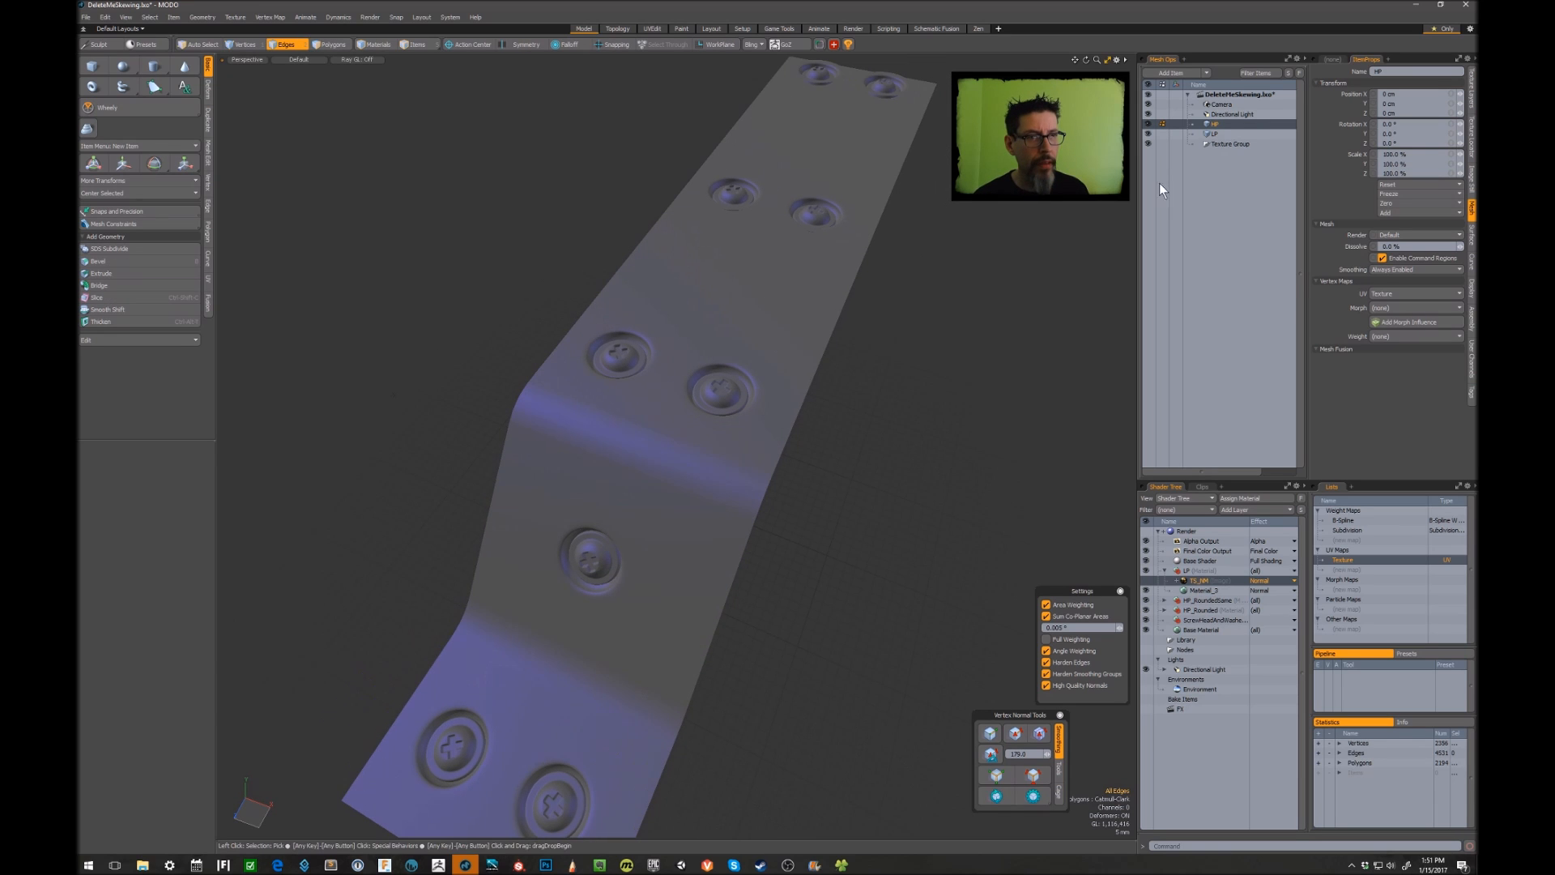
click(1232, 133)
alt+drag(875, 392, 813, 276)
key(2)
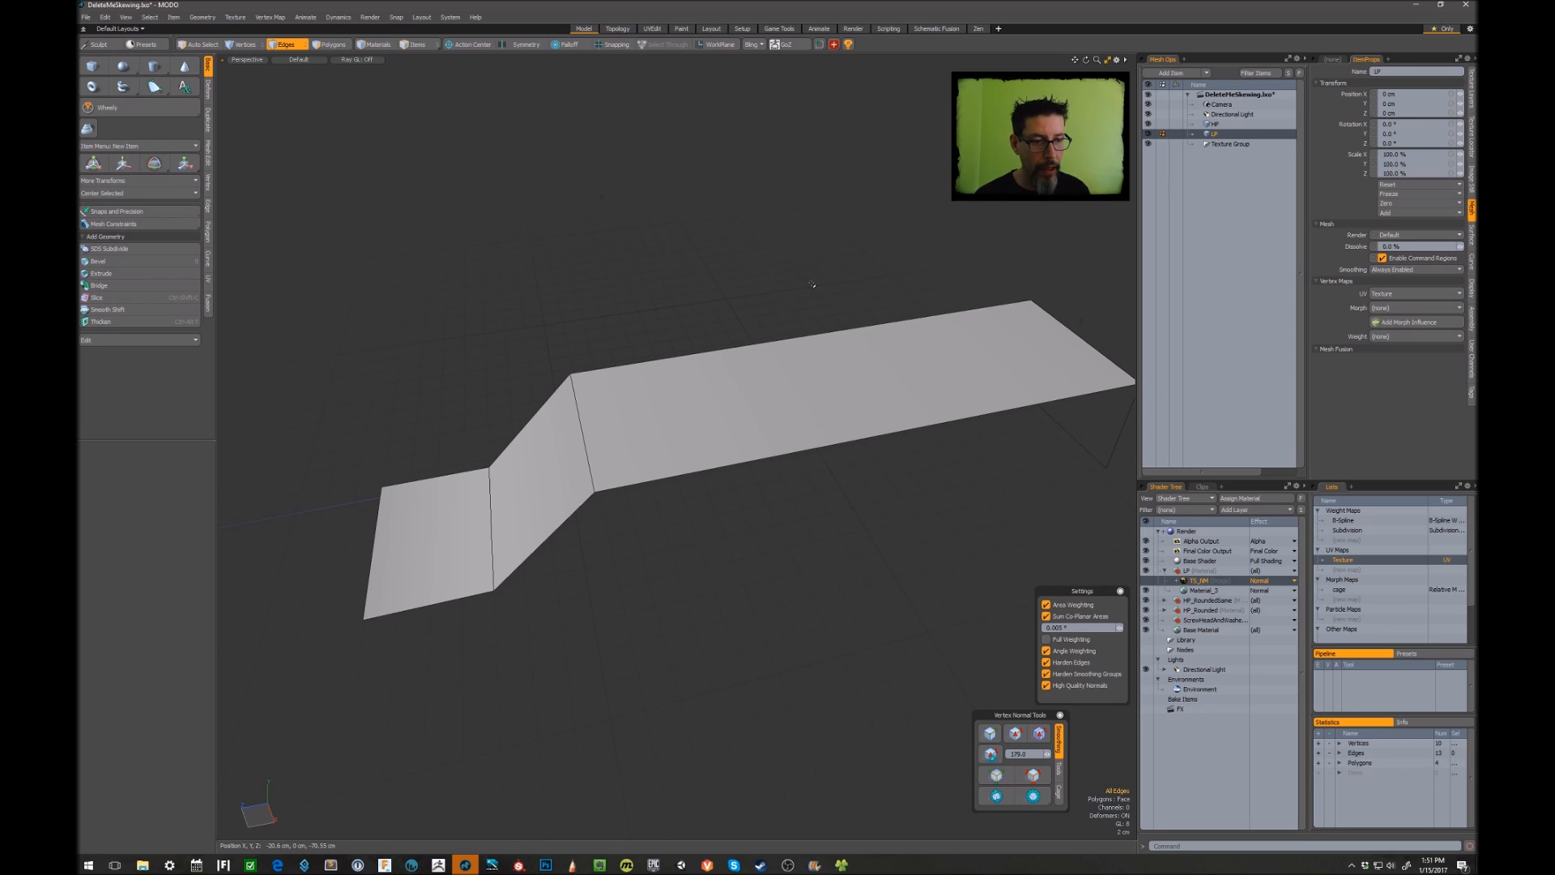
click(1147, 580)
alt+drag(891, 465, 831, 379)
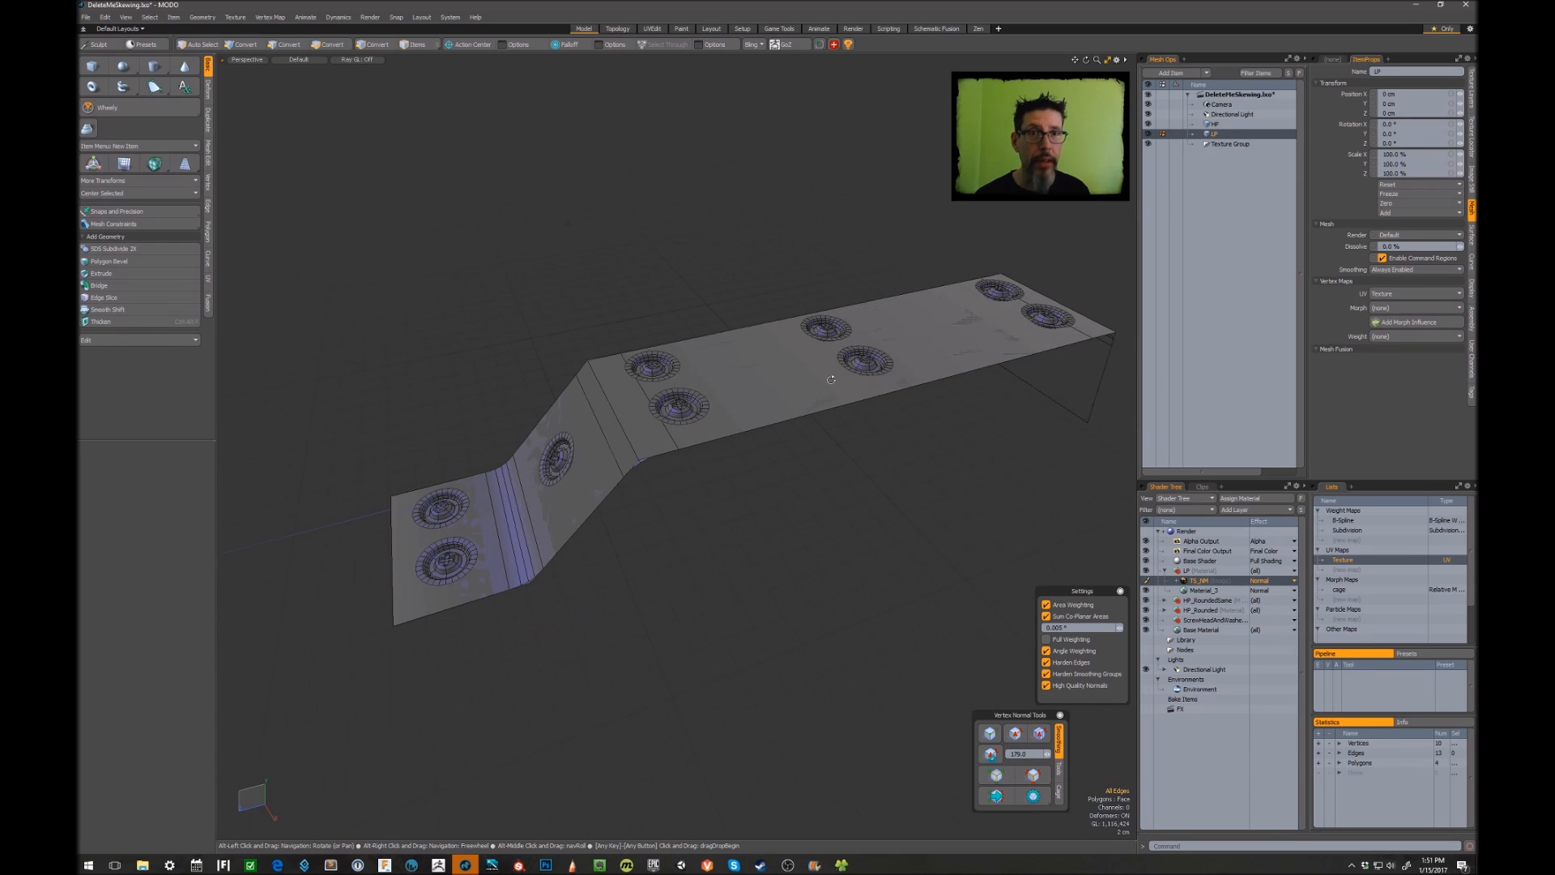
Delete the existing cage morph map from the LP mesh.
right_click(1199, 581)
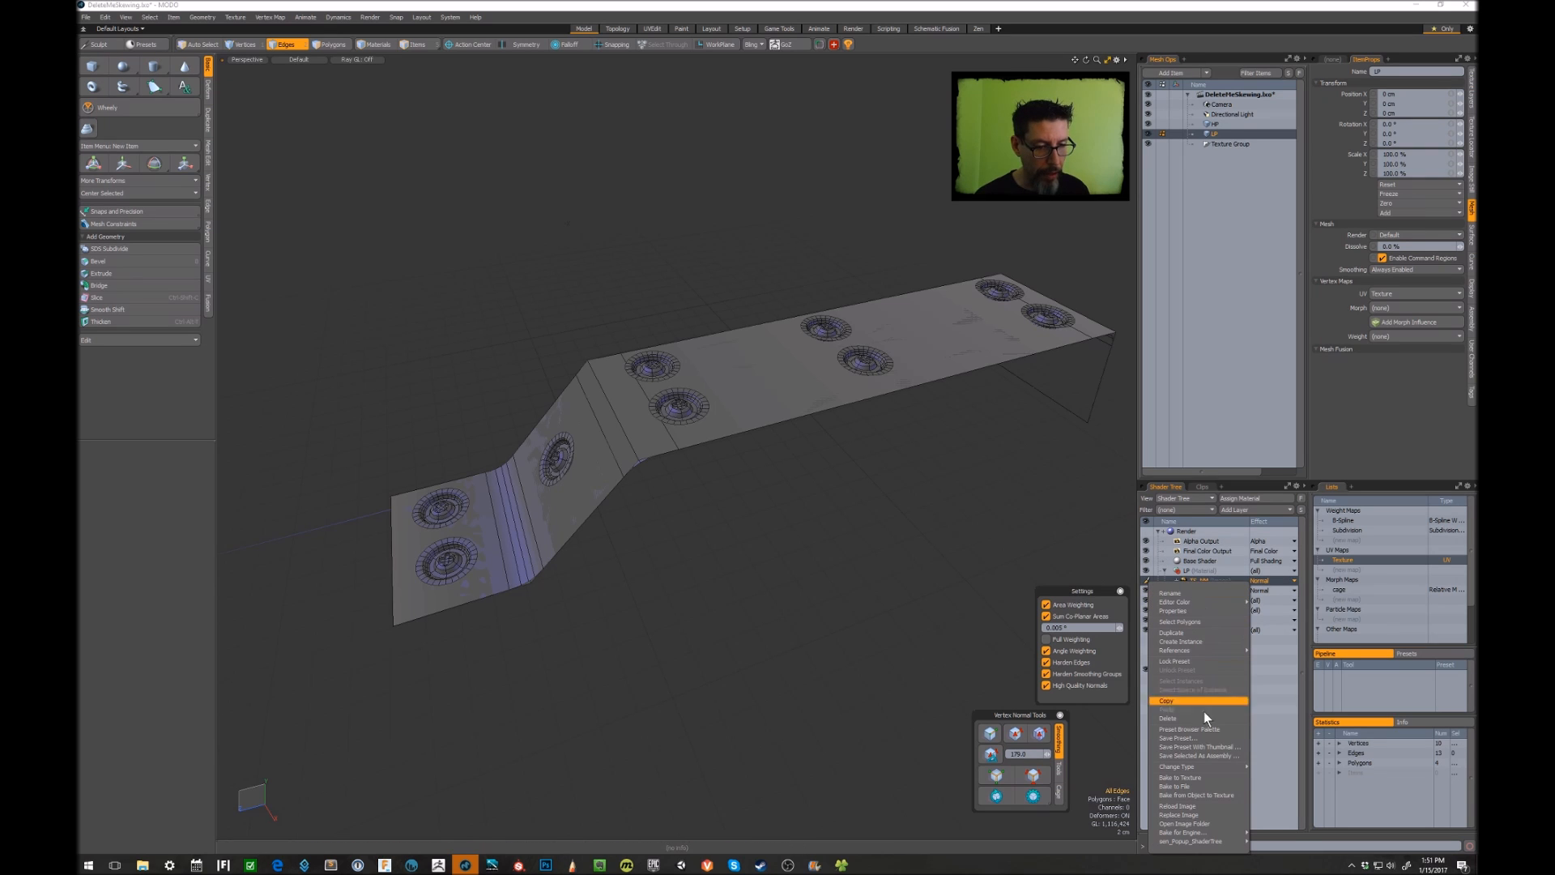
click(1430, 586)
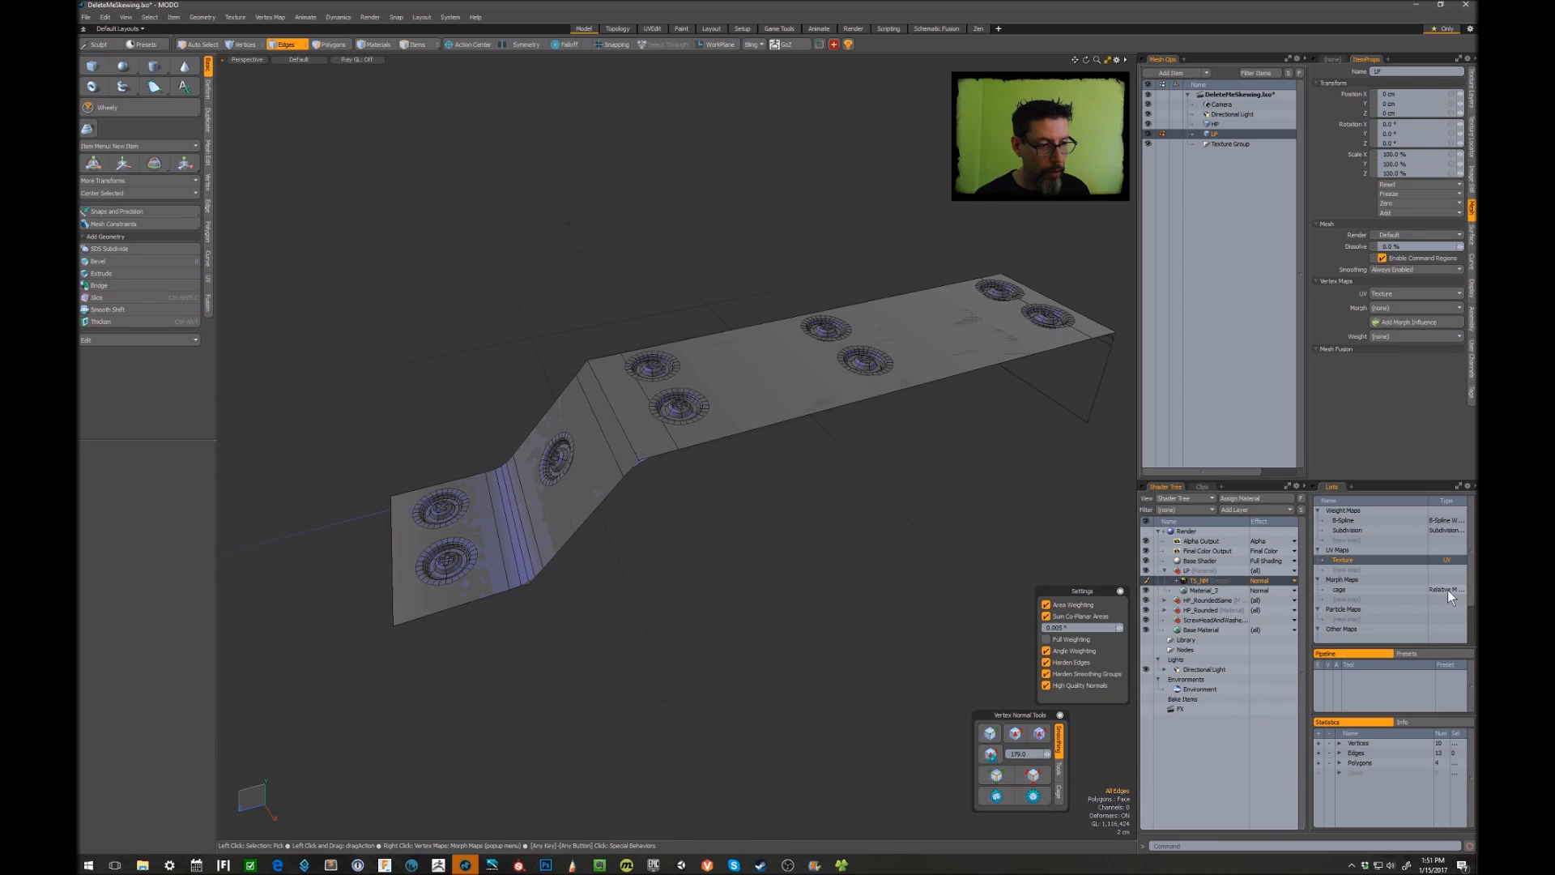
right_click(1448, 590)
click(1430, 602)
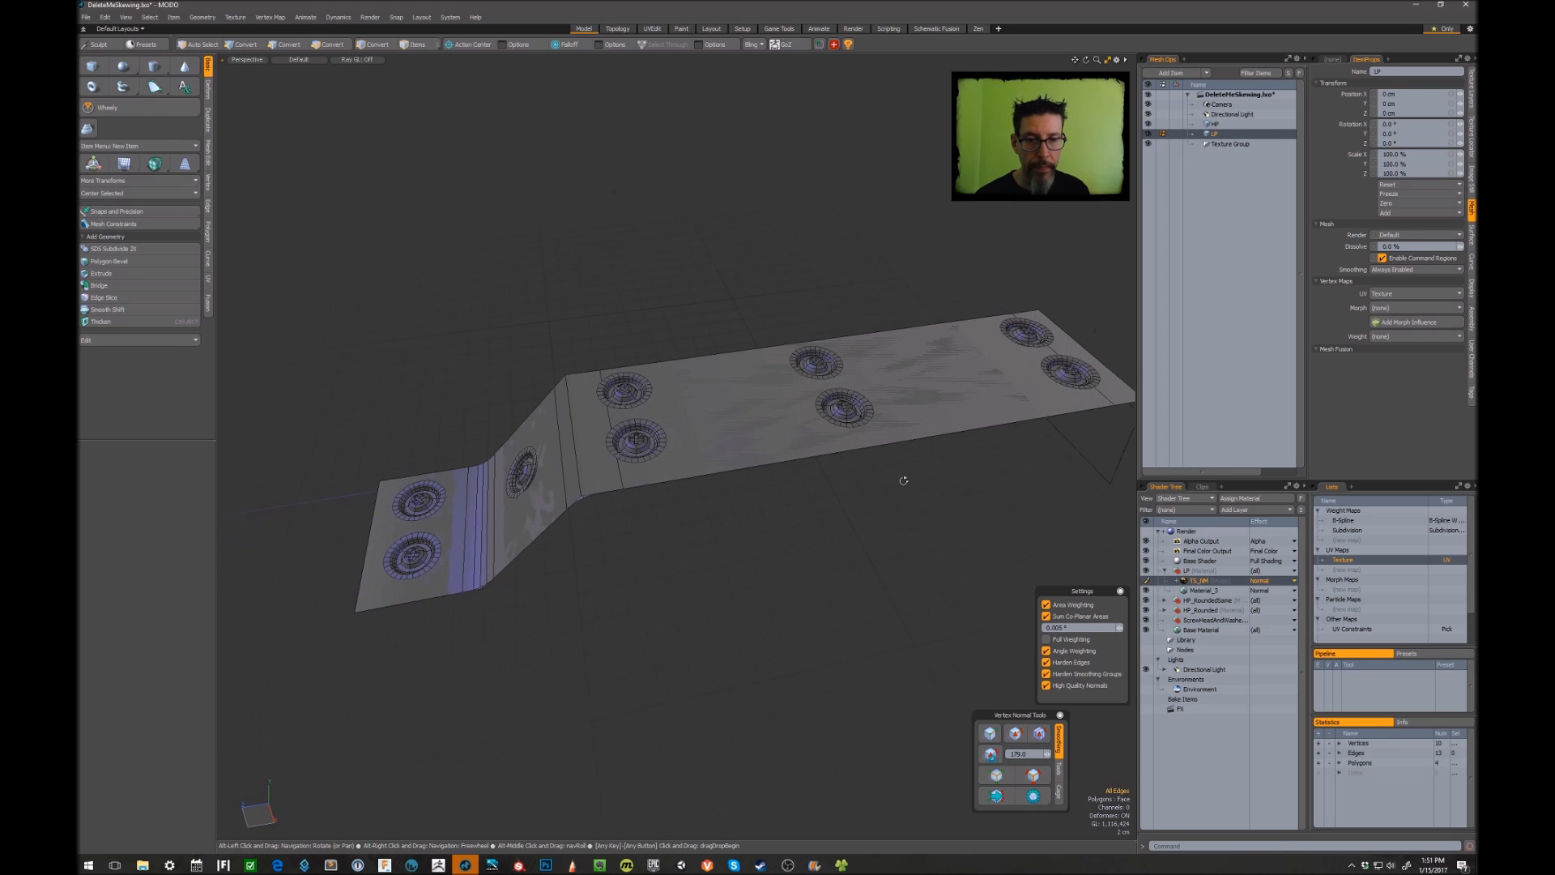
Select all of the LP mesh's polygons and create a relative morph map named cage.
key(3)
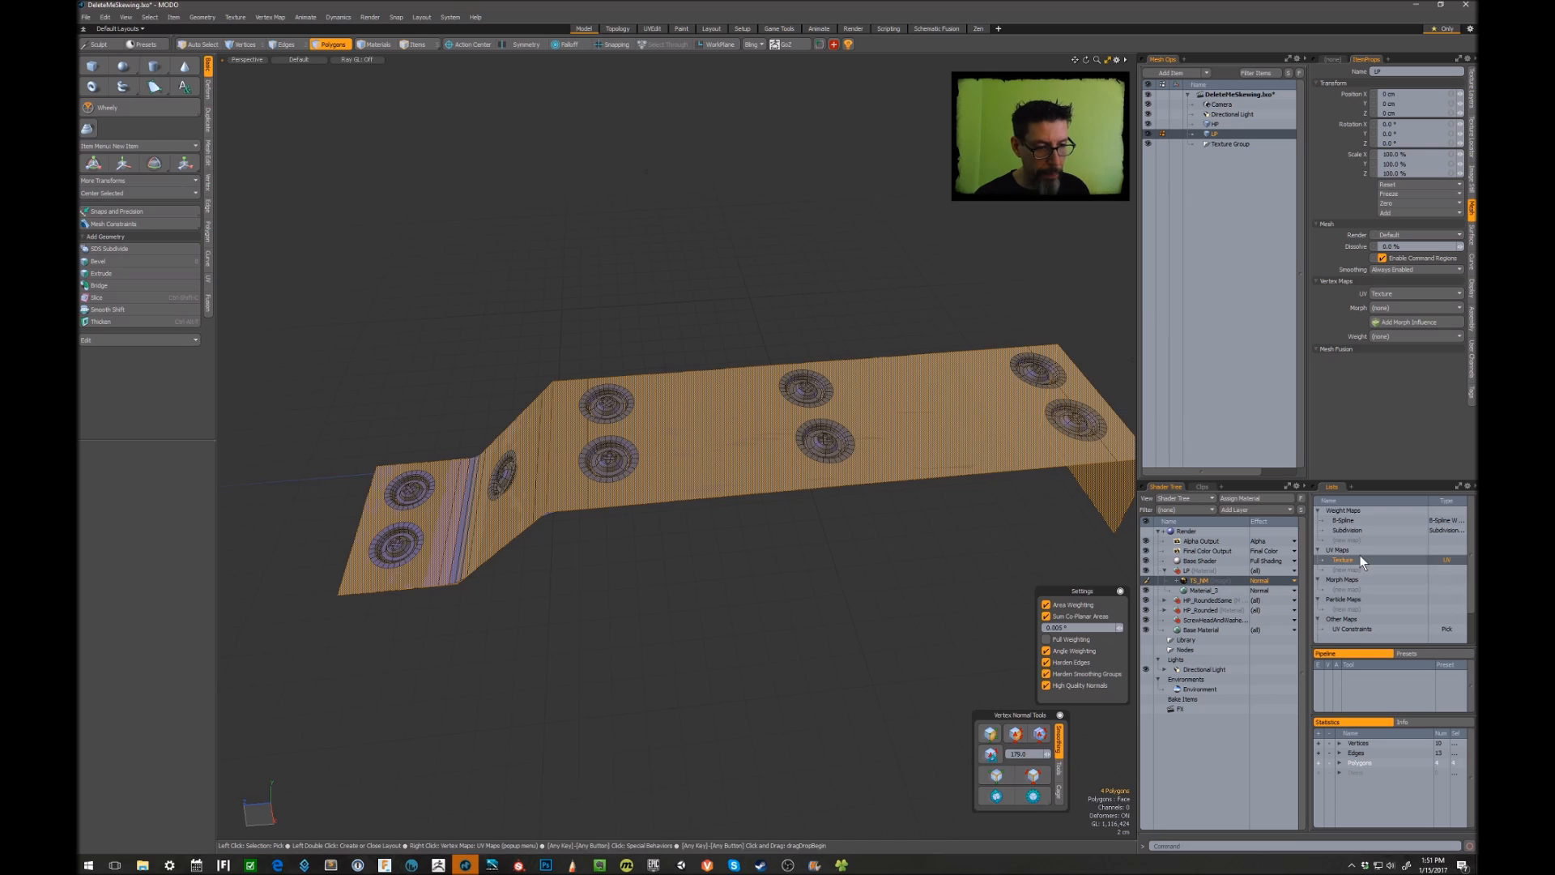
click(1343, 590)
text(cage)
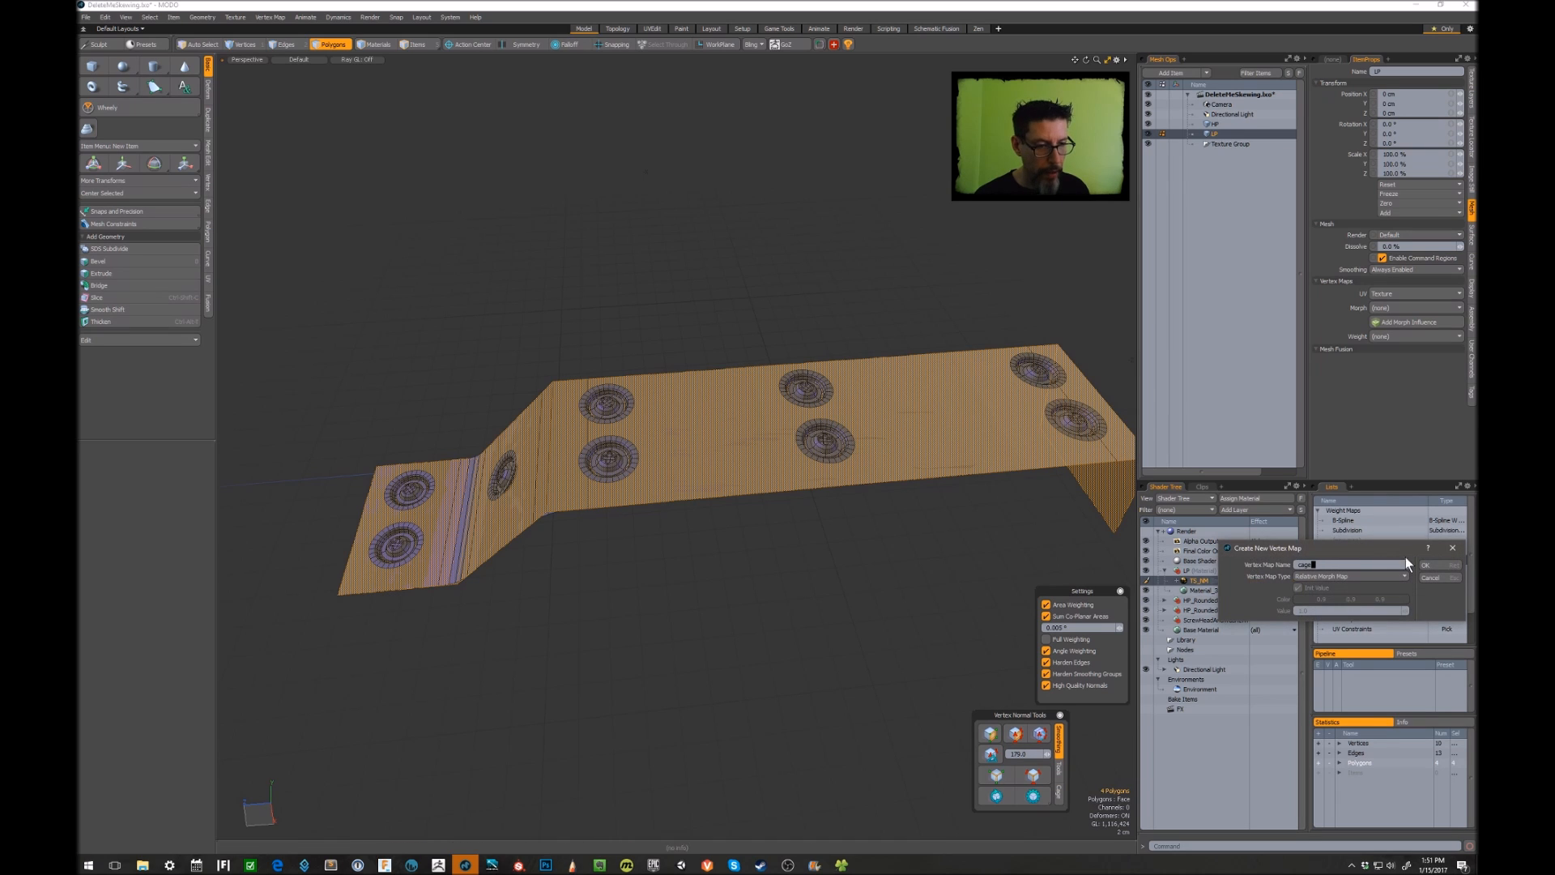
click(1423, 565)
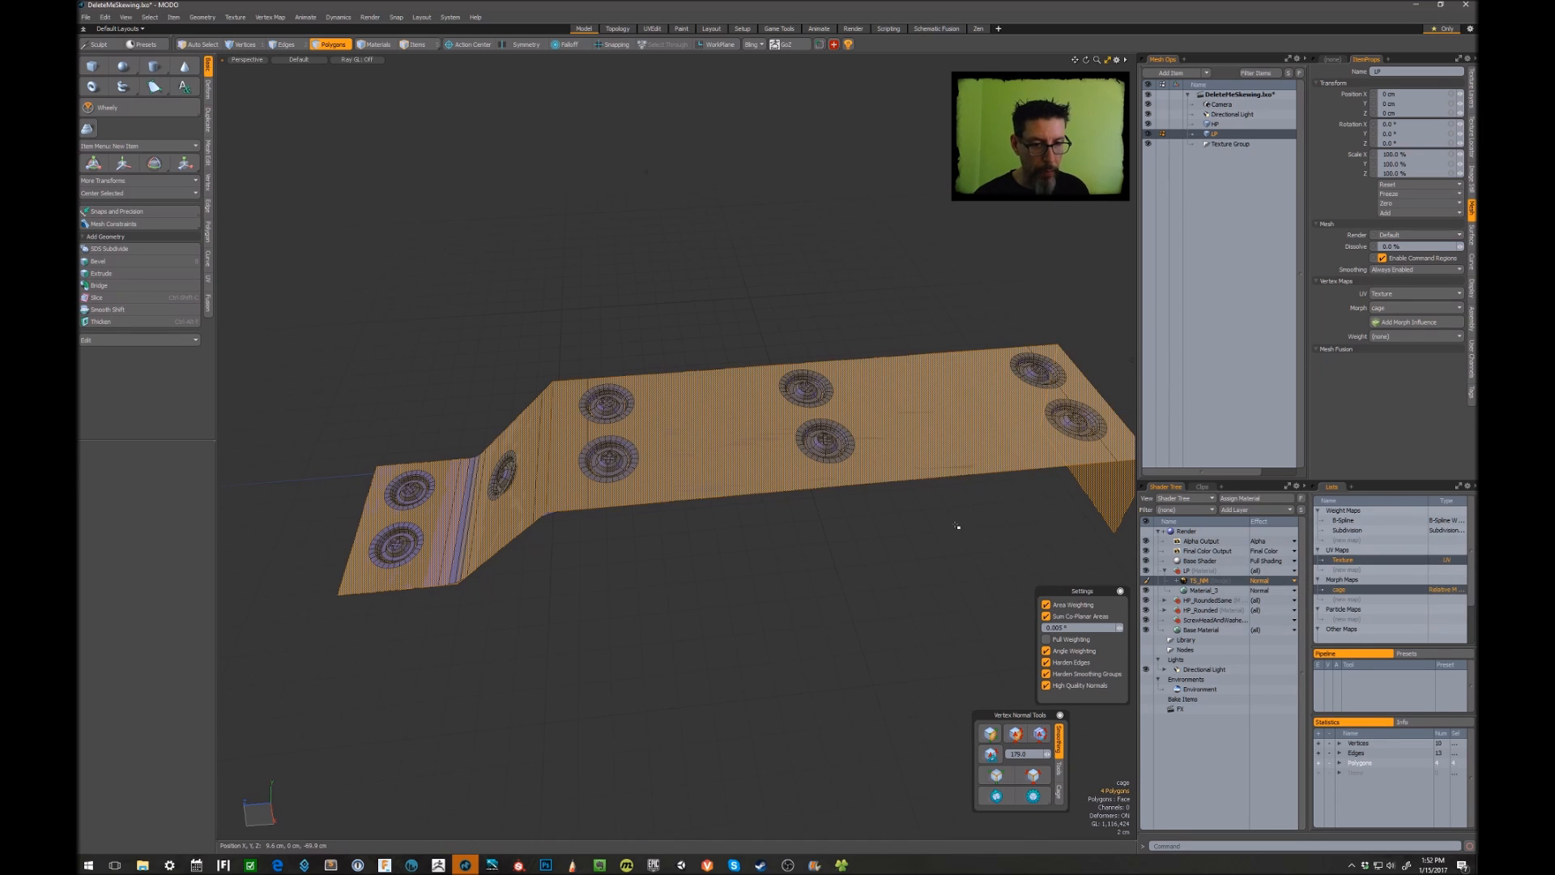
Push the LP polygons outward about 9.2 mm in the cage morph, then deselect the morph and polygons.
key(shift+h)
mouse_move(961, 524)
mouse_down()
mouse_move(980, 524)
mouse_move(966, 524)
mouse_up()
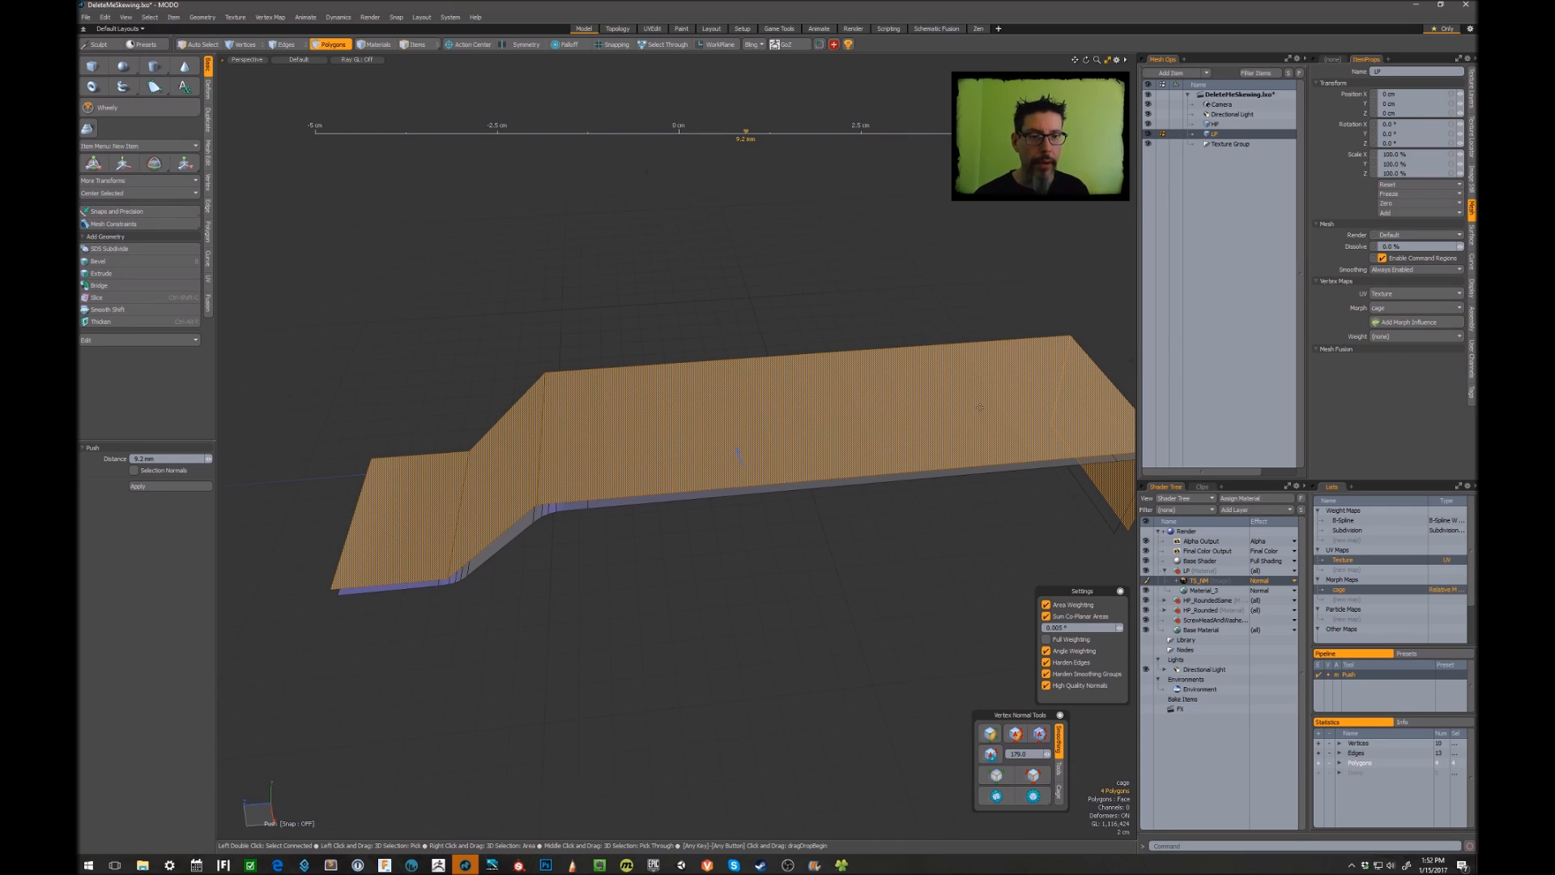
key(space)
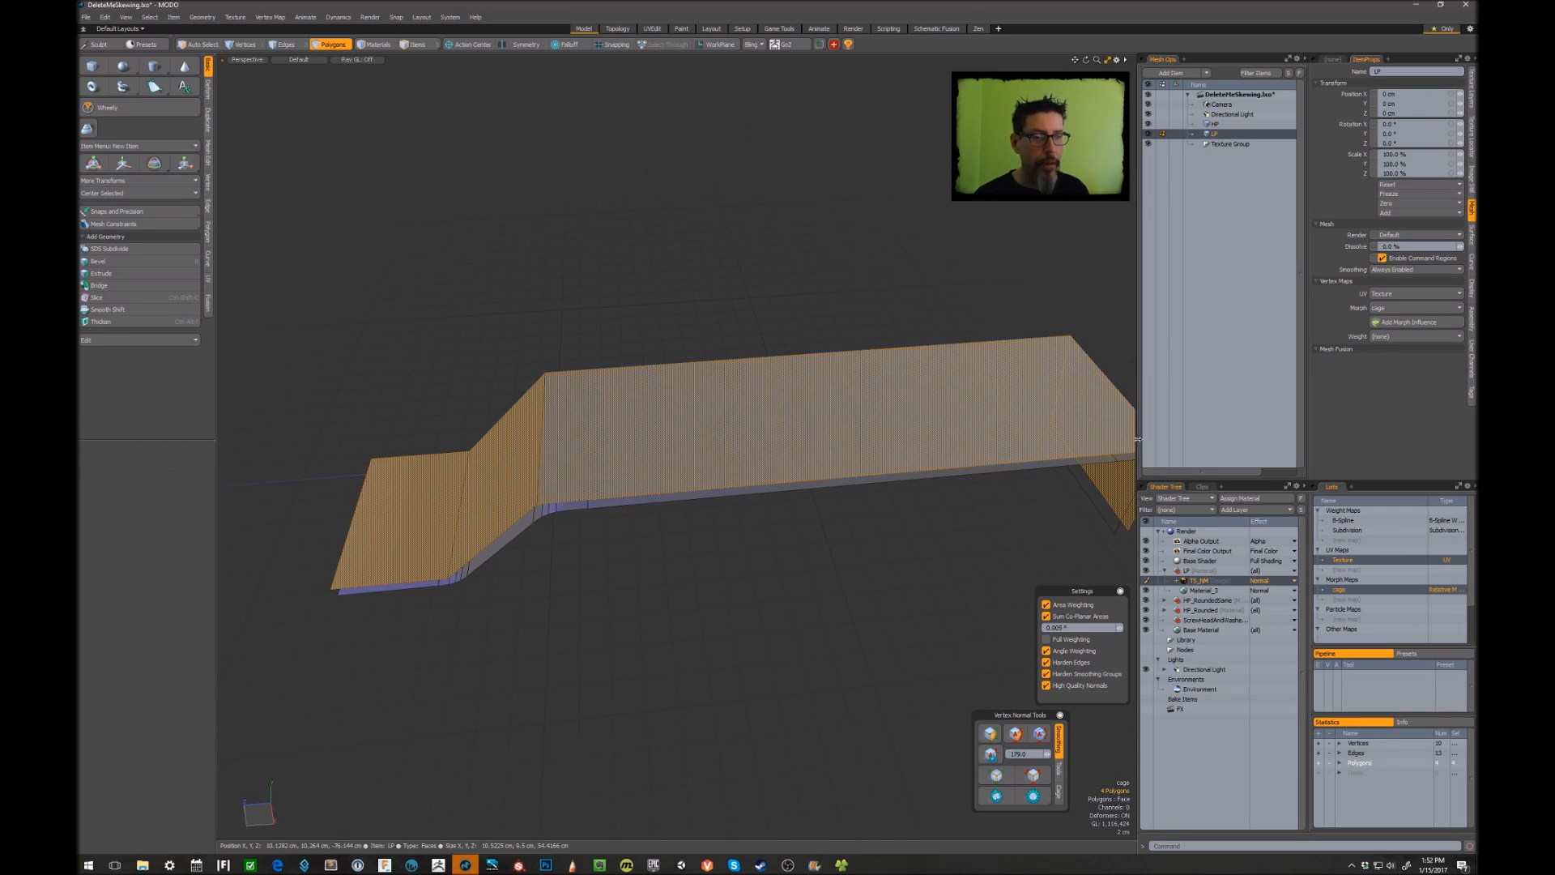
click(1446, 590)
alt+drag(728, 353, 741, 312)
click(726, 317)
Bake the high-poly detail into the TS_NM image with Bake from Object to Texture and close the render window.
right_click(1200, 580)
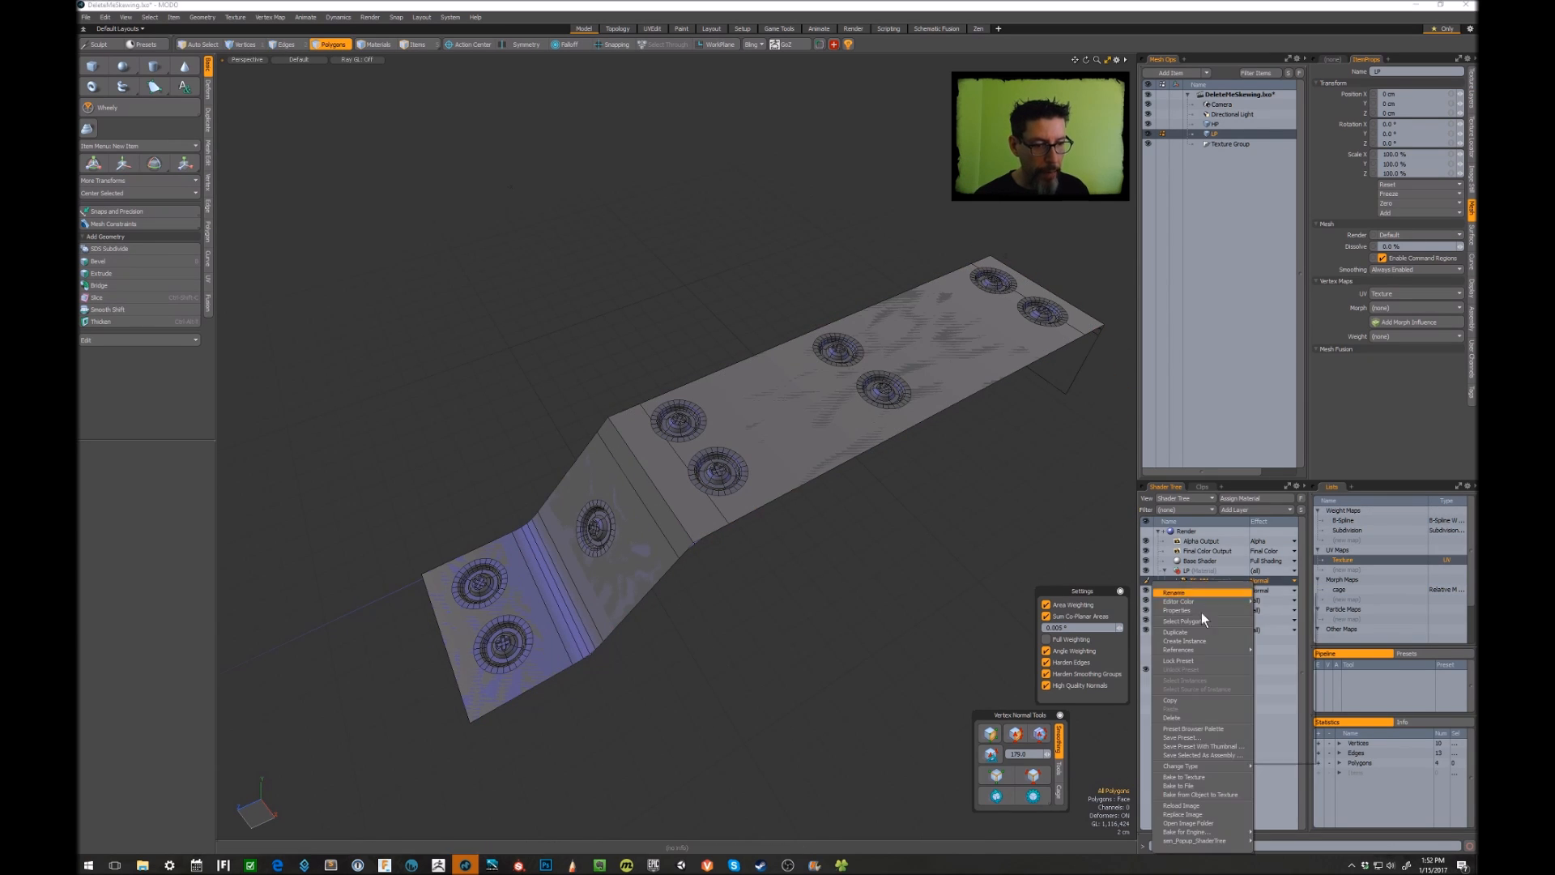
click(1204, 793)
click(1191, 786)
click(1205, 803)
click(1290, 785)
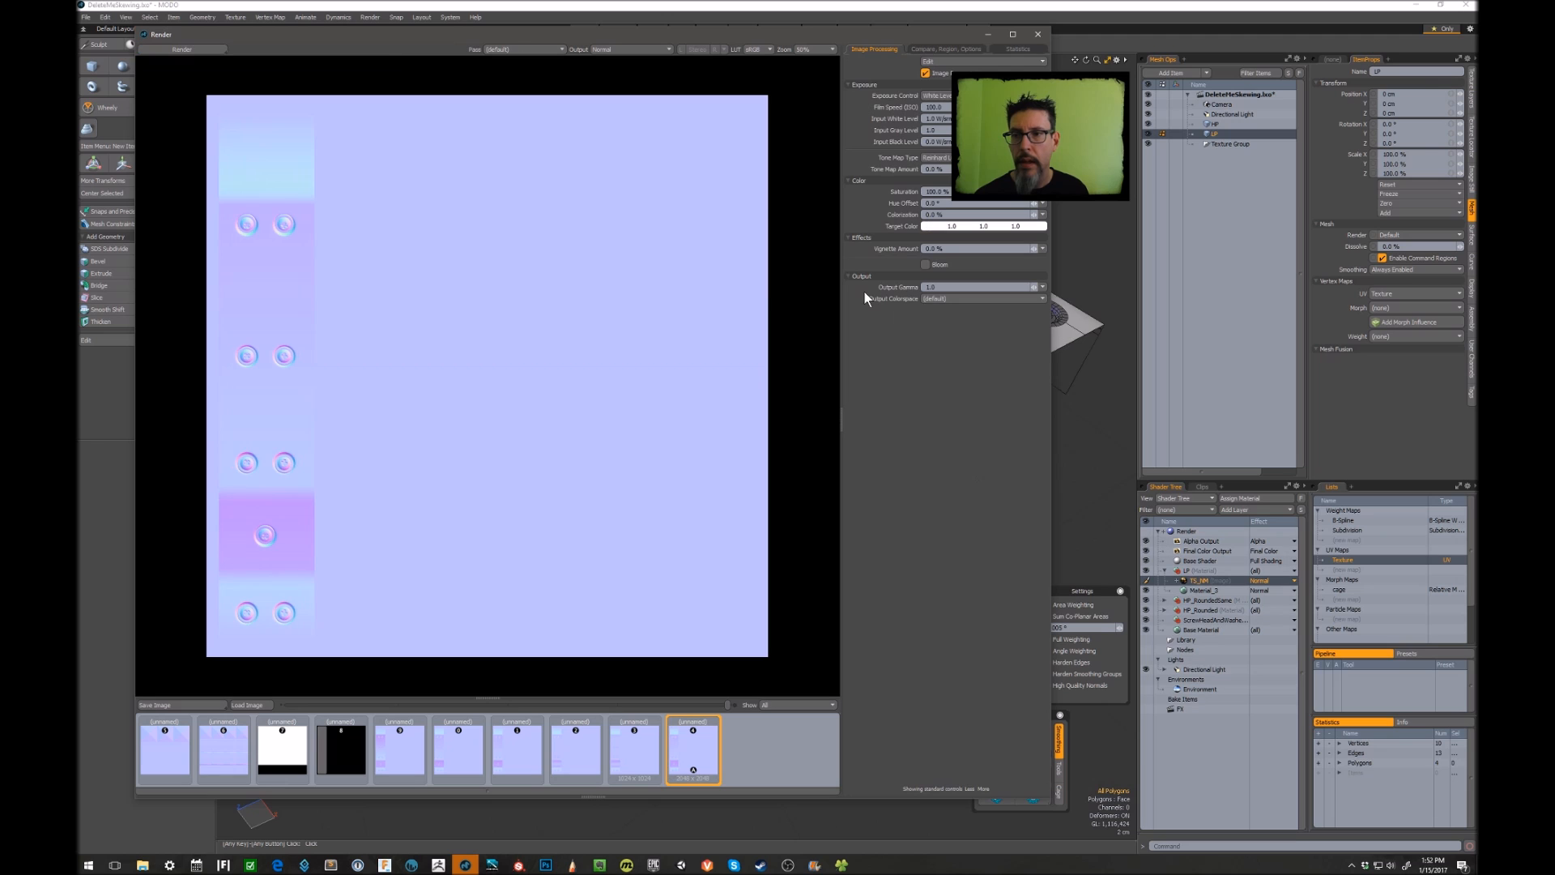
click(1037, 35)
Show the LP mesh without the high-poly geometry or wireframe and bring the sloped face with the single screw into close view.
alt+drag(837, 256, 962, 218)
key(shift+h)
alt+drag(843, 260, 823, 290)
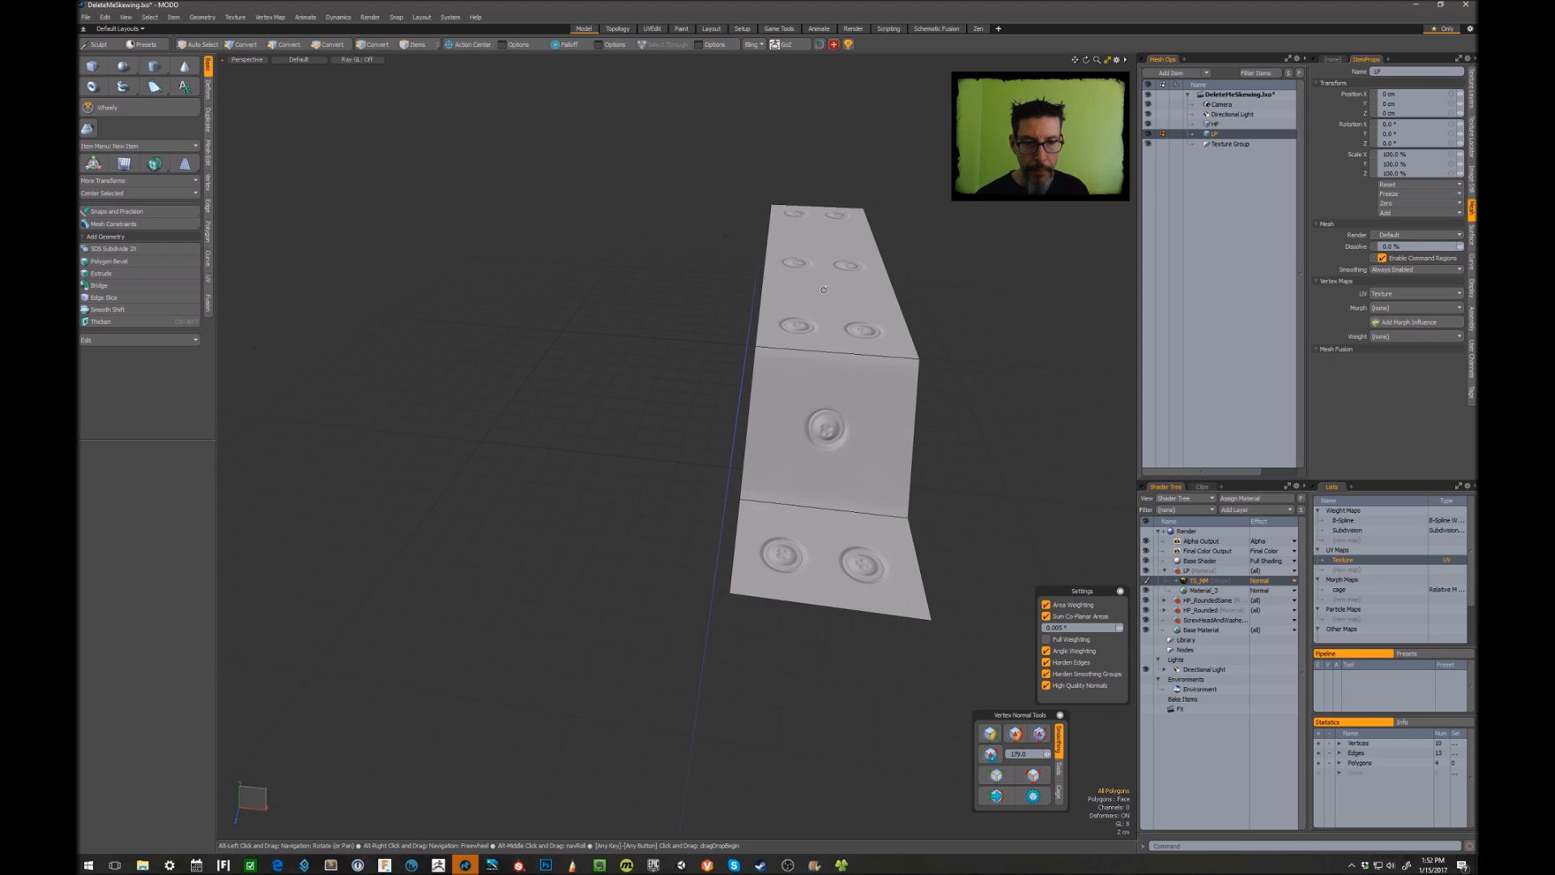
ctrl+alt+drag(842, 413, 926, 399)
key(3)
alt+drag(1027, 377, 975, 420)
Compare the baked screw on the sloped face with the high-poly original and examine the other baked screws for skewing.
click(752, 481)
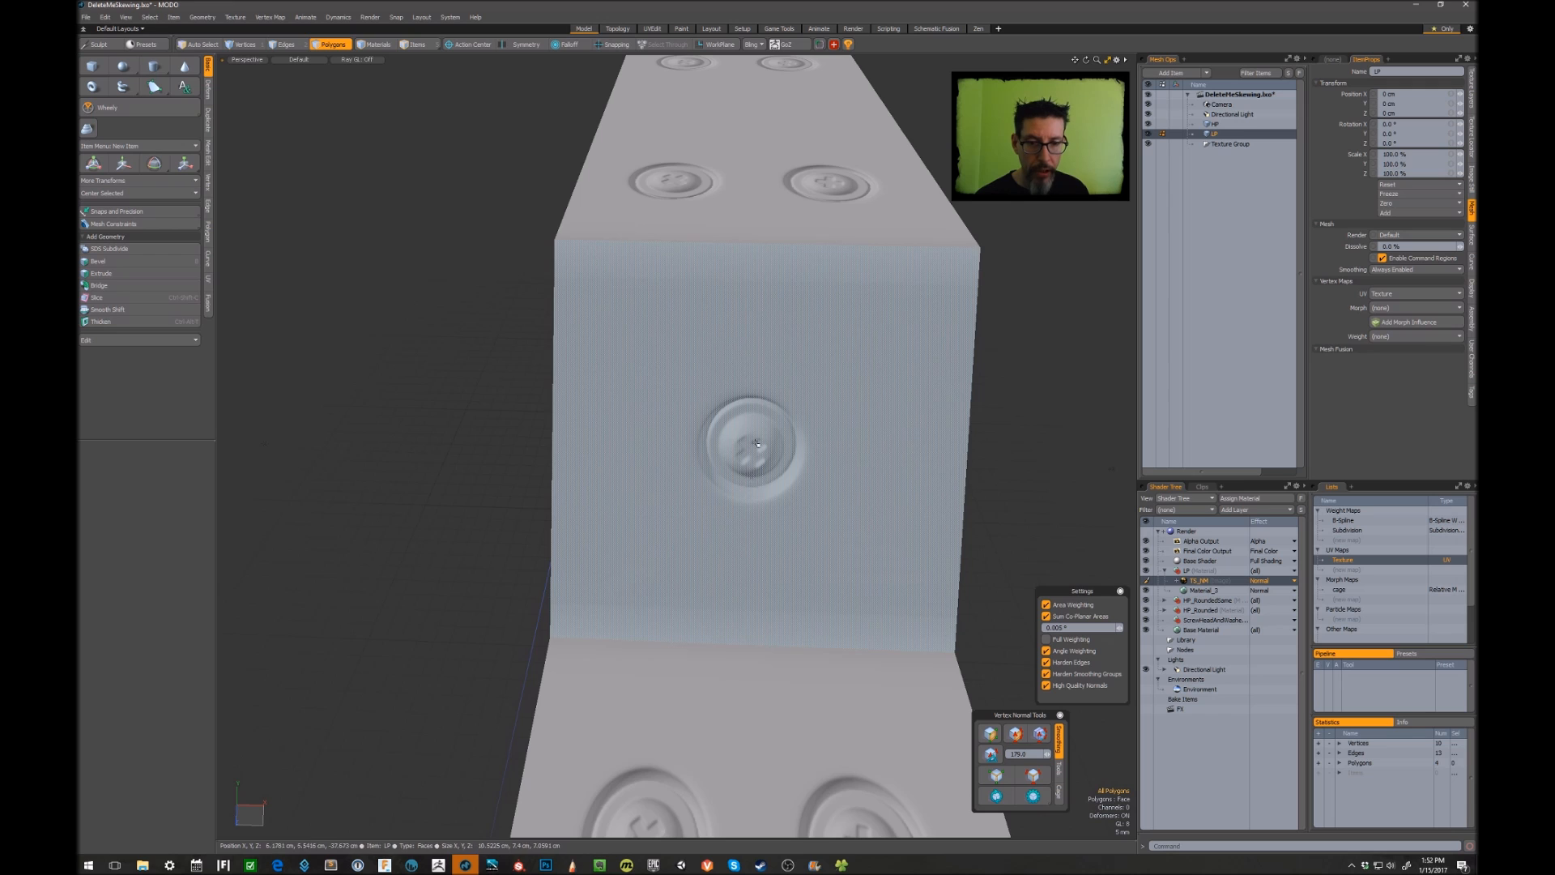
key(shift+i)
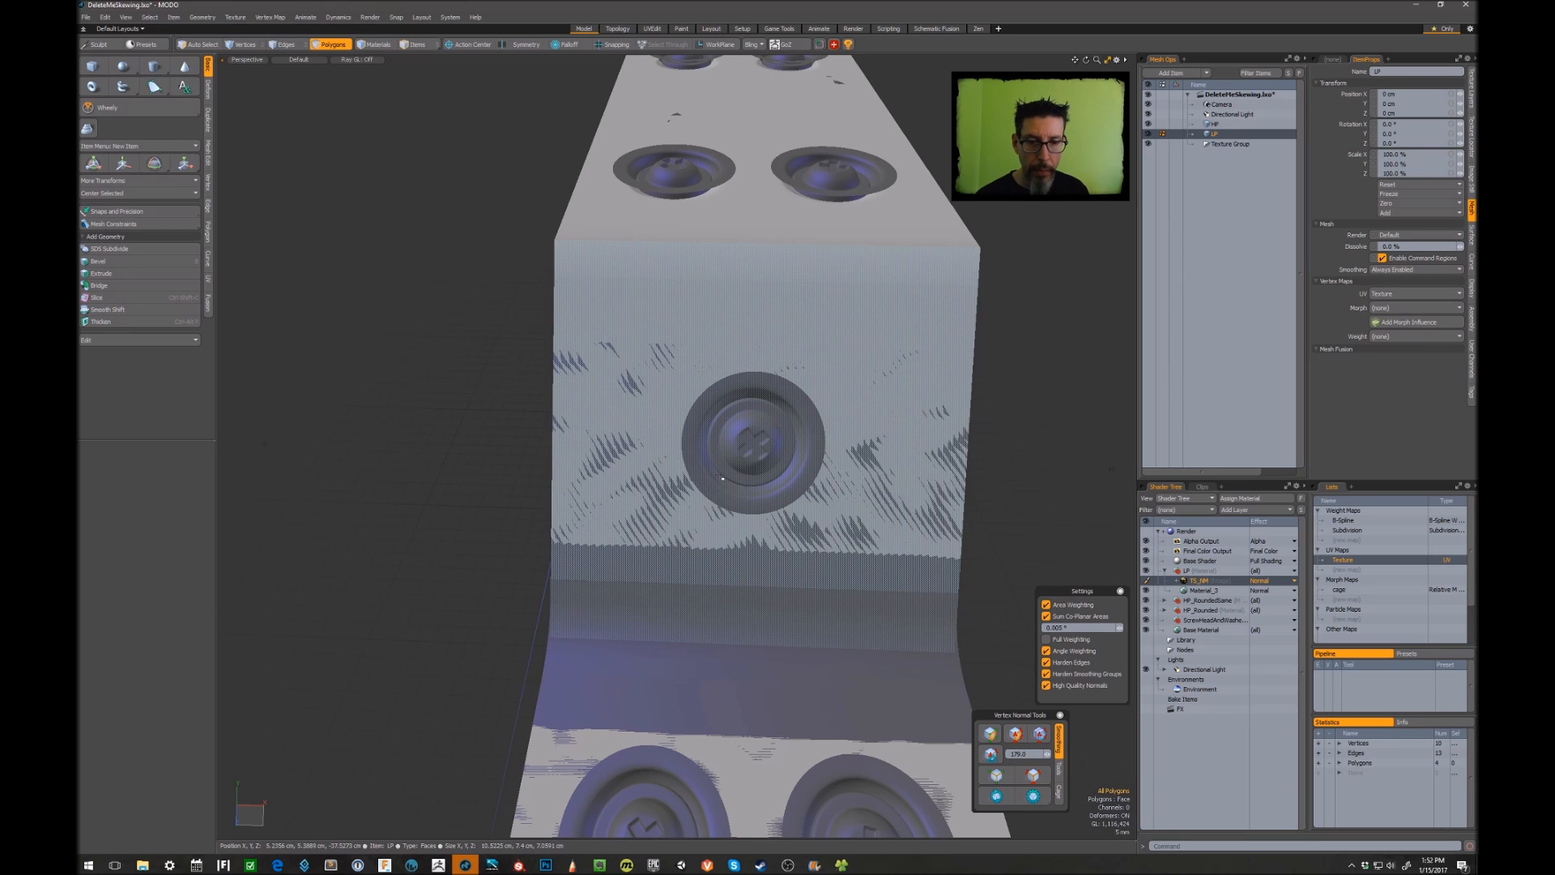
key(shift+i)
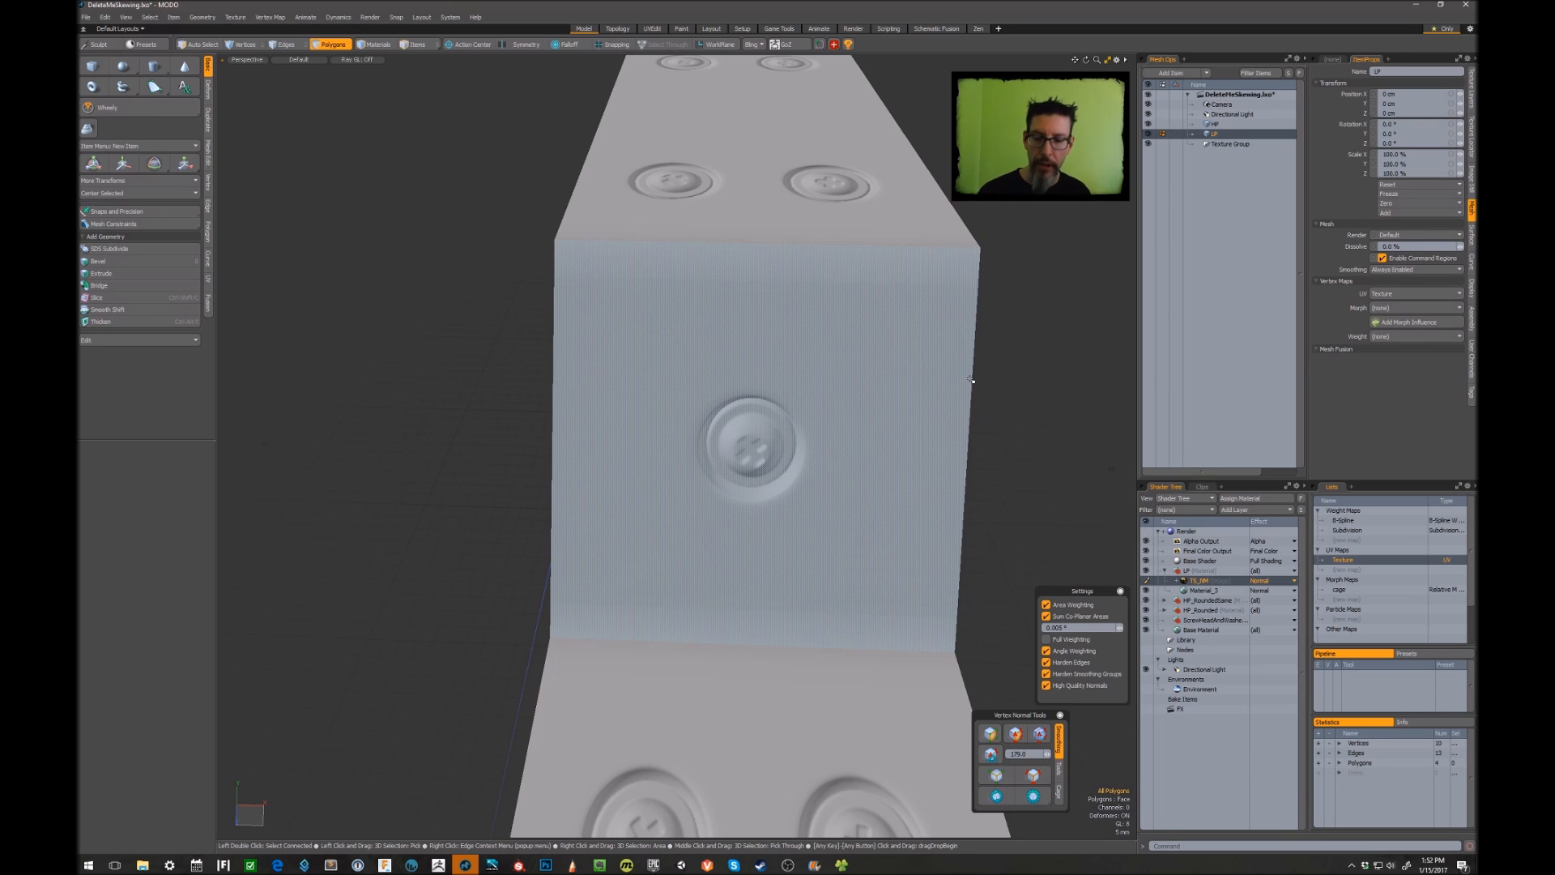
alt+drag(971, 380, 768, 360)
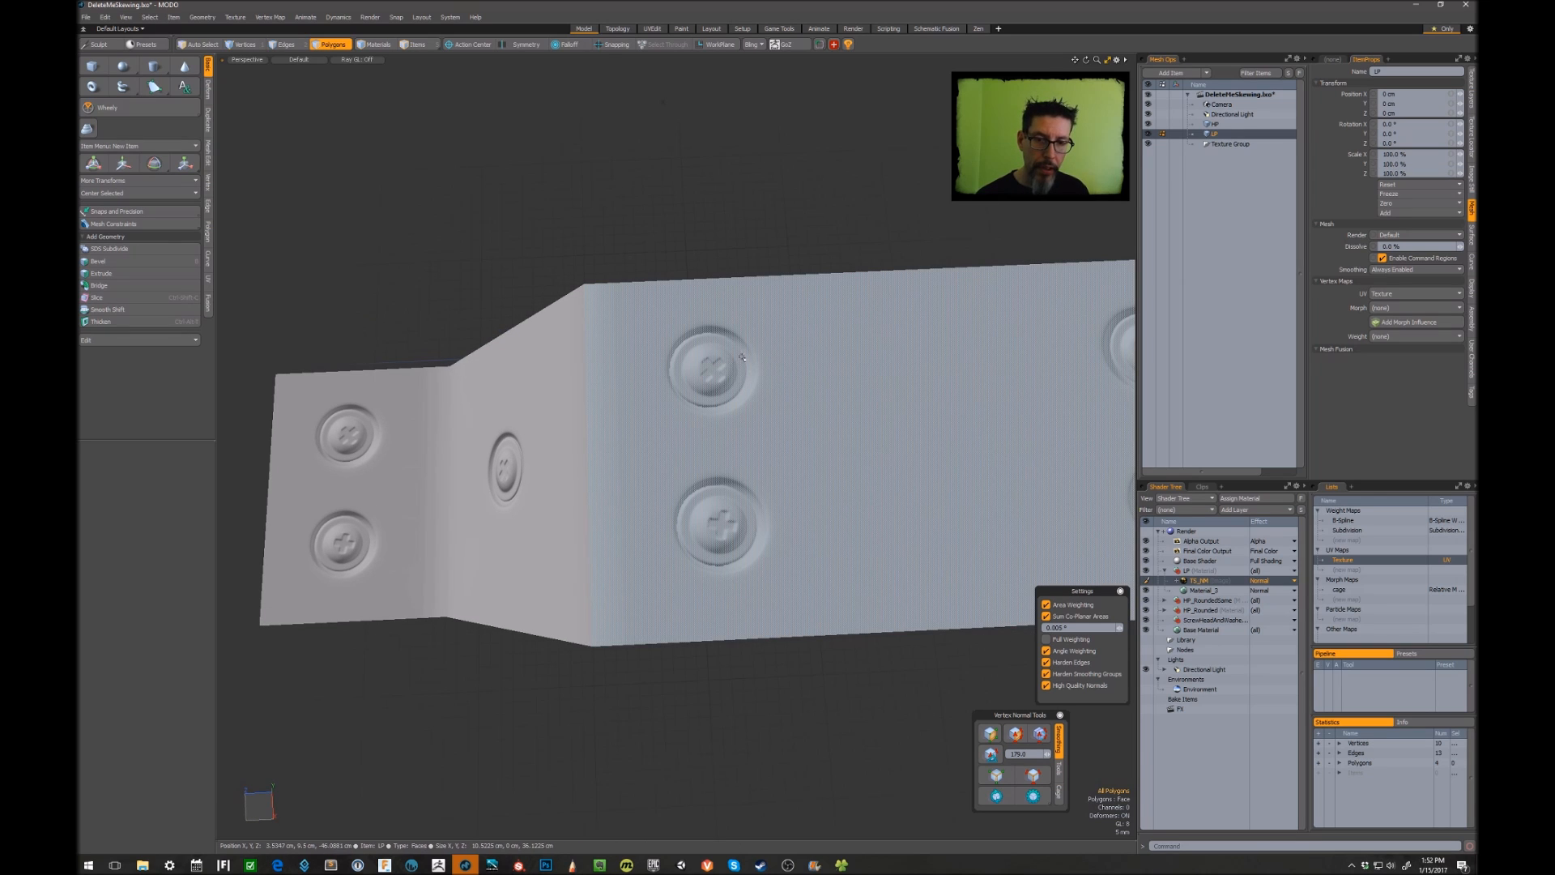
mouse_move(717, 364)
alt+mouse_down()
mouse_move(735, 172)
mouse_move(857, 223)
mouse_move(892, 204)
alt+mouse_up()
alt+shift+drag(1080, 220, 666, 224)
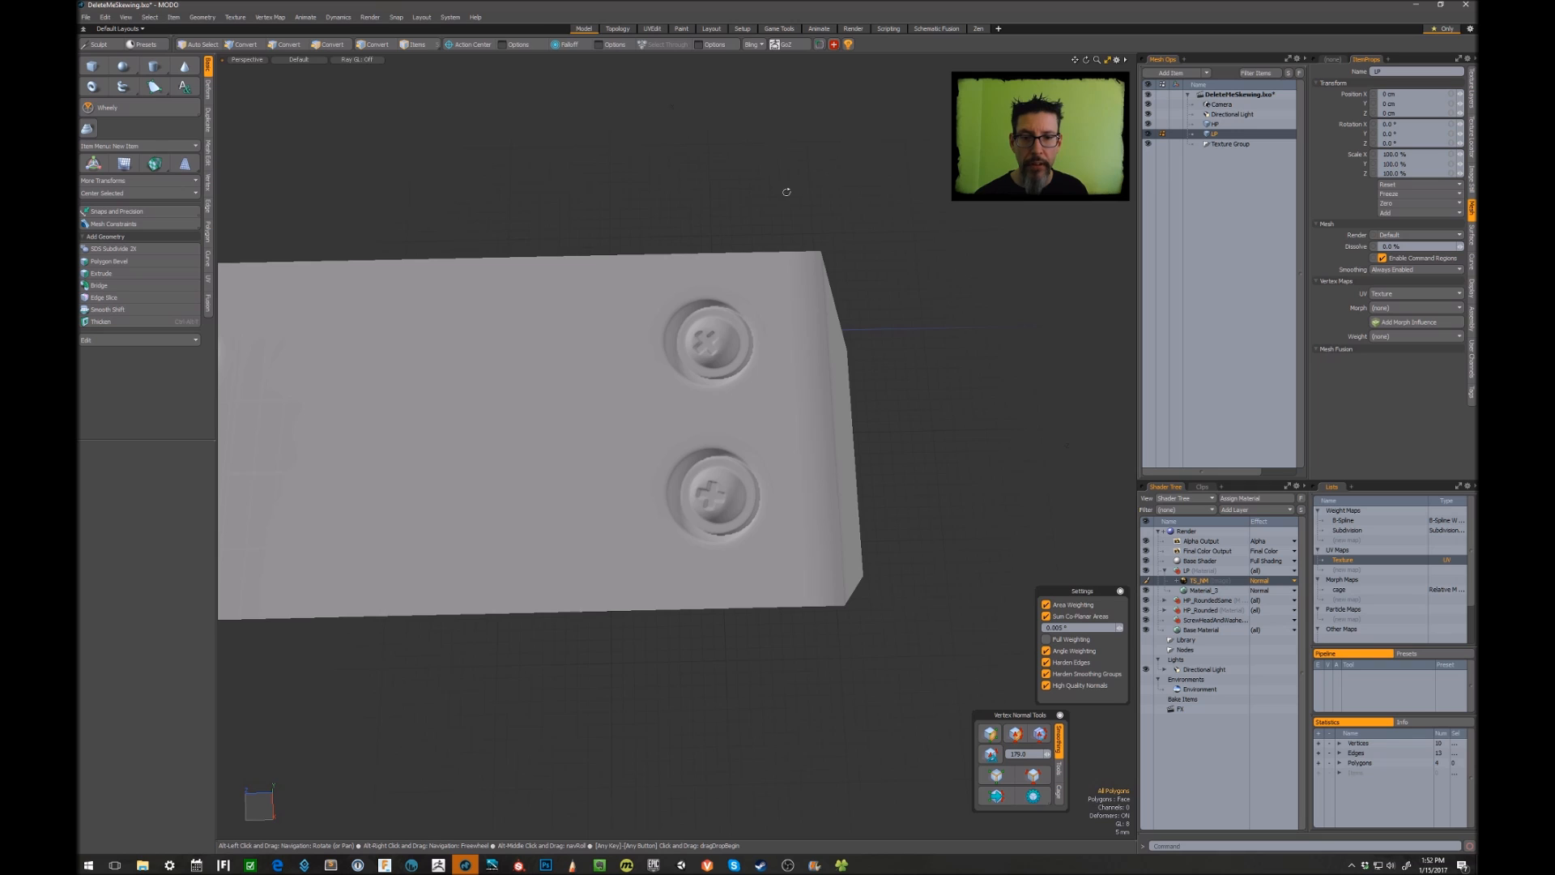
alt+drag(780, 193, 780, 188)
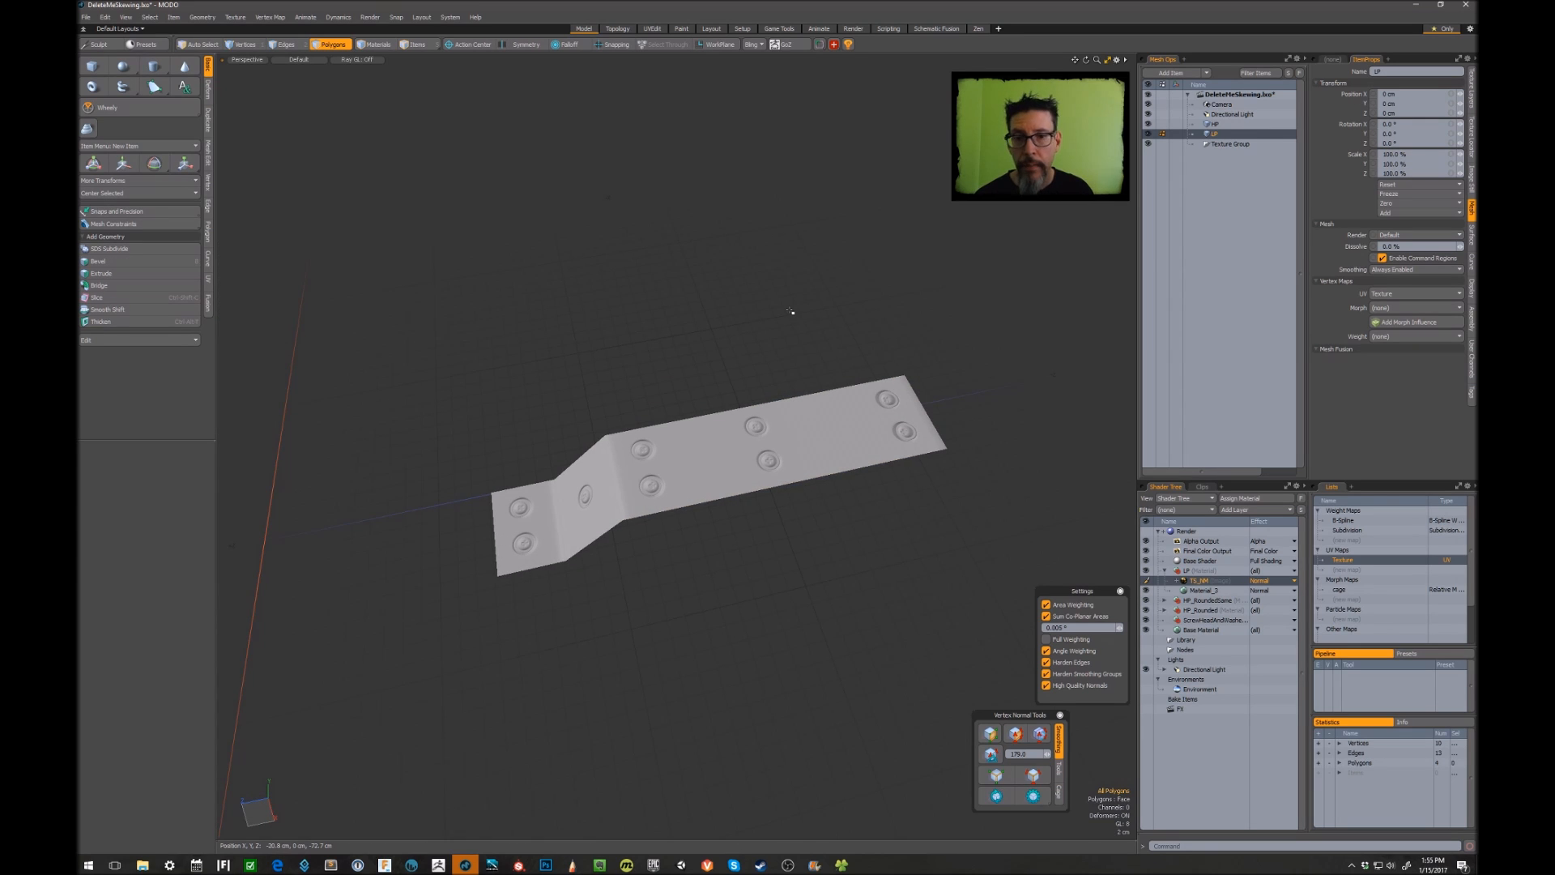
Turn on the display of vertex normals for the LP mesh.
alt+drag(789, 311, 784, 349)
double_click(766, 411)
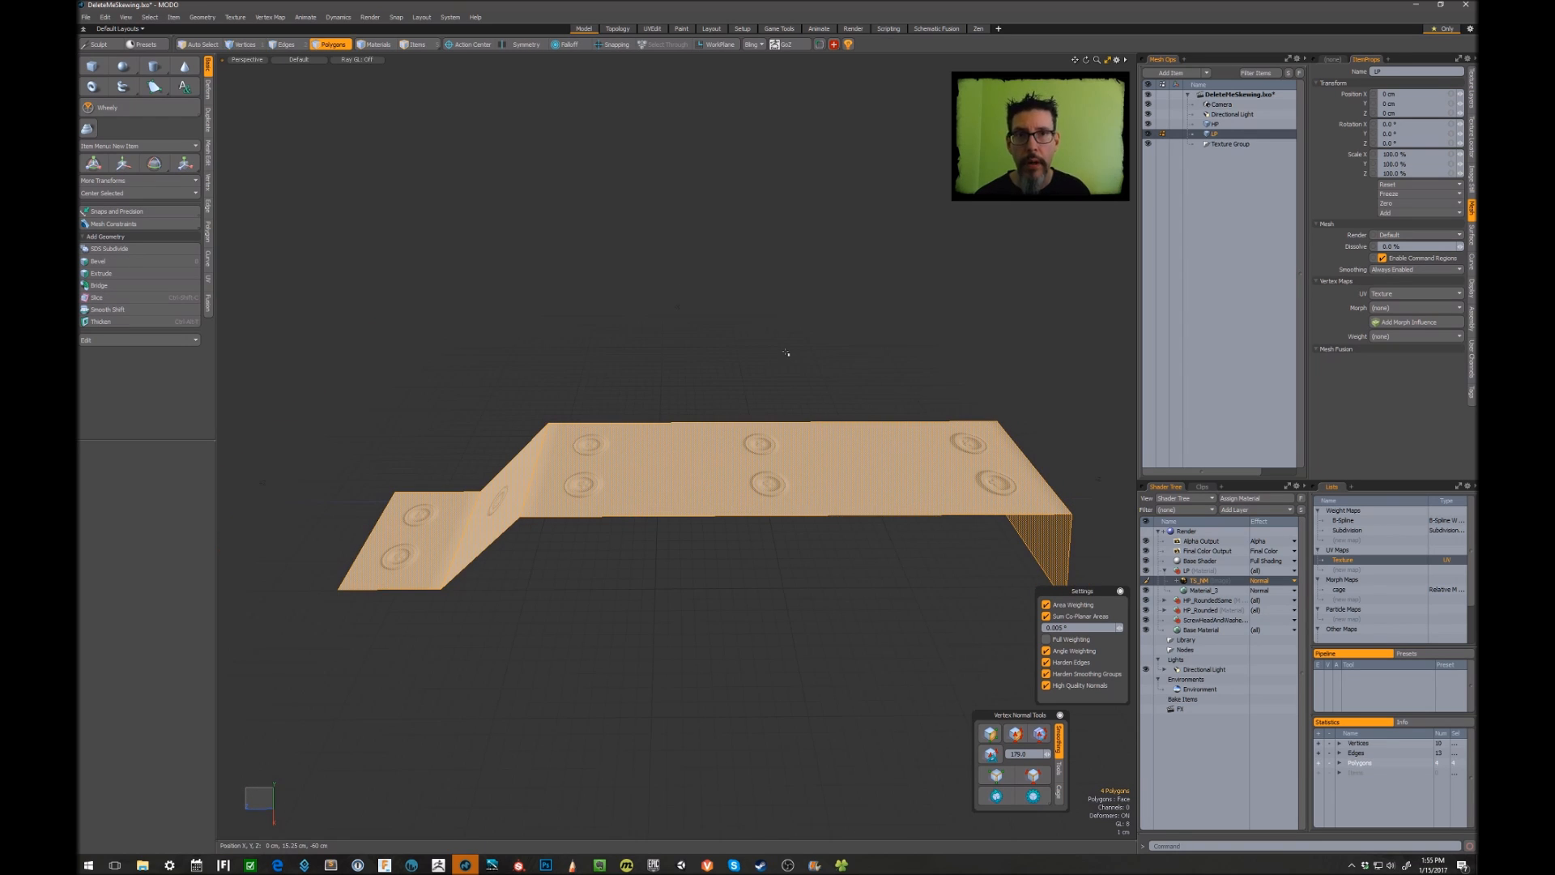
alt+drag(805, 340, 798, 336)
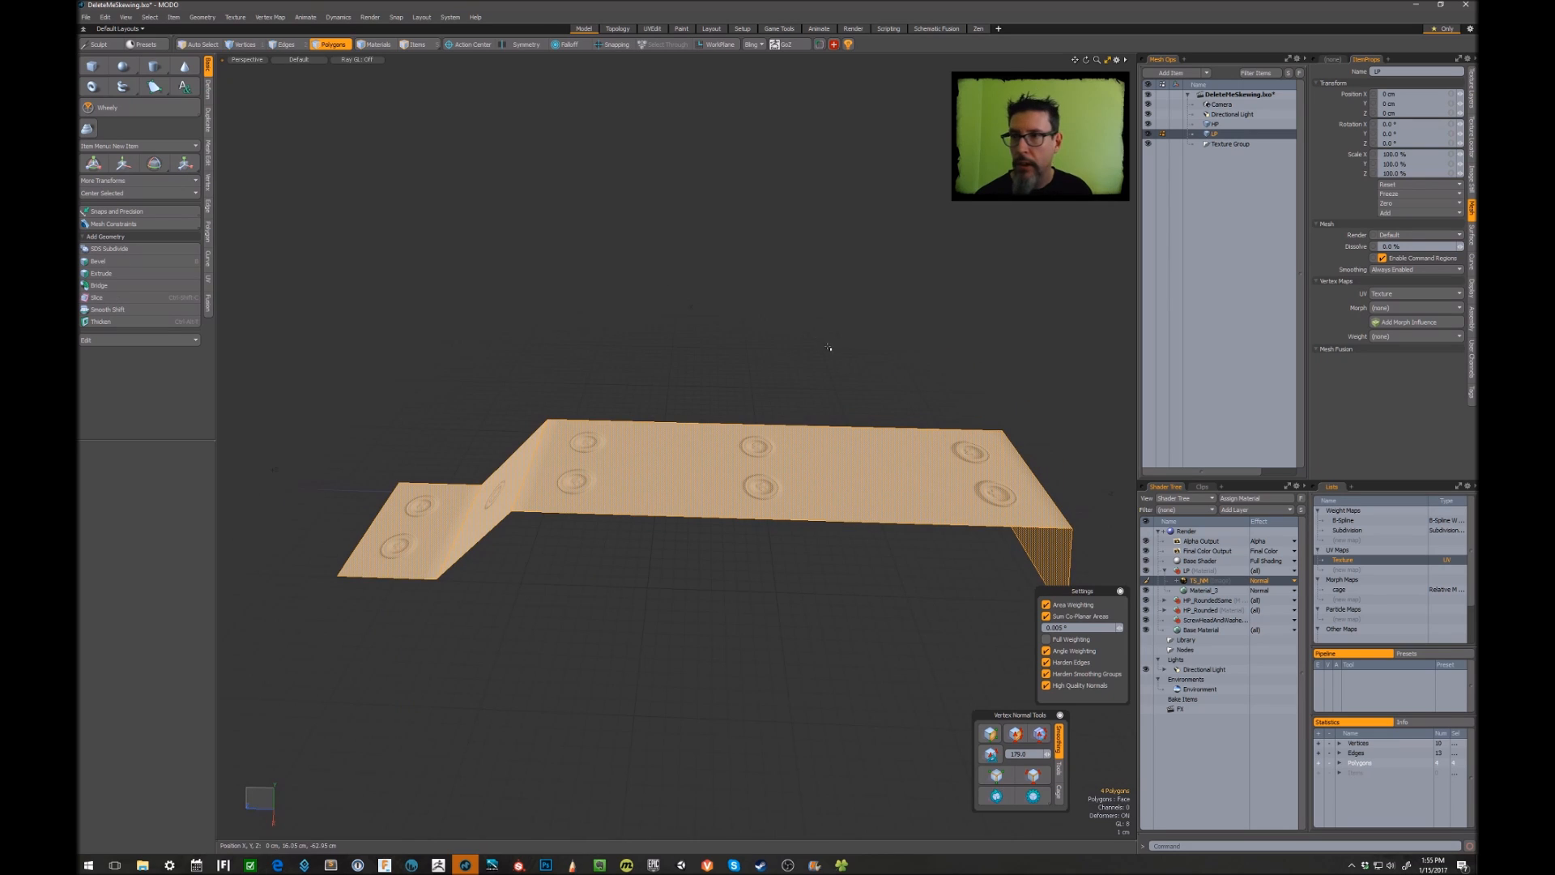
click(125, 17)
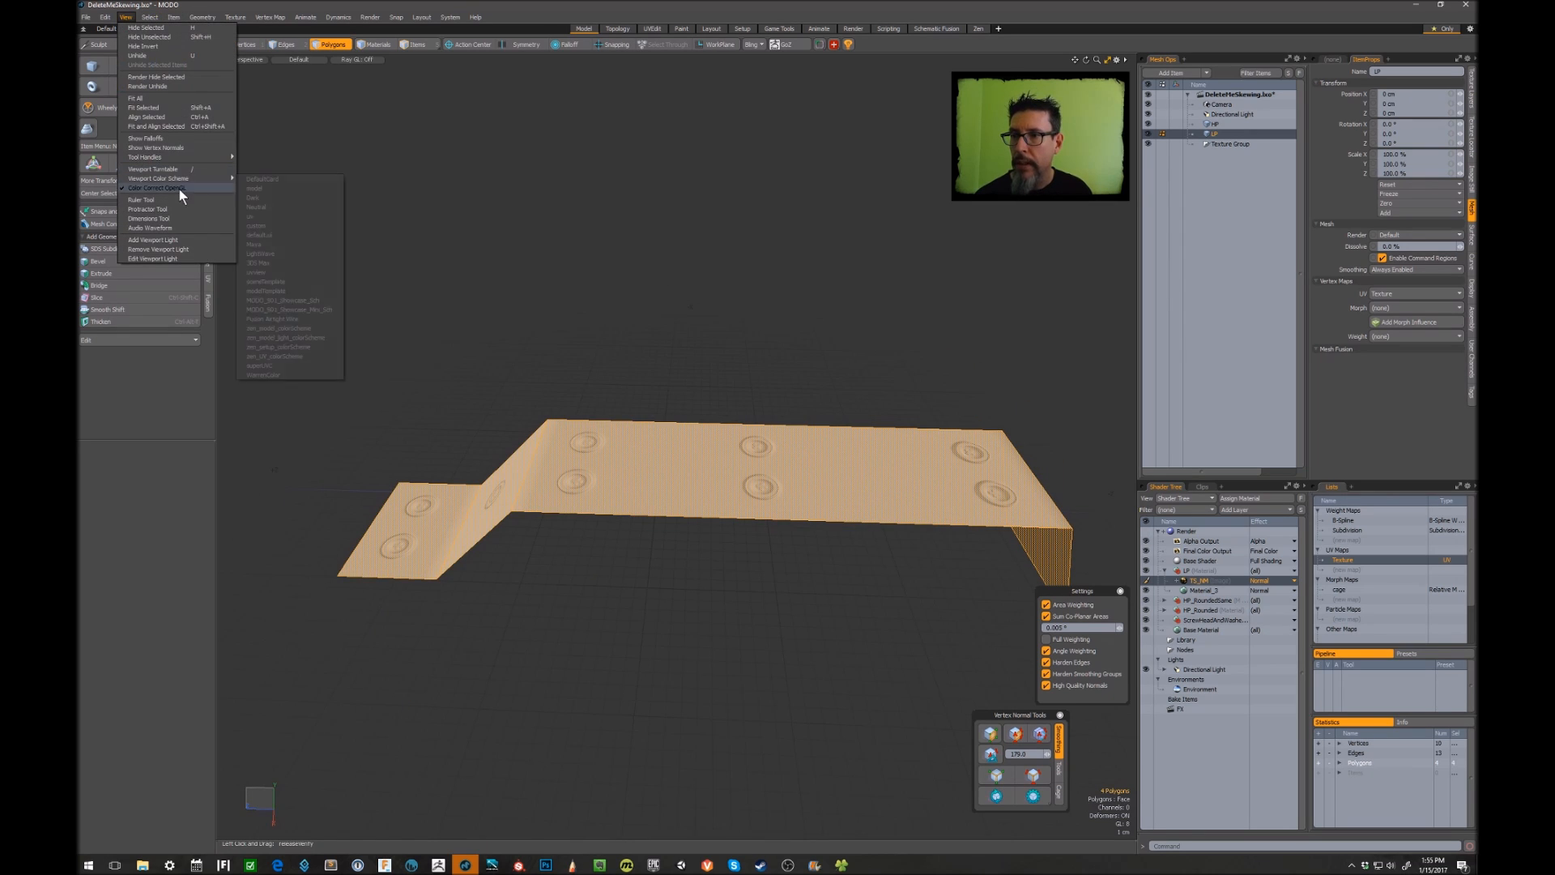
click(178, 147)
mouse_move(712, 302)
alt+mouse_down()
mouse_move(756, 259)
mouse_move(732, 275)
alt+mouse_up()
click(781, 274)
alt+shift+drag(875, 292, 700, 328)
Select the long top polygon and examine the direction of the vertex normals at its corners.
key(2)
click(848, 366)
click(802, 351)
shift+click(847, 367)
key(3)
click(699, 328)
mouse_move(729, 271)
alt+mouse_down()
mouse_move(704, 284)
mouse_move(705, 267)
alt+mouse_up()
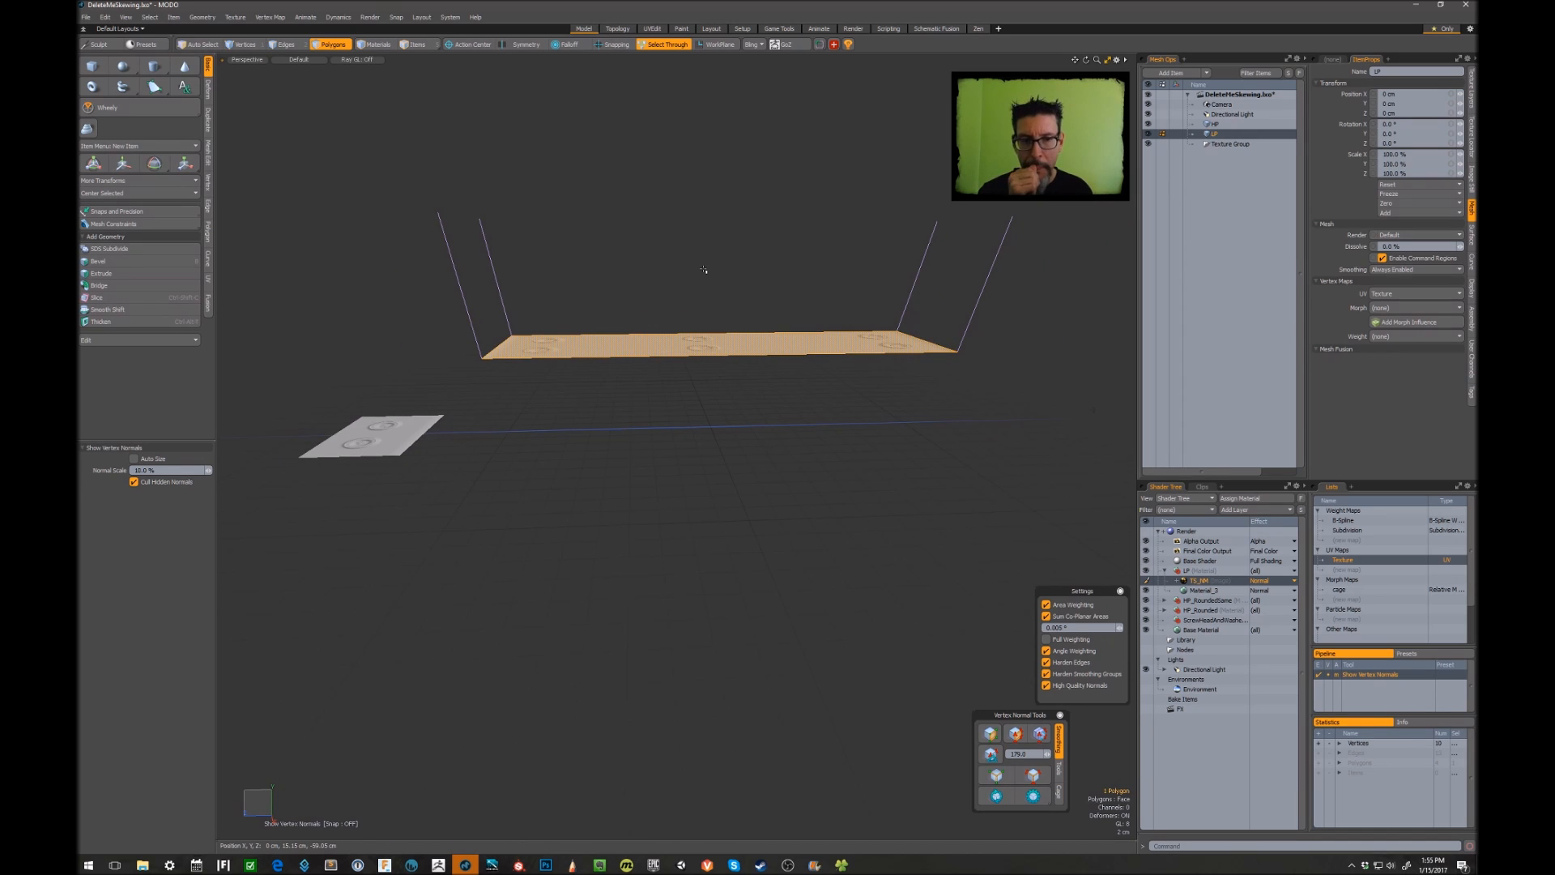
alt+drag(705, 271, 706, 279)
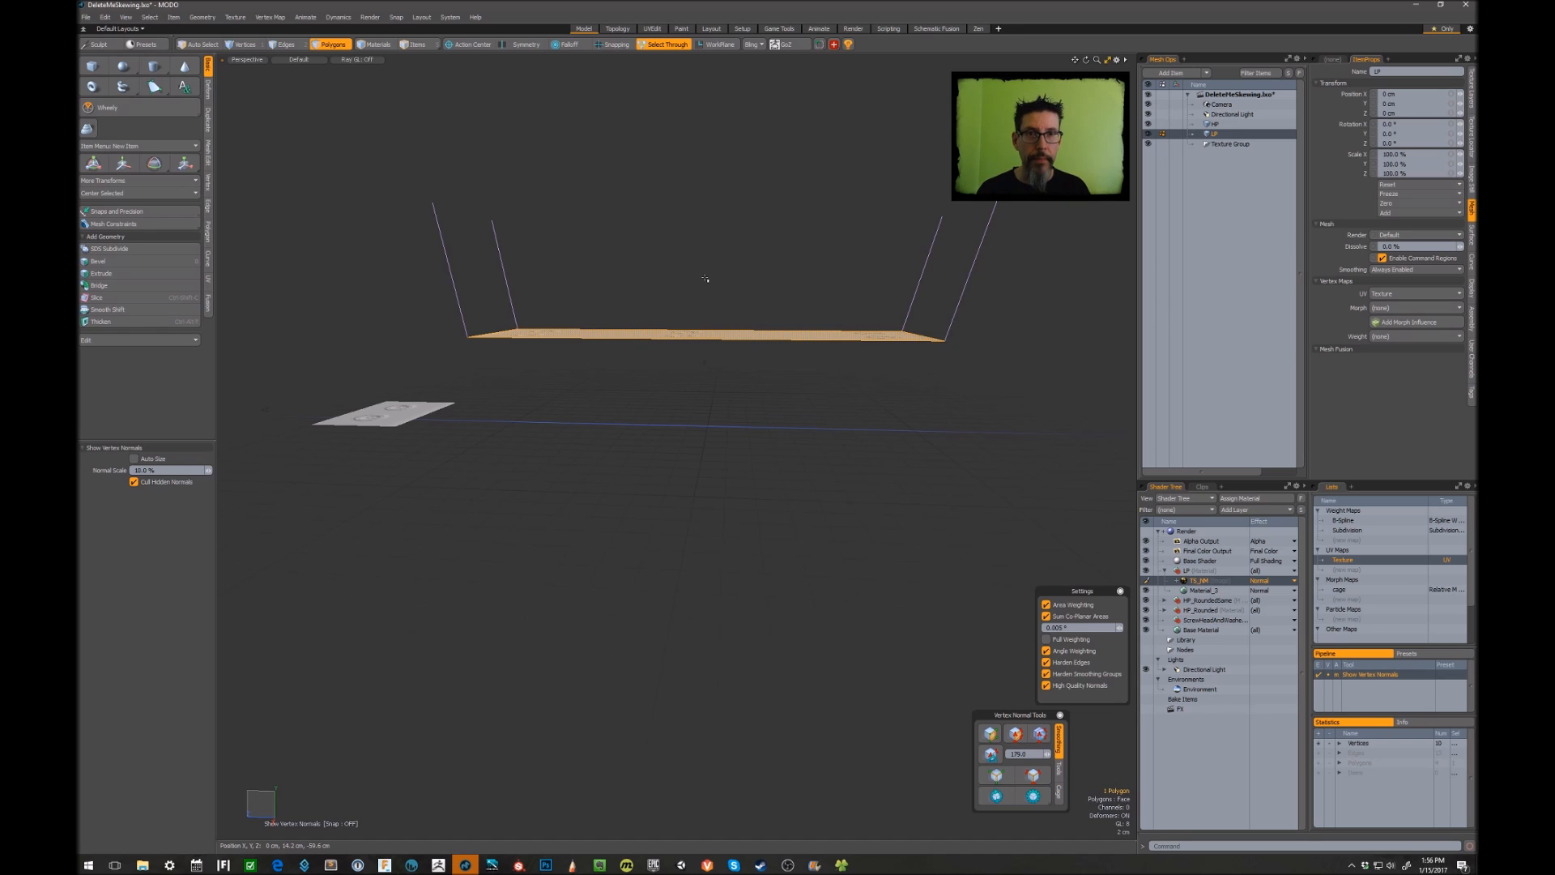
Clear the selection and toggle Area Weighting to compare its effect on the vertex normals, leaving it off.
click(705, 278)
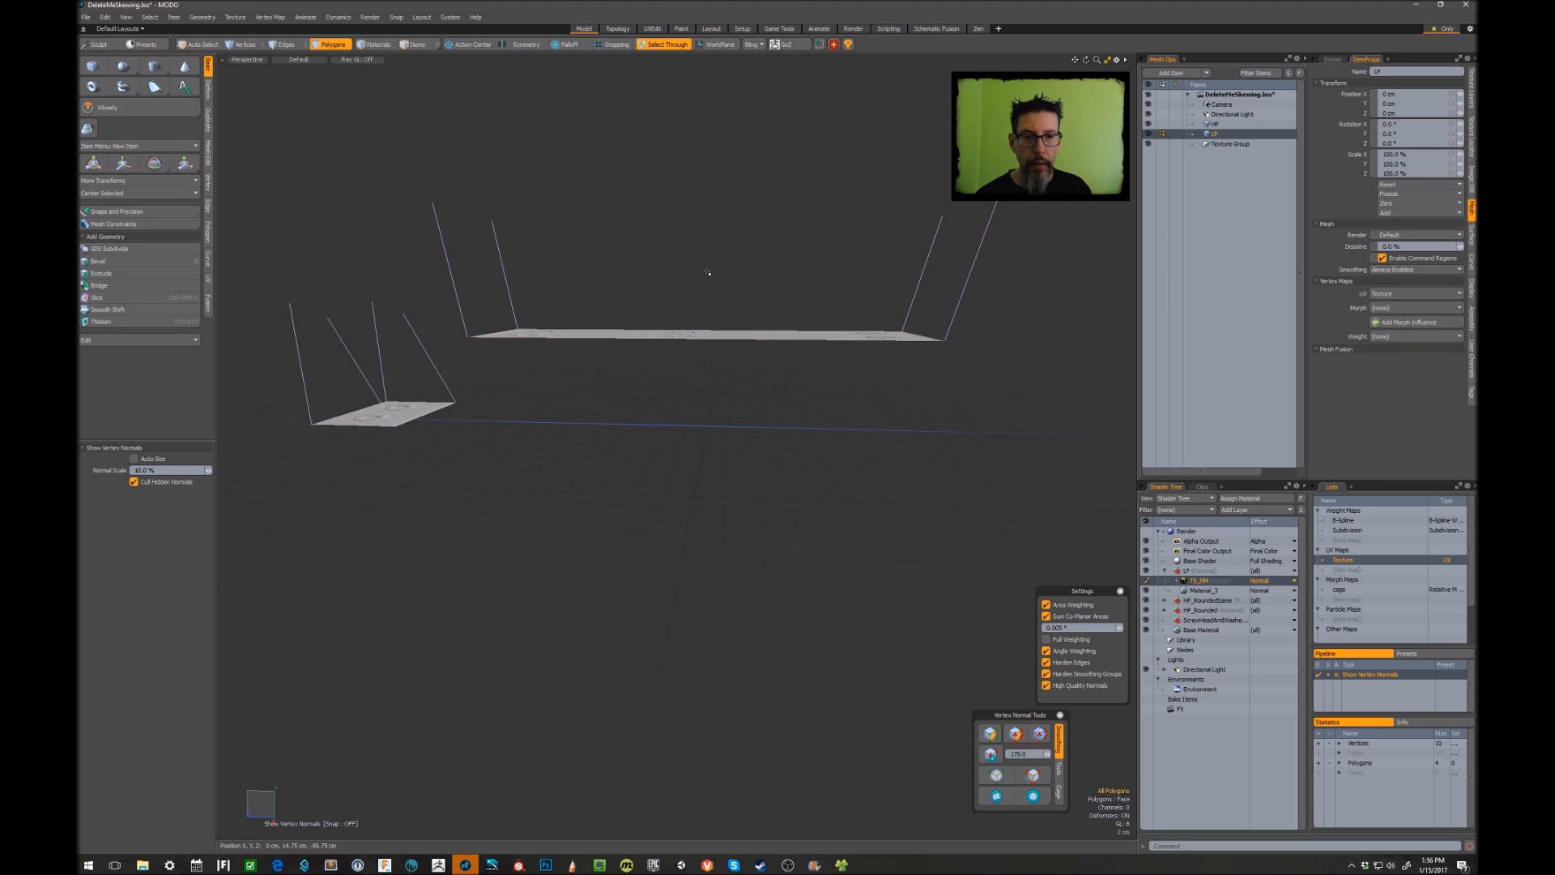
alt+drag(819, 240, 729, 243)
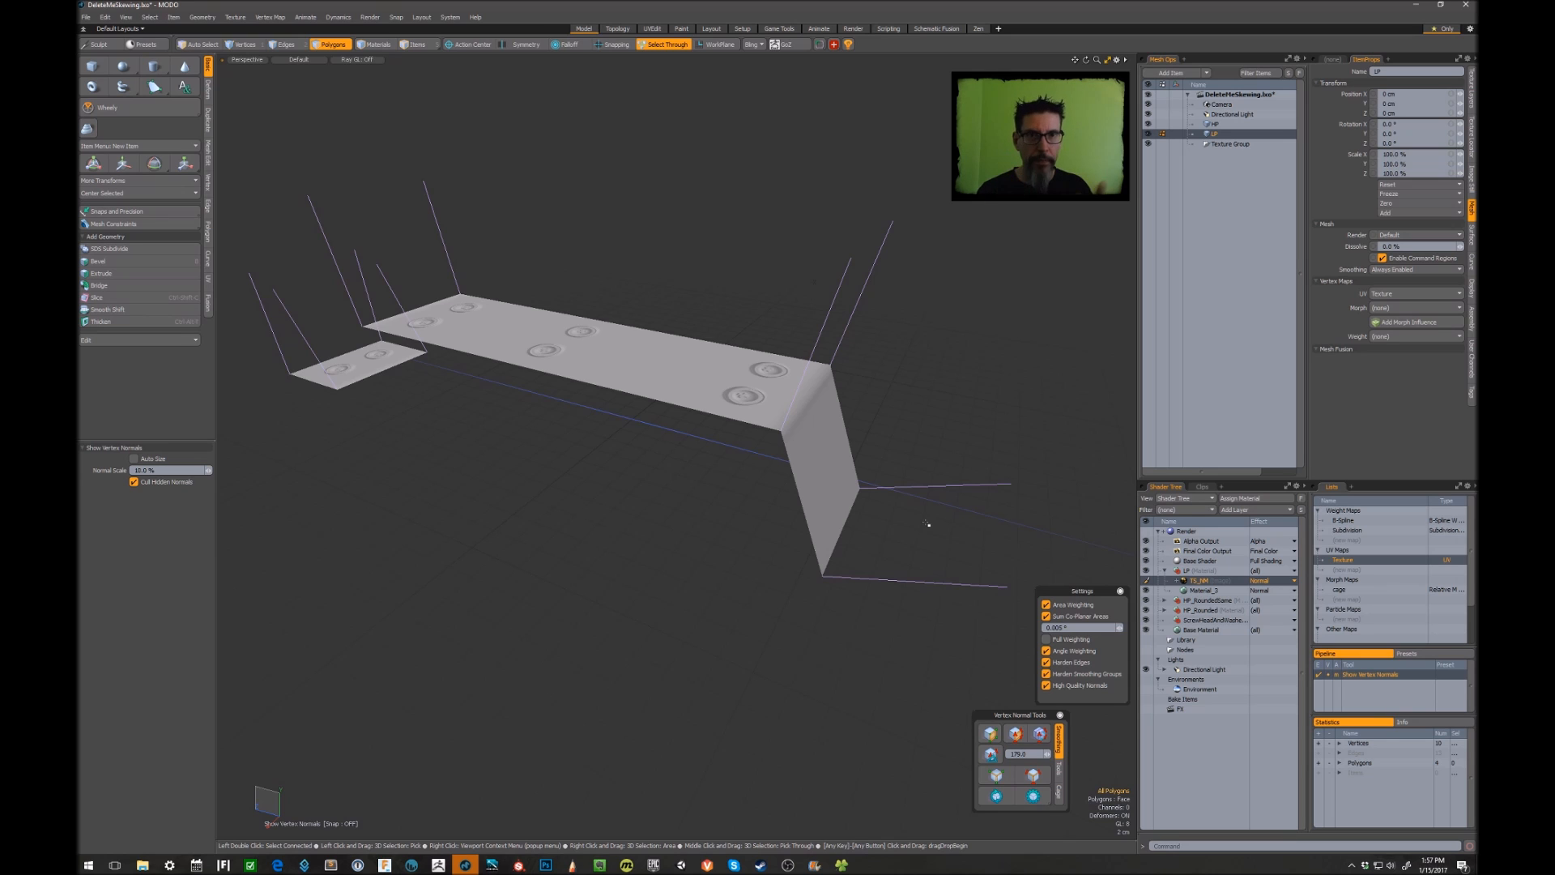
click(1045, 605)
alt+drag(955, 538, 920, 538)
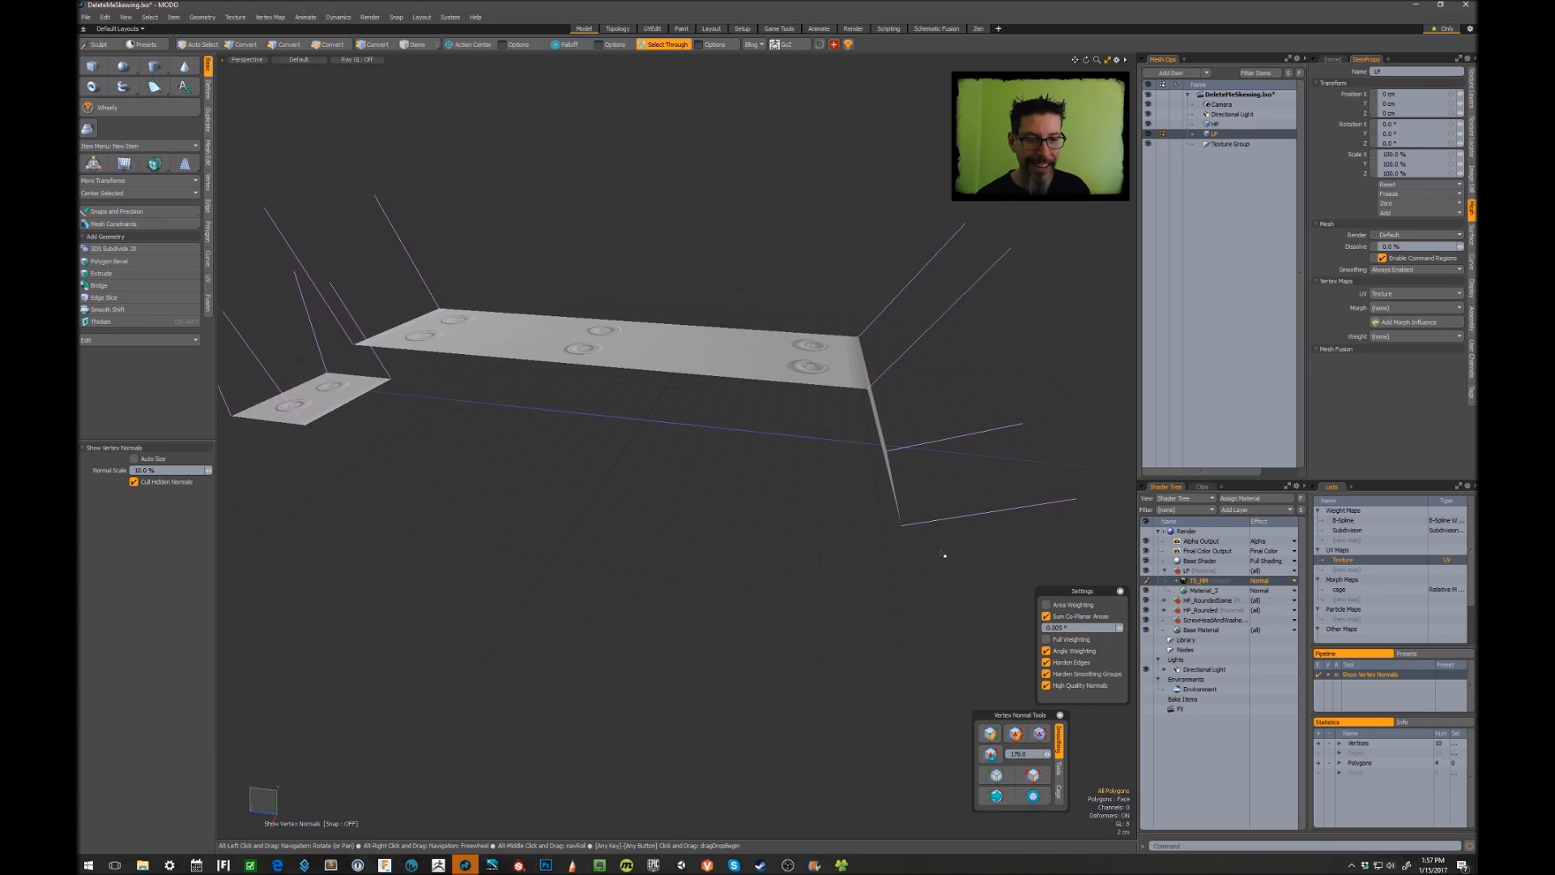
click(1045, 605)
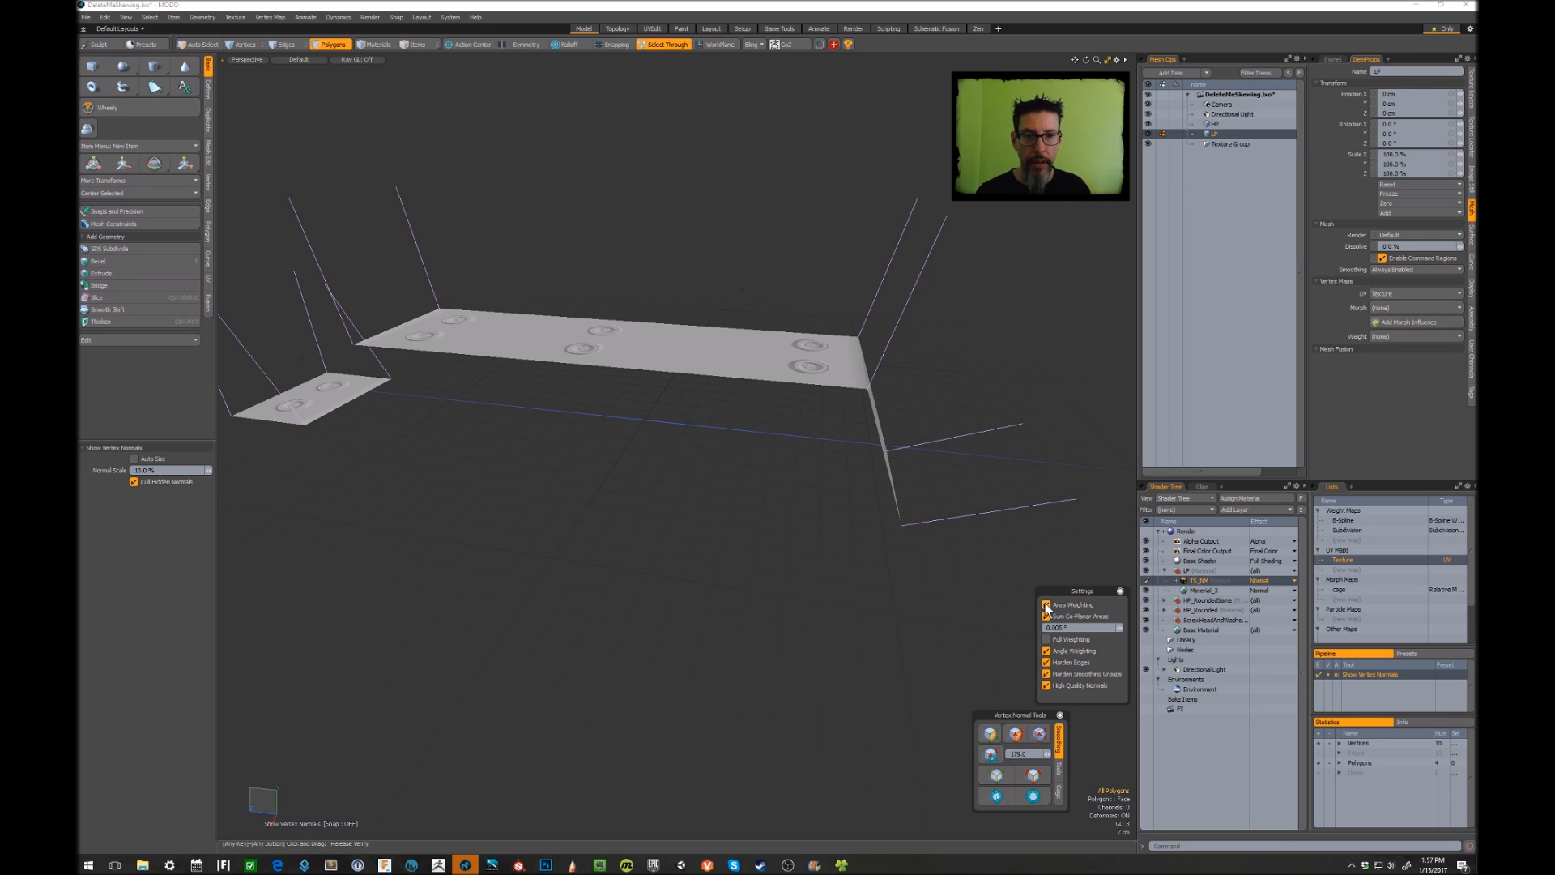
click(1045, 605)
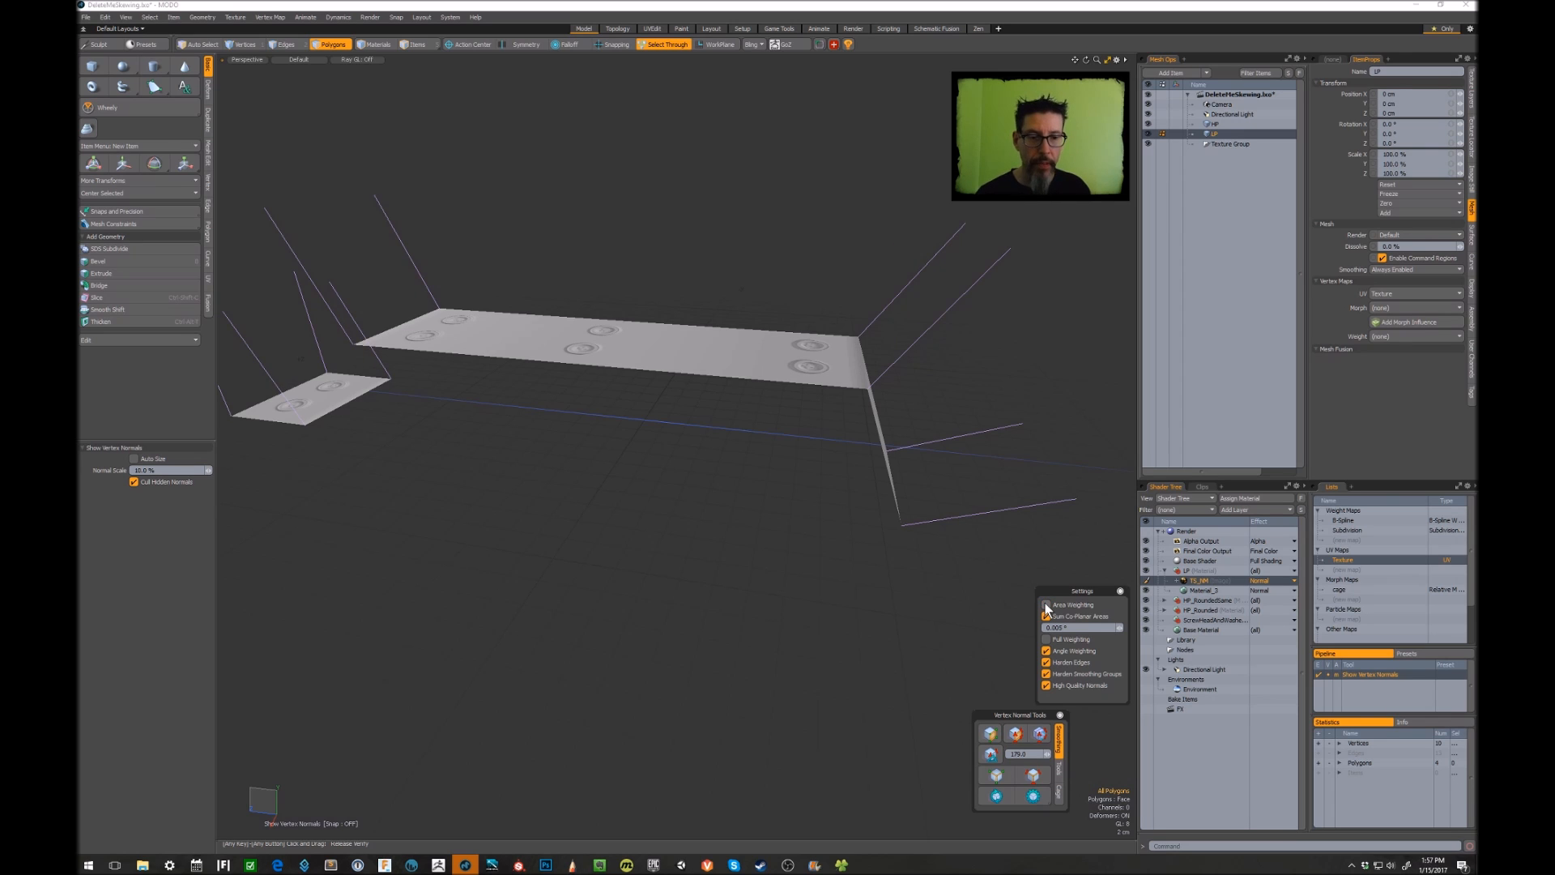
alt+drag(1031, 489, 954, 391)
Select the side edges of the top face and end flange, examine their unweighted vertex normals, and clear the selection.
key(2)
mouse_move(798, 360)
mouse_down()
mouse_move(834, 385)
mouse_move(892, 357)
mouse_up()
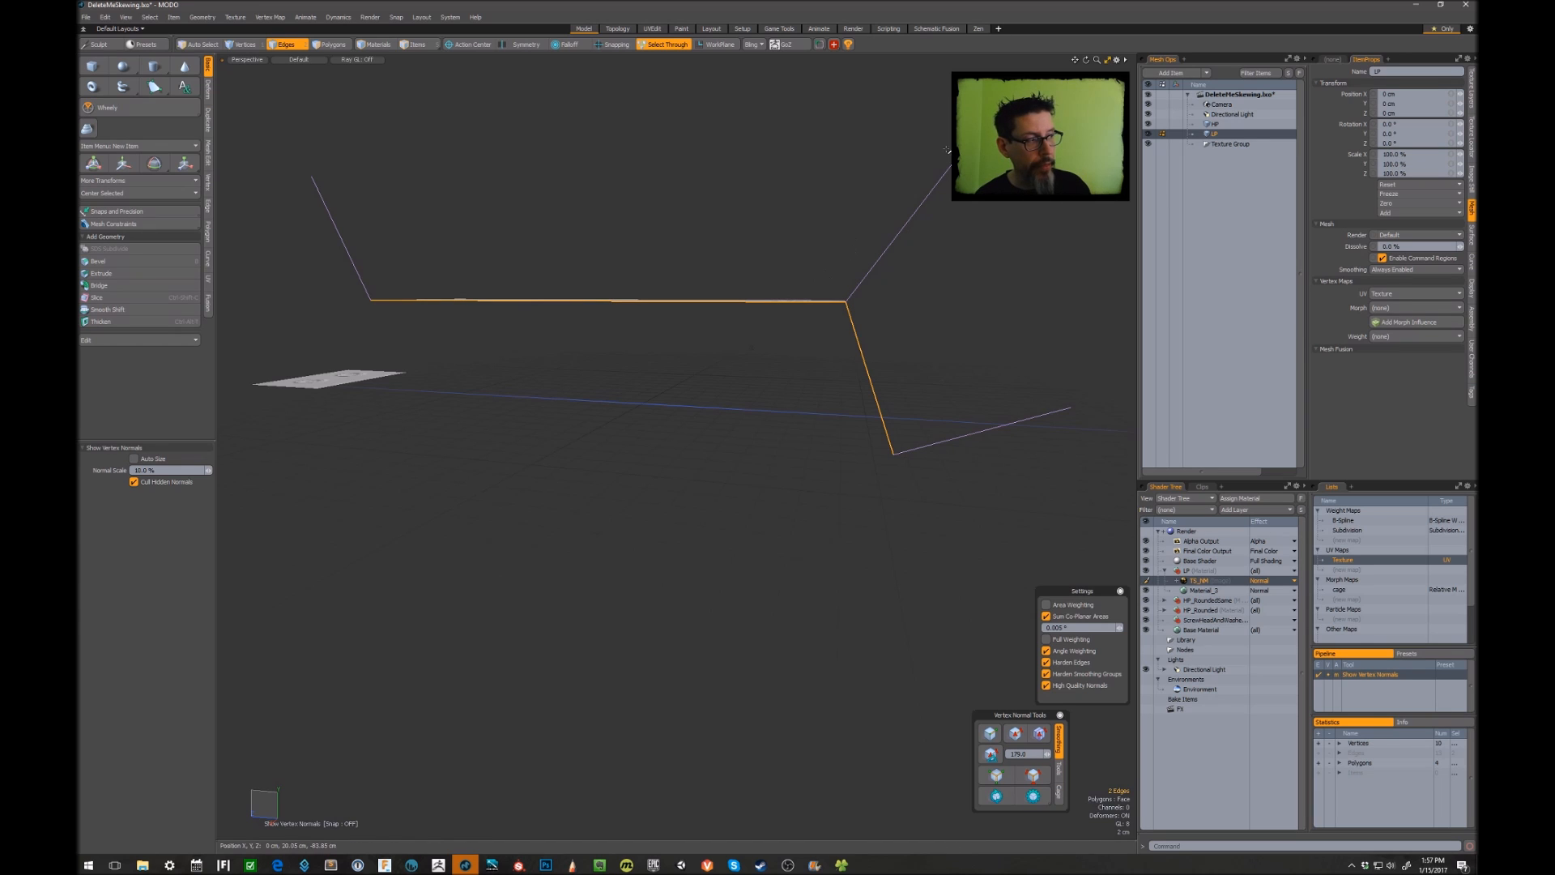
alt+drag(889, 293, 910, 357)
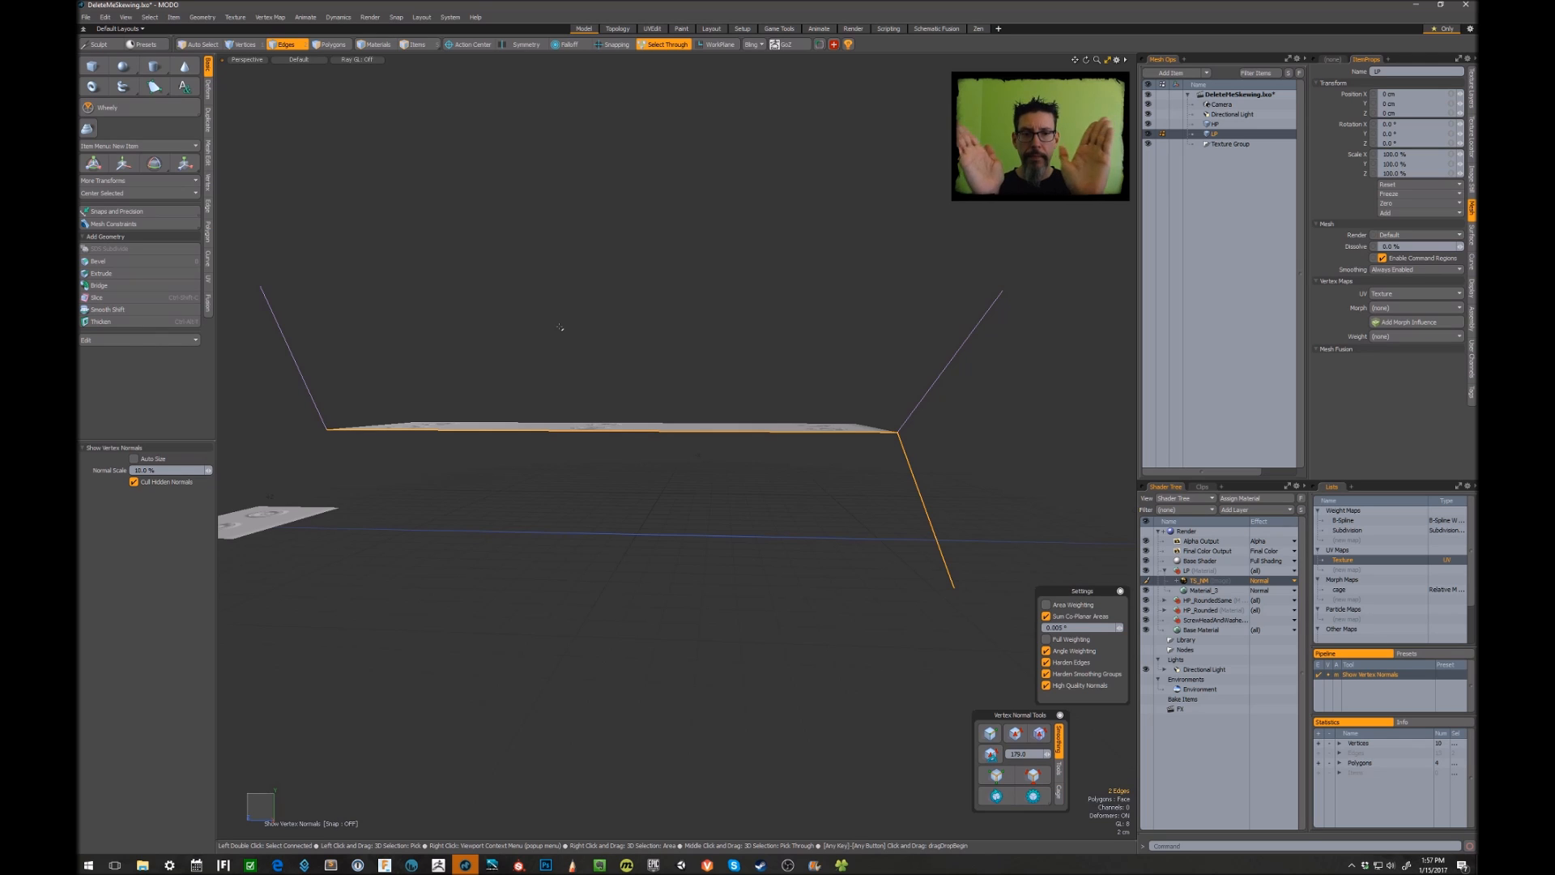
click(774, 275)
alt+drag(774, 276, 697, 308)
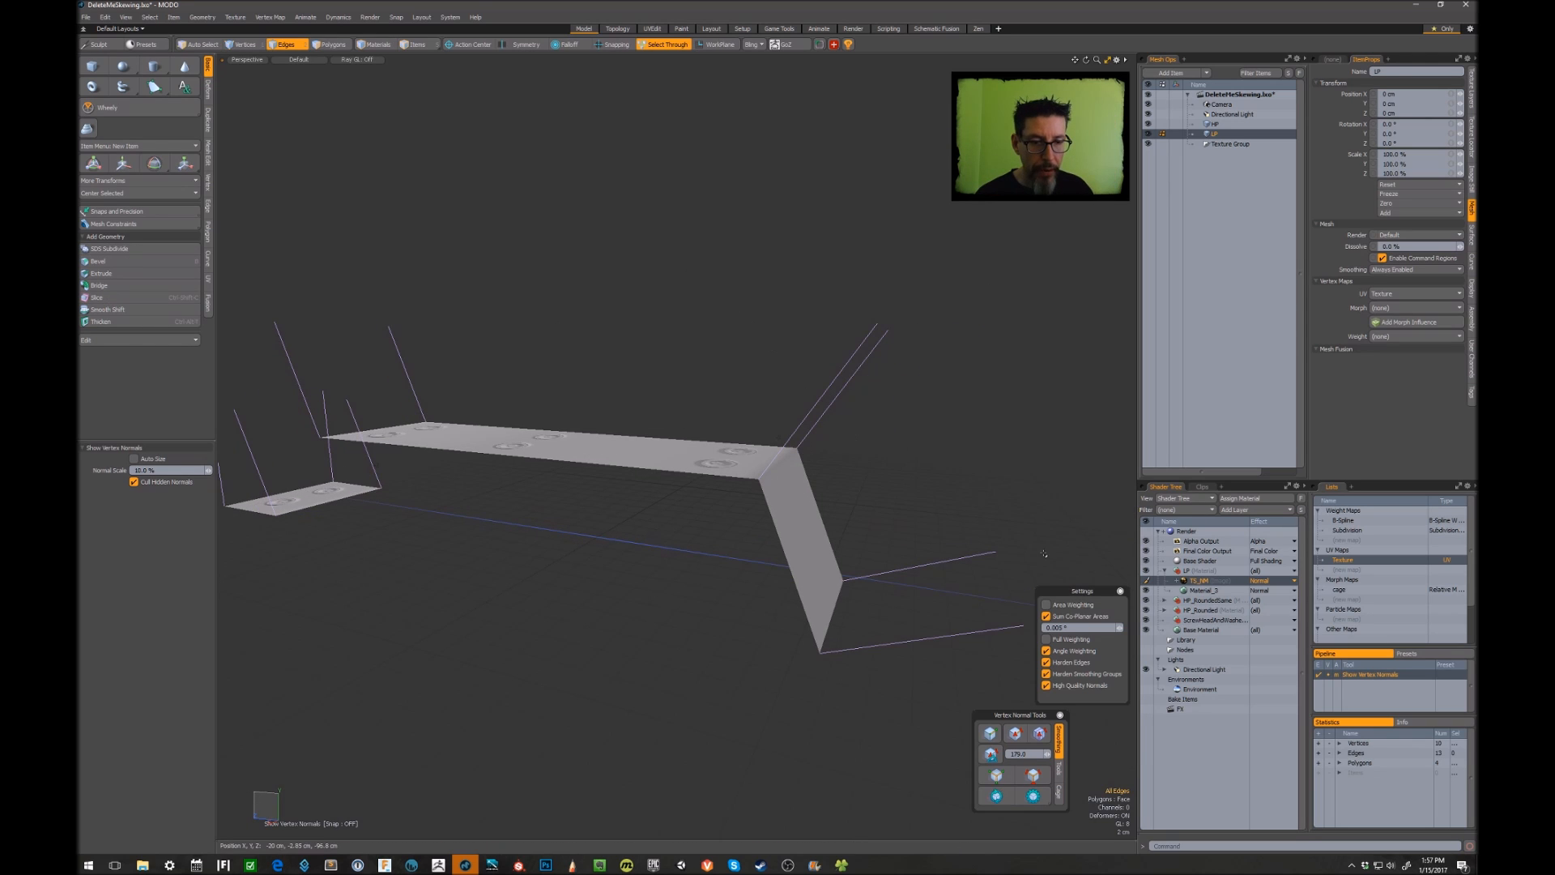
Turn Area Weighting back on and select three side edges of the bracket profile to examine their weighted normals.
click(1048, 607)
click(1046, 616)
mouse_move(813, 624)
mouse_down()
mouse_move(778, 519)
mouse_move(526, 457)
mouse_move(287, 459)
mouse_up()
alt+drag(432, 398, 441, 392)
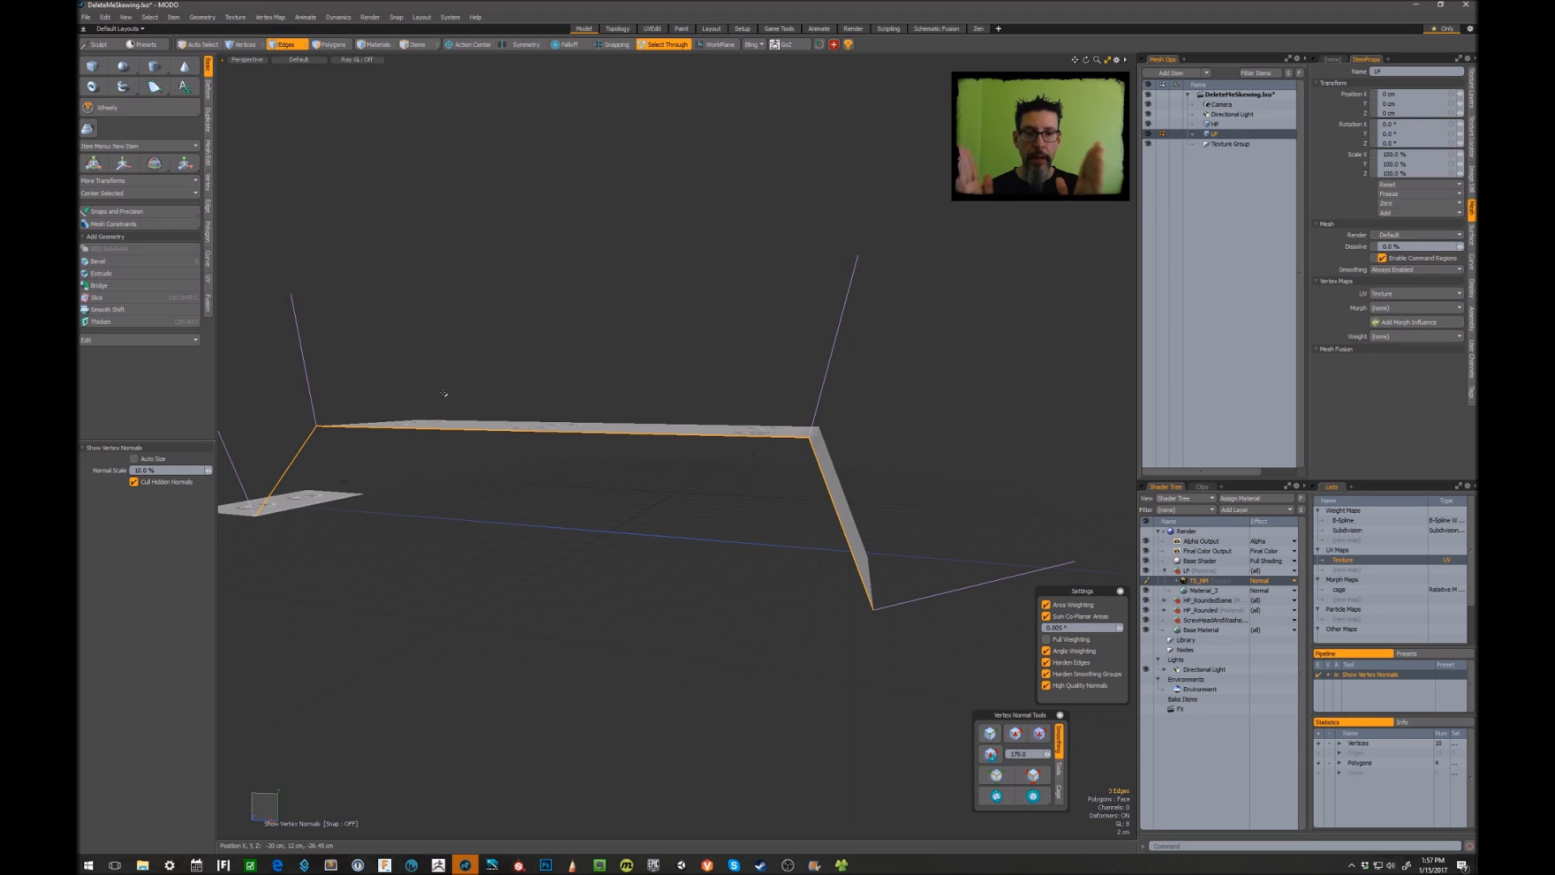
alt+drag(828, 478, 847, 472)
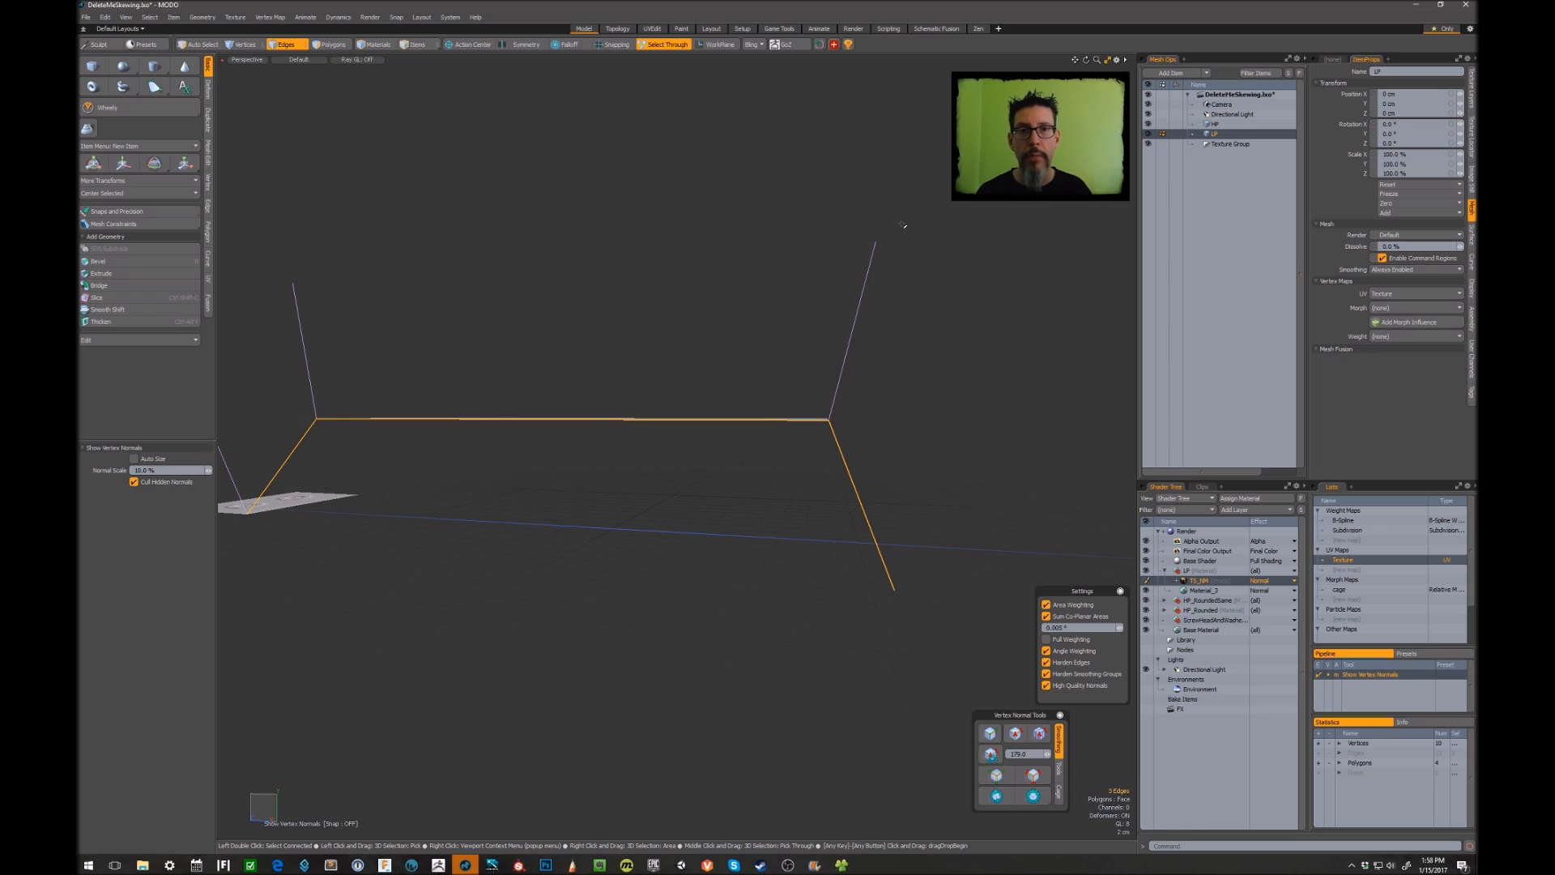
Select the three bend edges of the low-poly bracket: both edges of the sloped section and the end flange's bend.
alt+drag(910, 222, 940, 264)
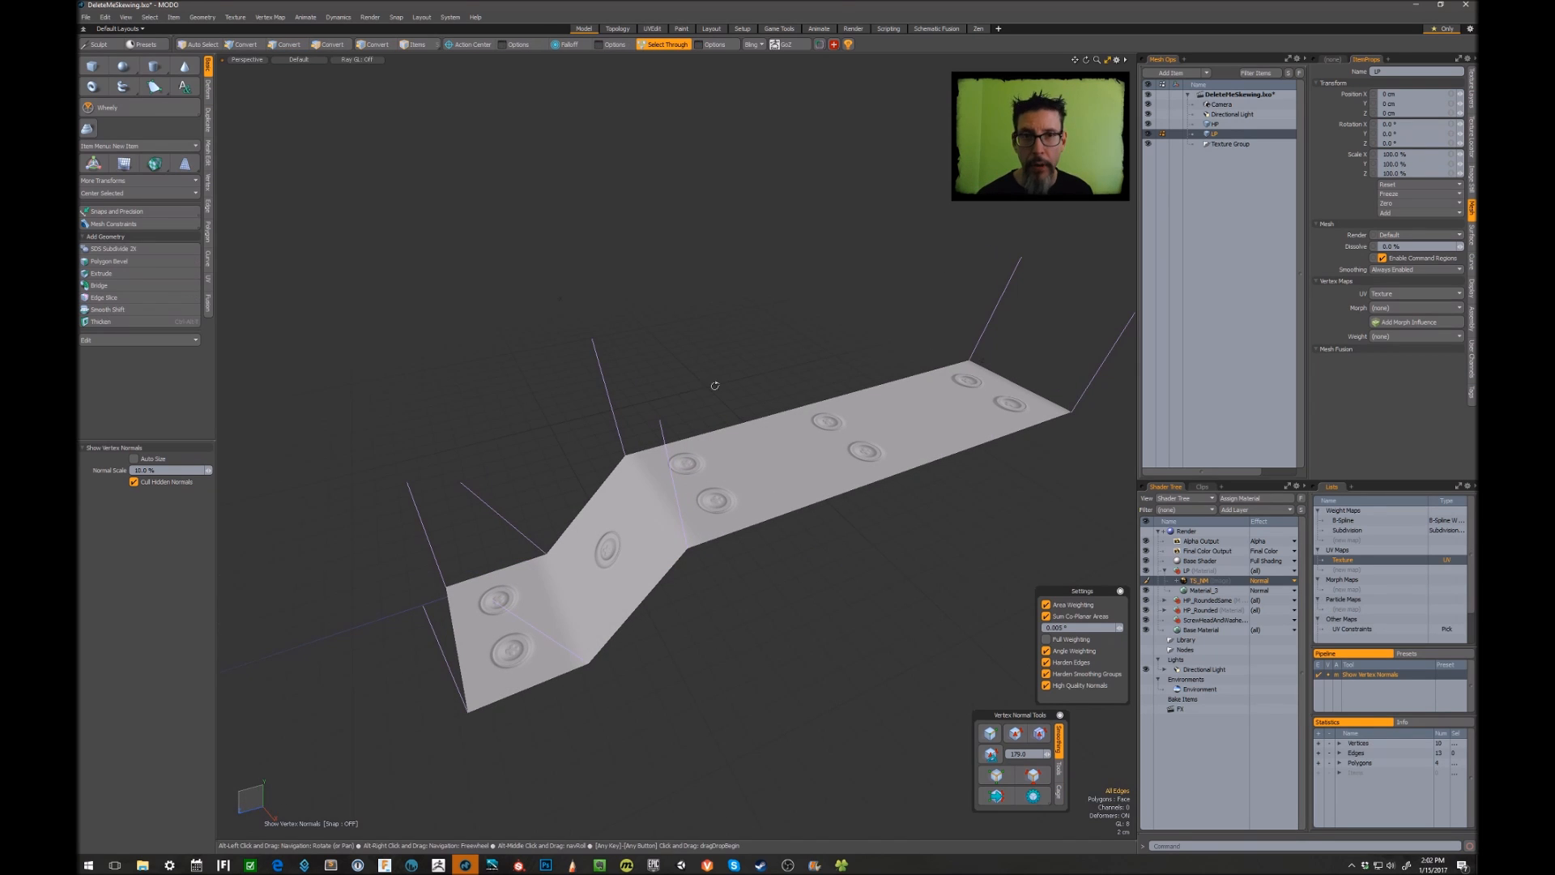
alt+drag(717, 394, 724, 384)
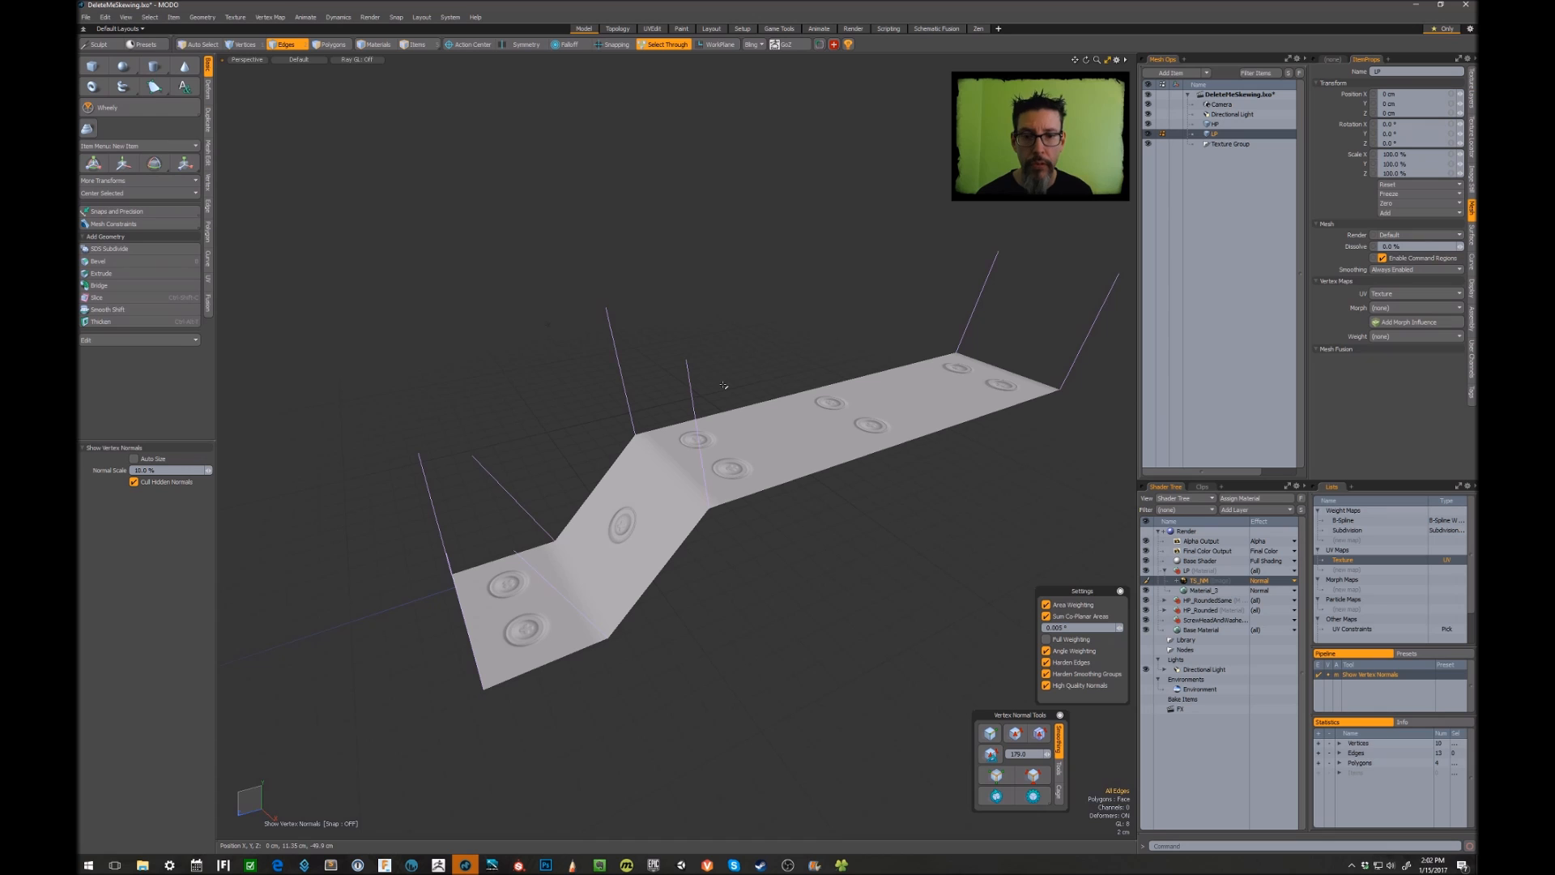
click(672, 471)
alt+drag(632, 522, 624, 547)
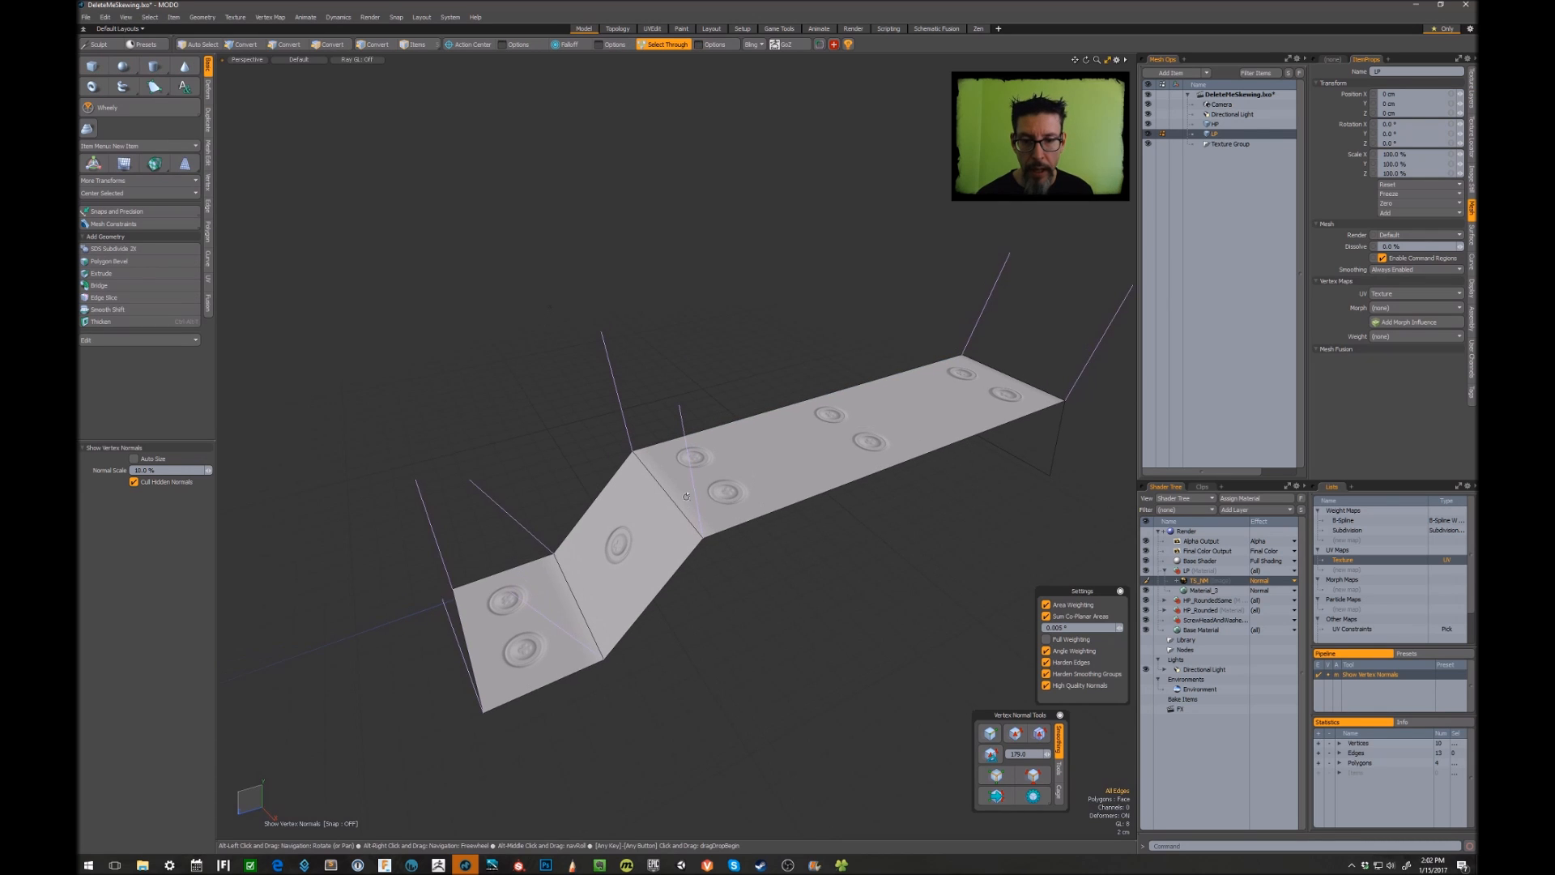
shift+click(573, 596)
alt+drag(878, 450, 753, 456)
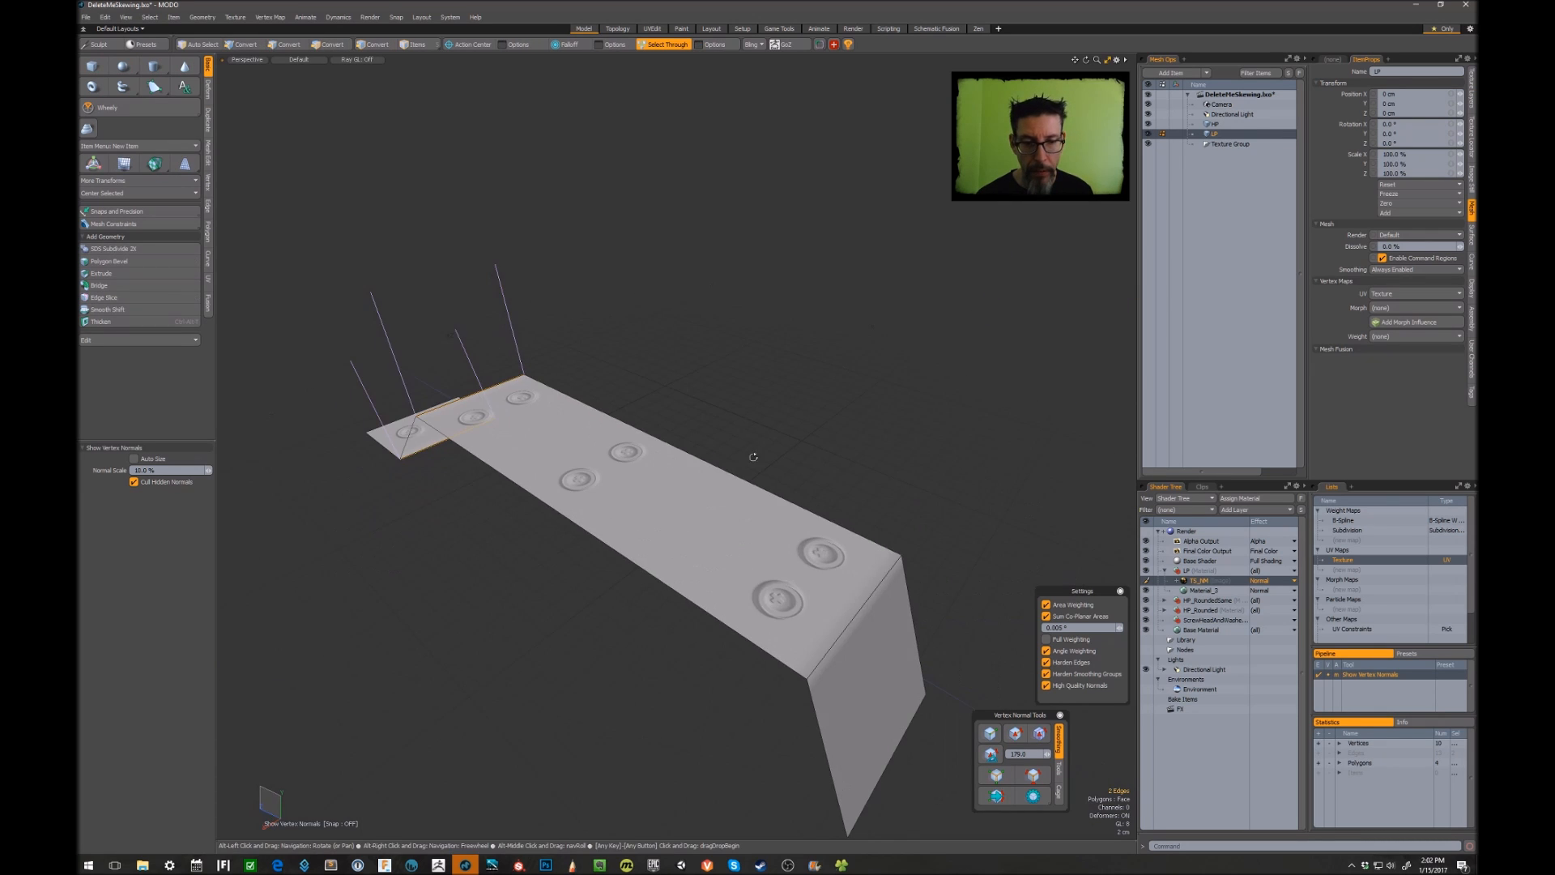
shift+click(839, 637)
alt+drag(930, 581, 951, 525)
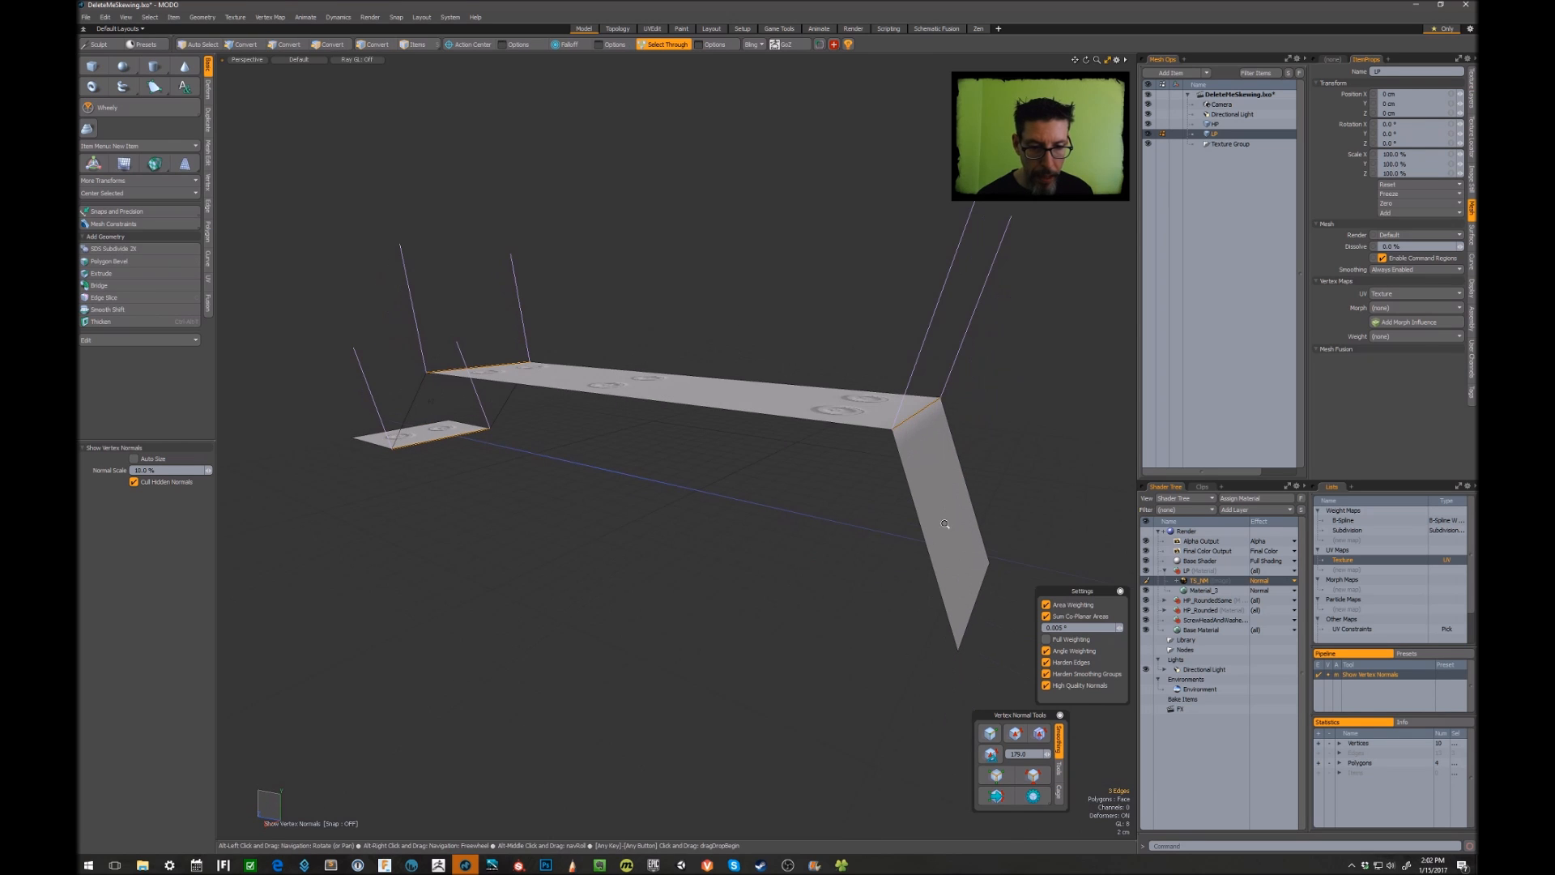
Hide the TS_NM normal map and bevel the three bend edges with an inset of about 4.1 mm.
alt+drag(946, 451, 919, 474)
click(1145, 580)
scroll(888, 518, up, 3)
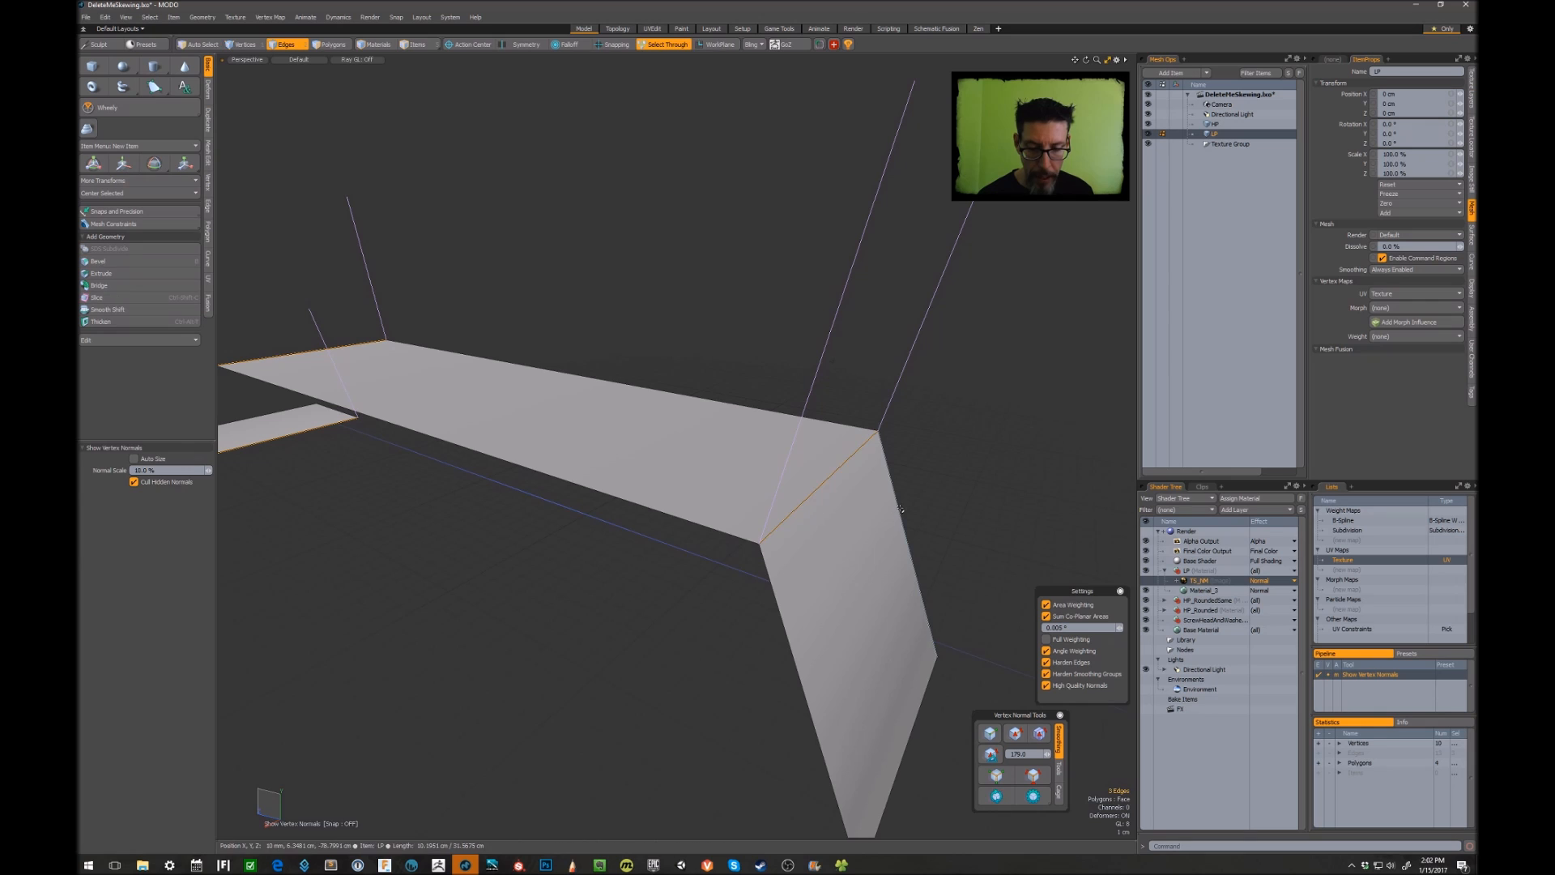
key(b)
drag(831, 494, 802, 496)
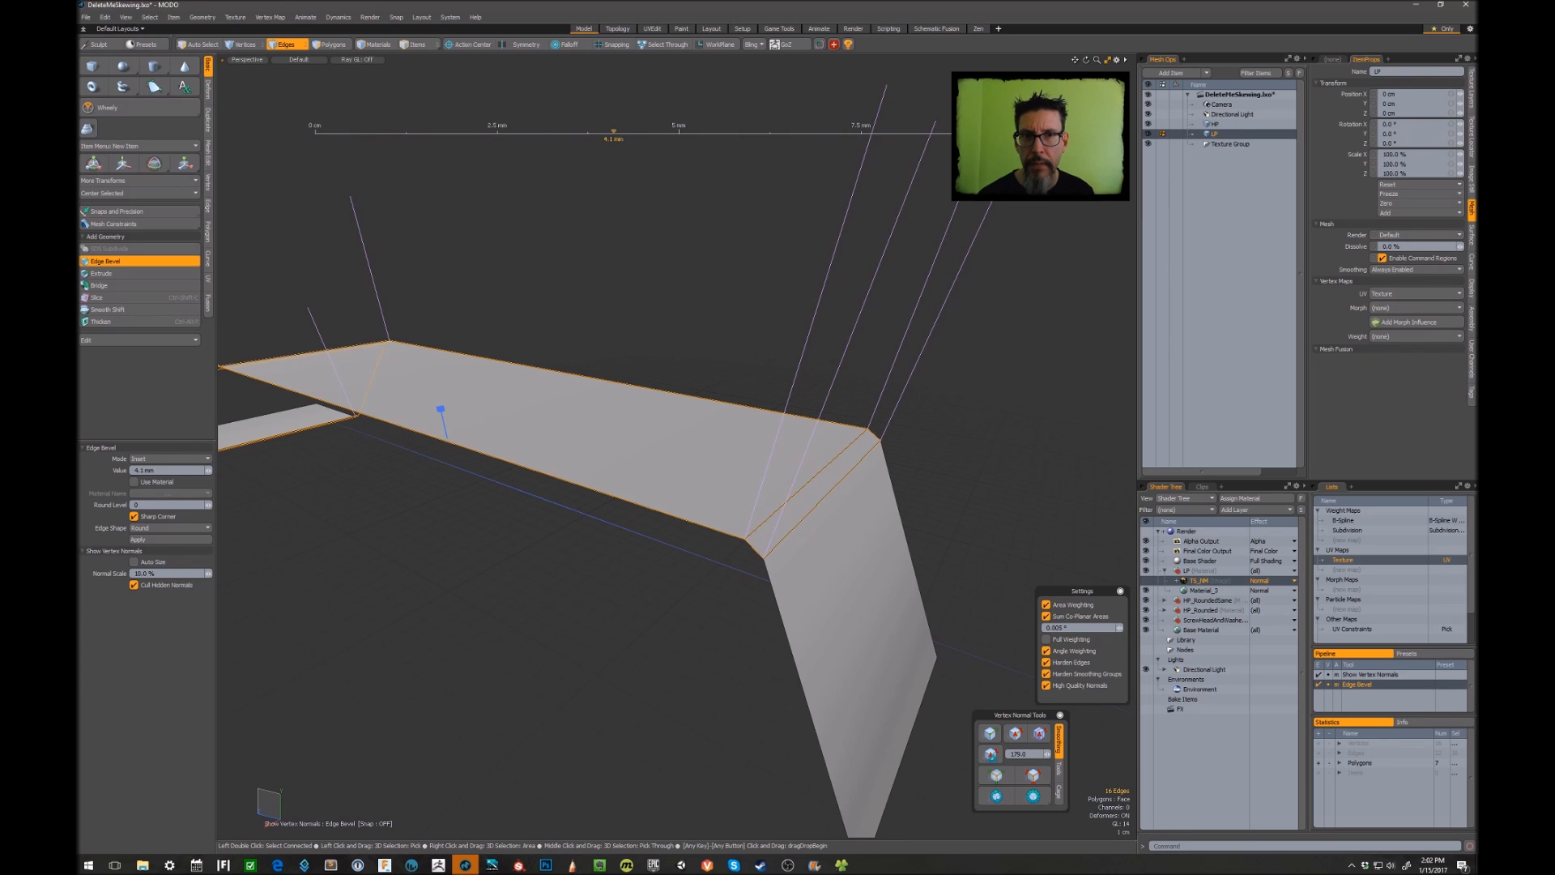
alt+drag(841, 495, 721, 462)
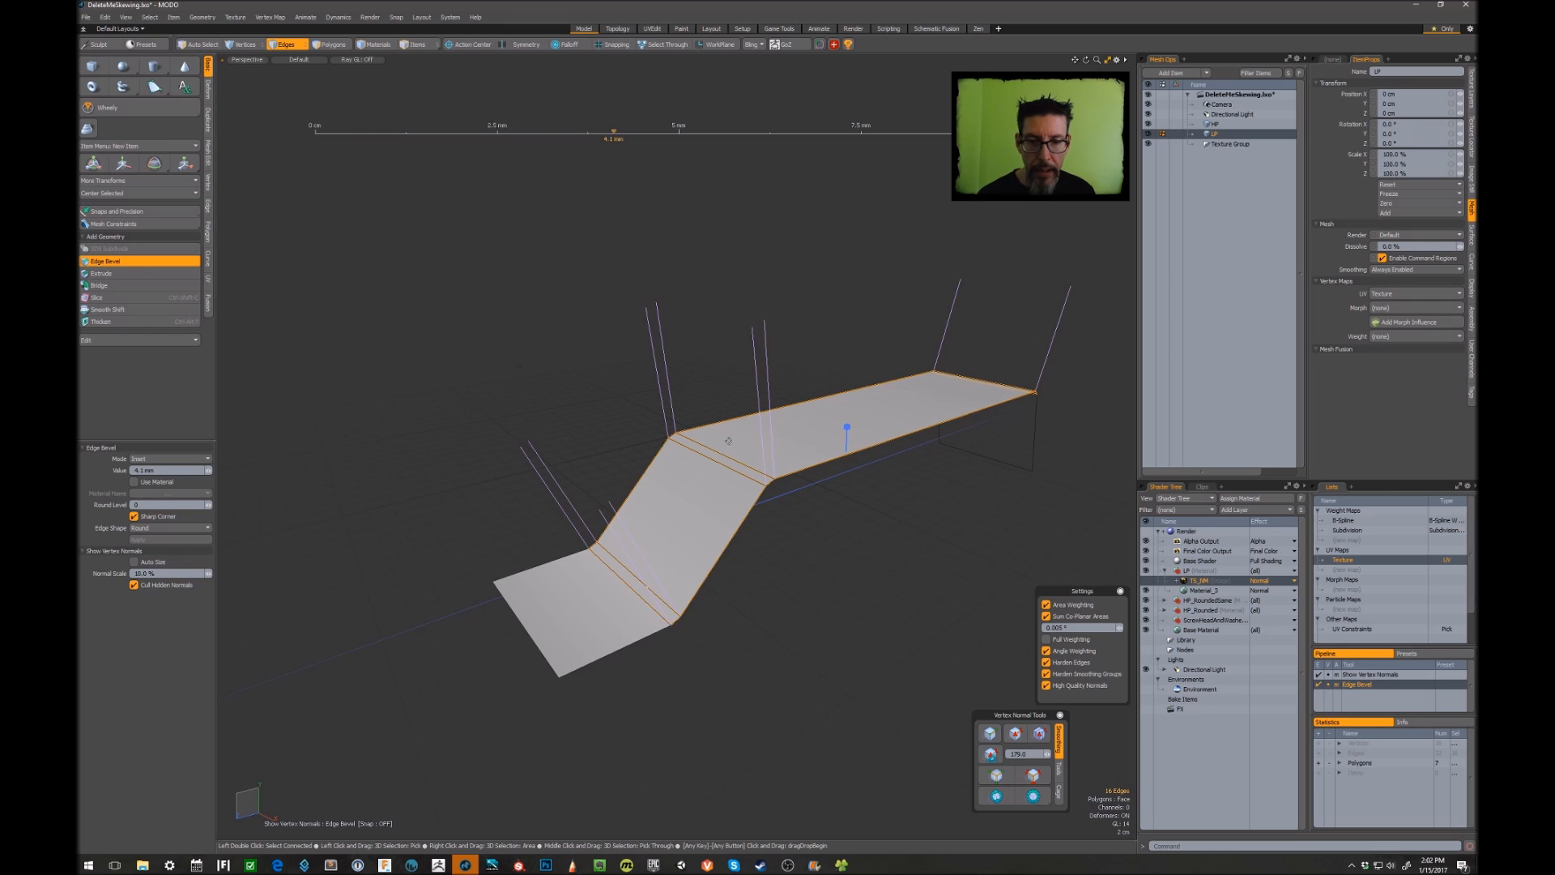
key(space)
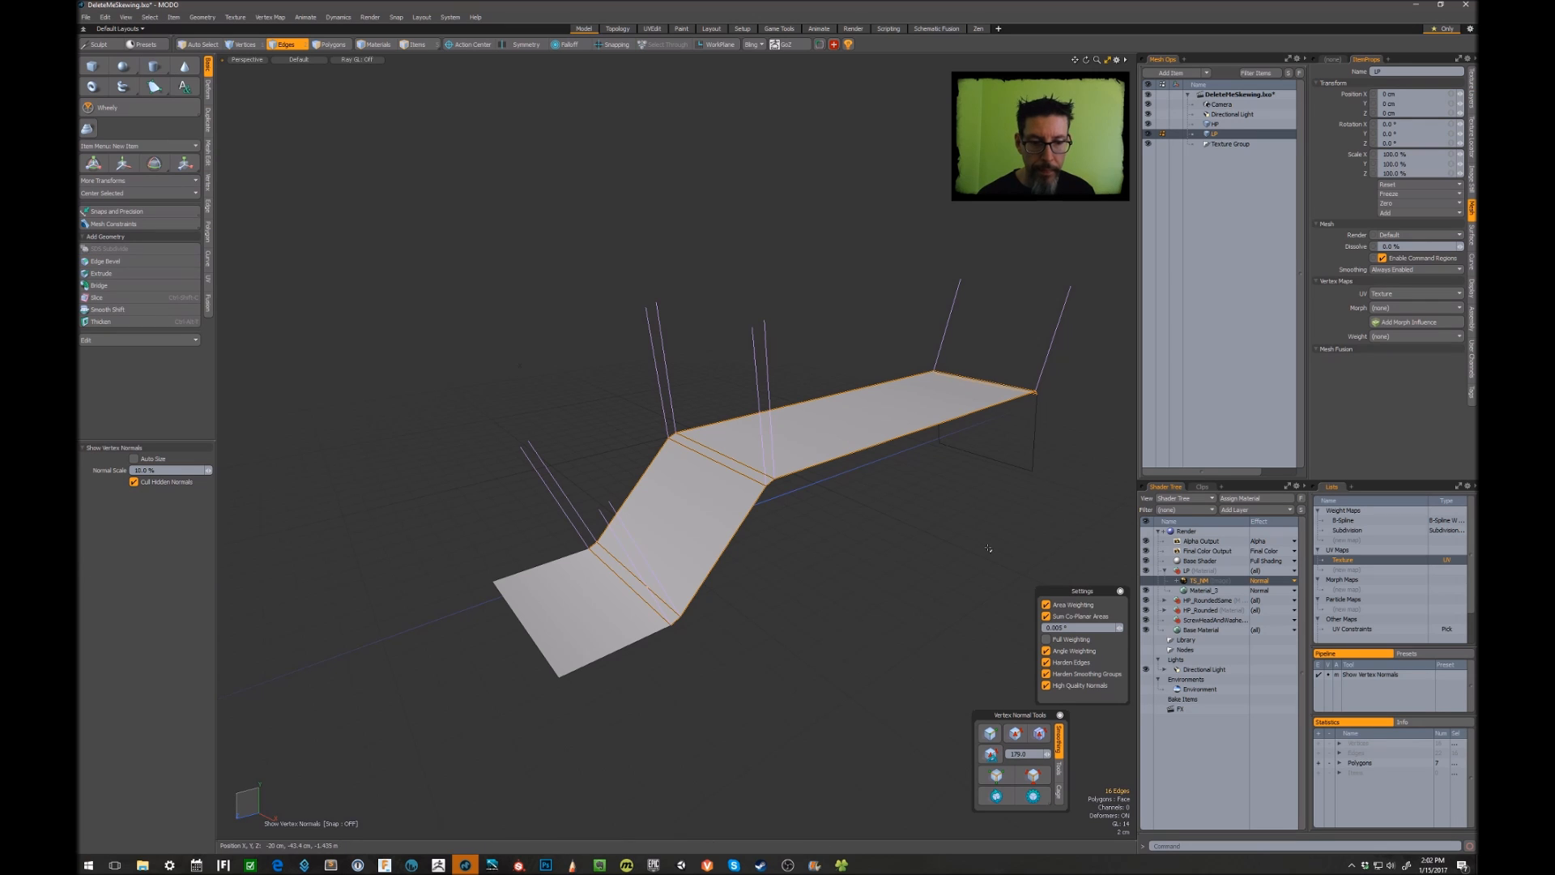
Update the weighted vertex normals on the beveled bracket and examine their direction at the bends.
click(997, 795)
alt+drag(930, 513, 860, 466)
alt+drag(778, 359, 639, 323)
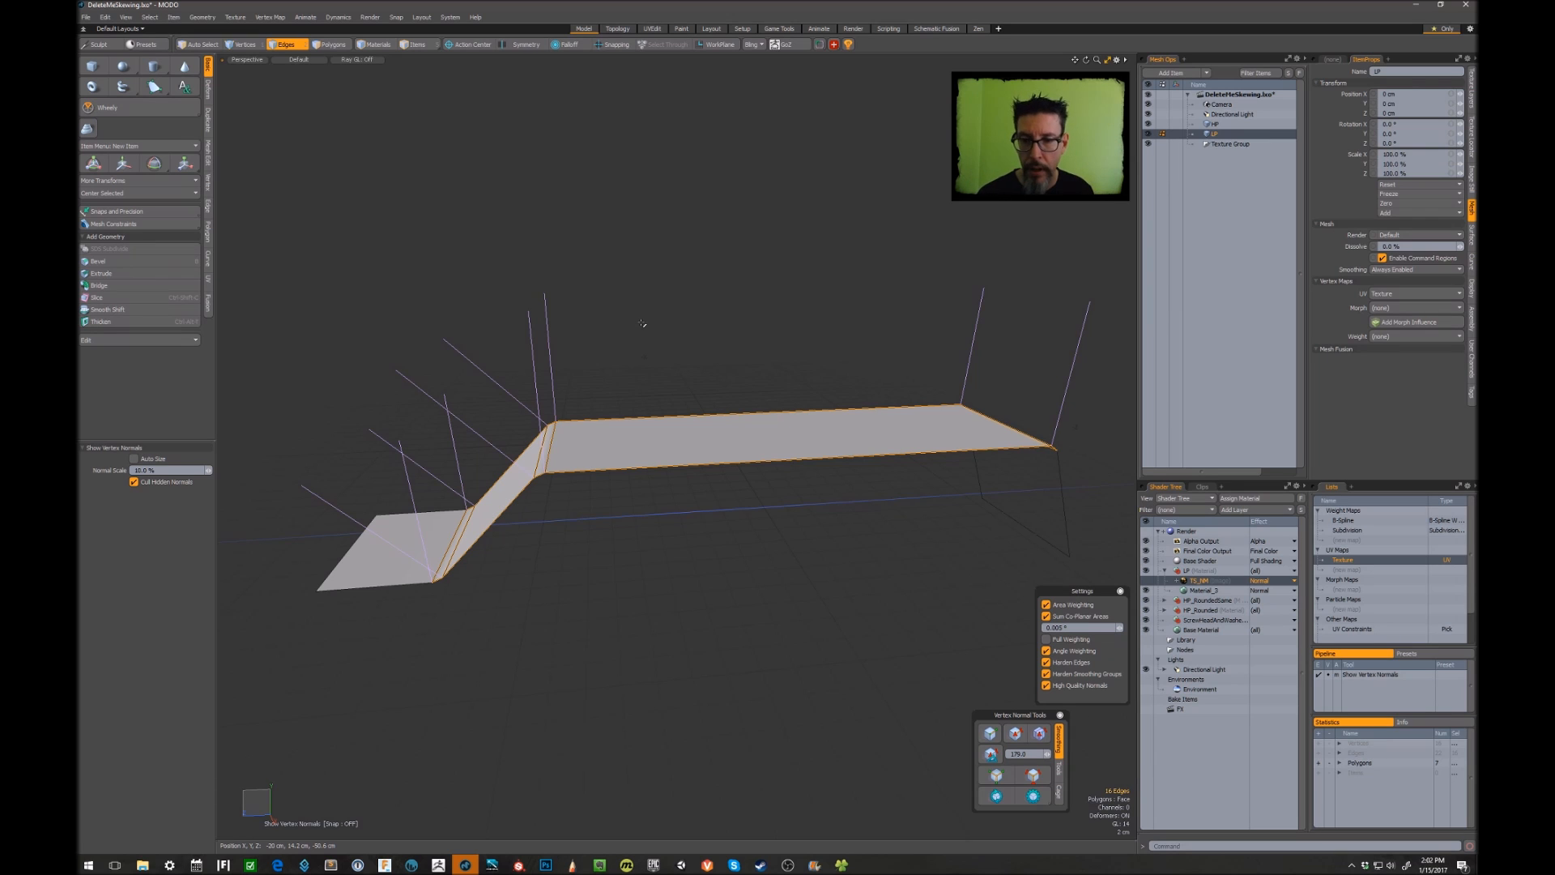
alt+drag(761, 350, 753, 368)
key(3)
double_click(682, 448)
key(KP_0)
ctrl+alt+drag(510, 312, 466, 260)
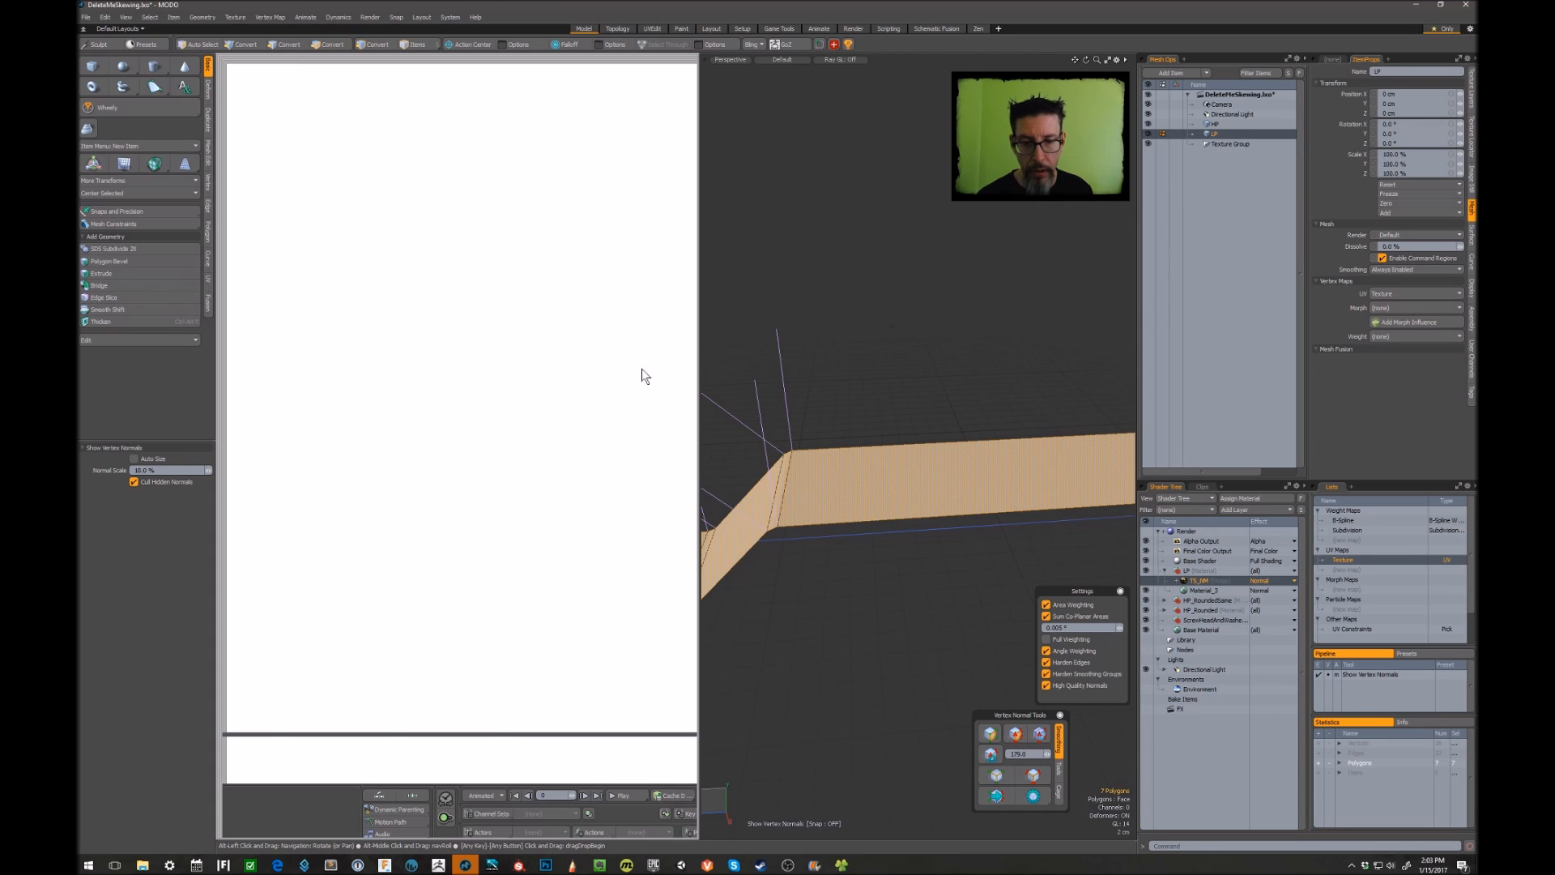
key(ctrl+space)
mouse_move(826, 382)
alt+mouse_down()
mouse_move(752, 386)
mouse_move(761, 349)
mouse_move(800, 387)
alt+mouse_up()
click(822, 381)
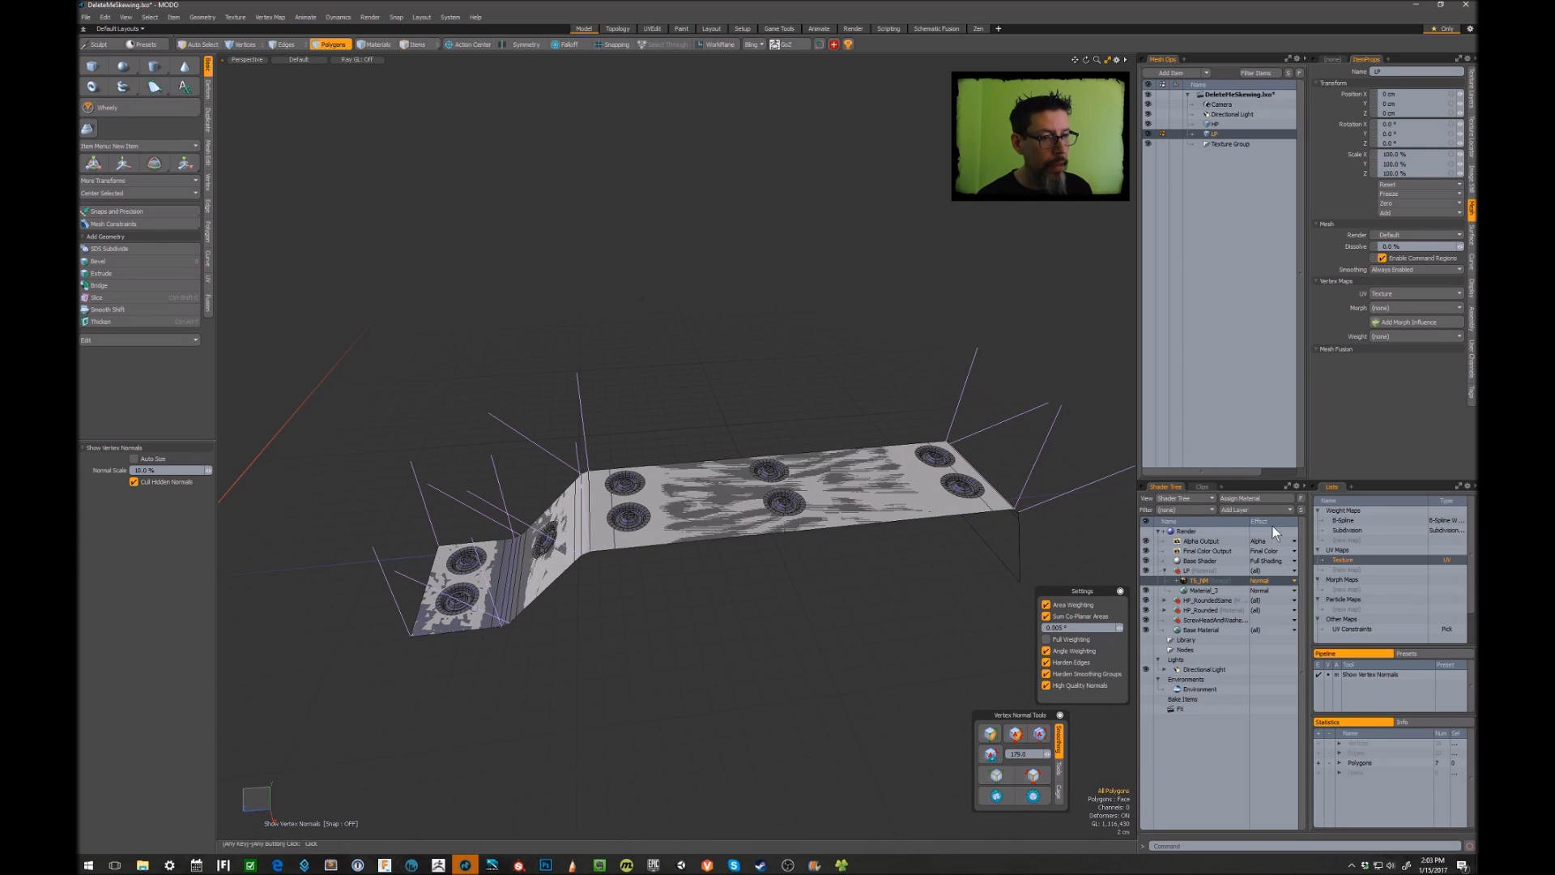
Create a relative morph map named "cage" on the low-poly bracket.
click(1341, 590)
text(cage)
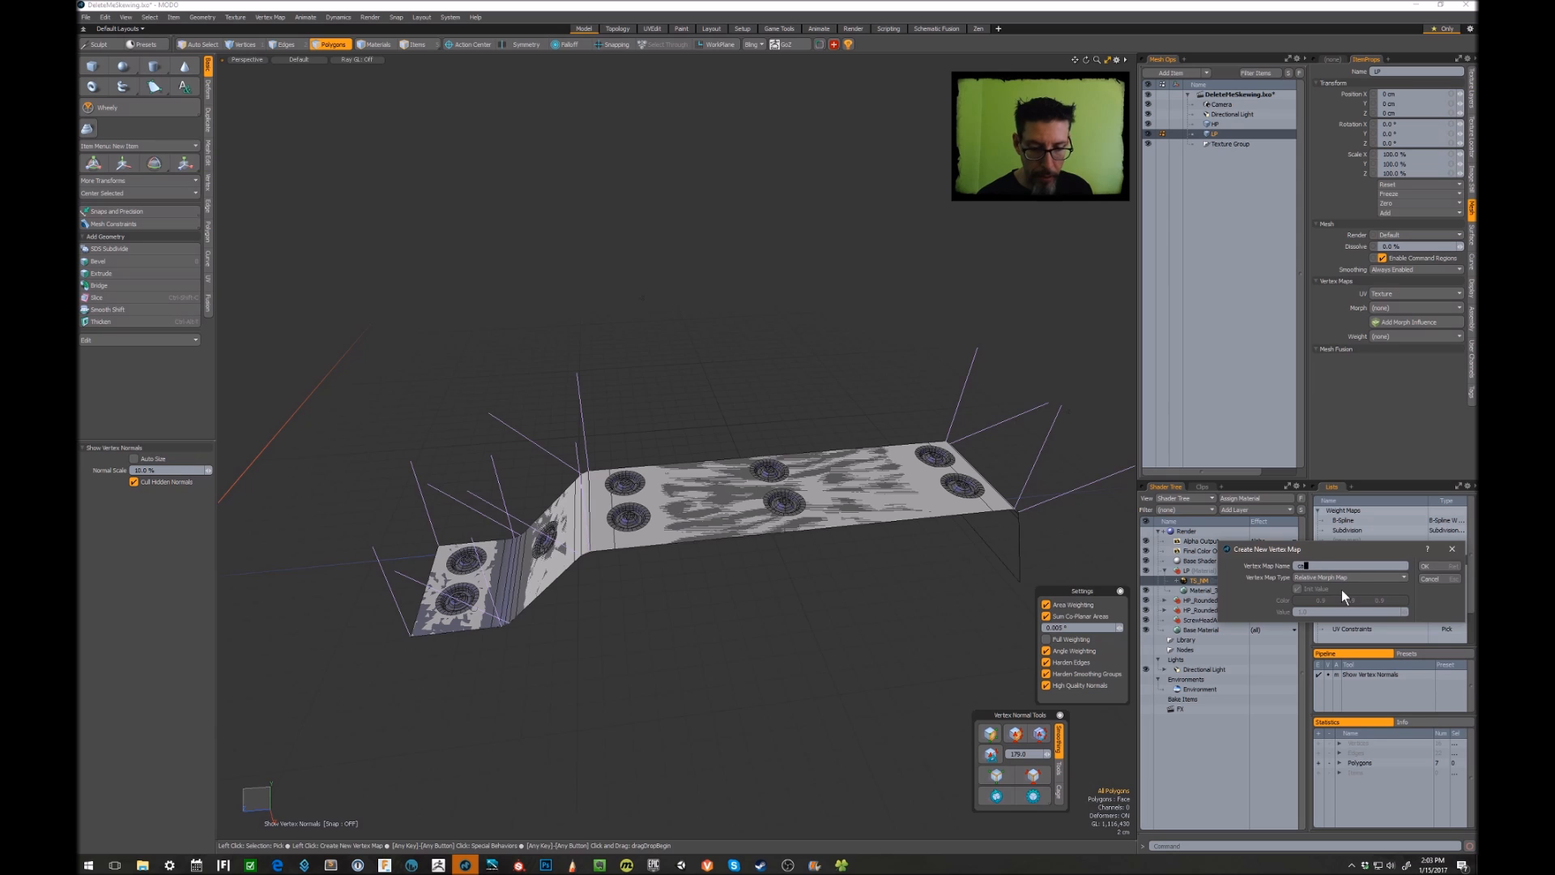
click(1430, 565)
Push the low-poly mesh outward by about 7.4 mm in the cage morph, and deselect the morph map.
mouse_move(950, 416)
alt+mouse_down()
mouse_move(902, 402)
mouse_move(972, 418)
mouse_move(949, 421)
alt+mouse_up()
key(shift+p)
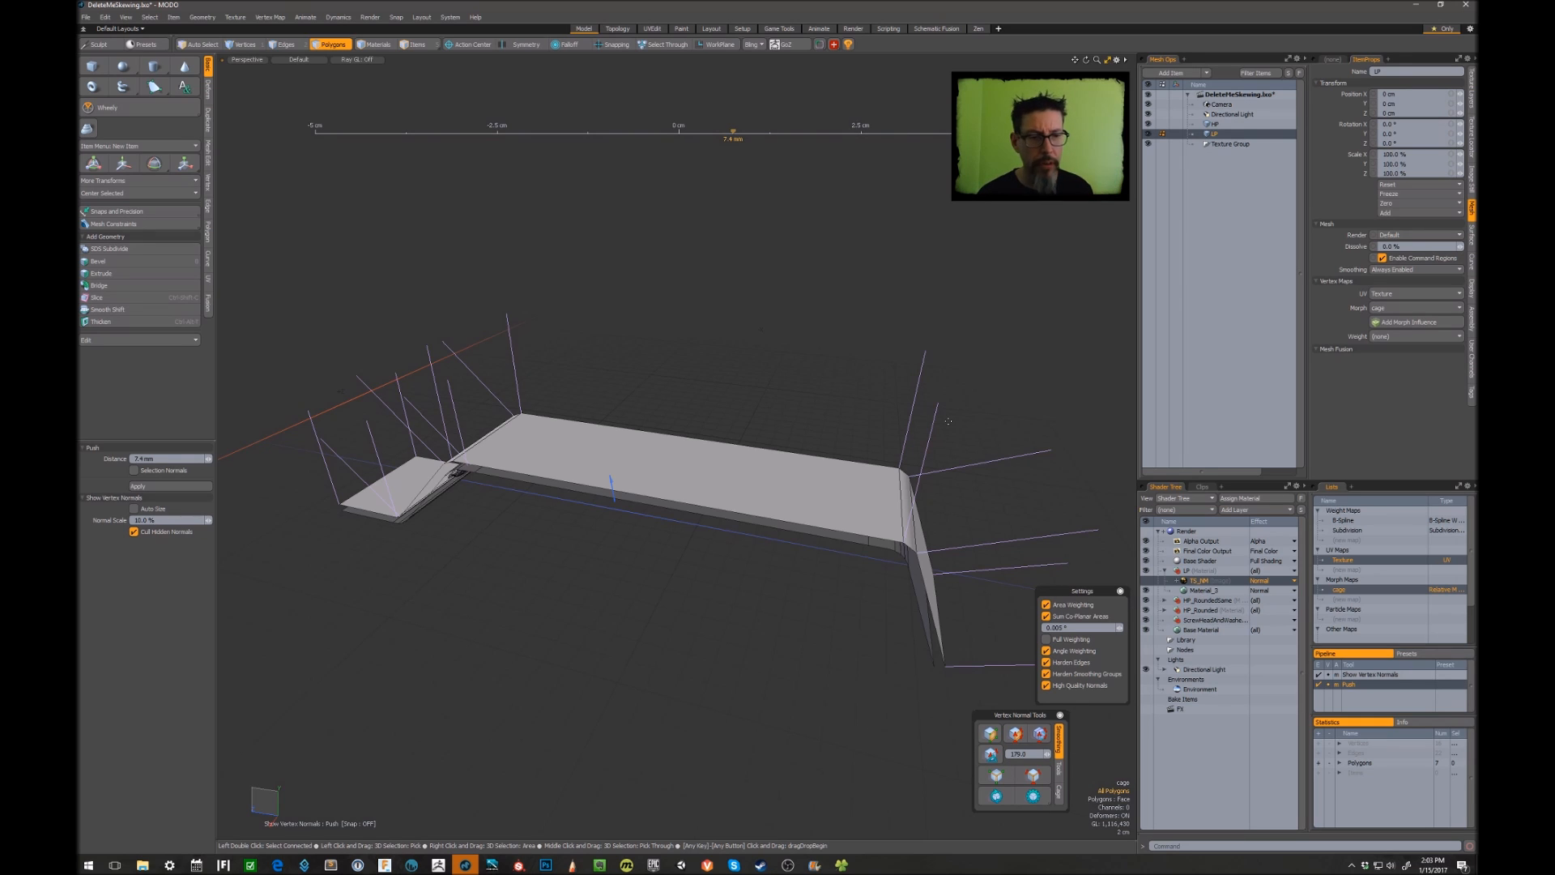
key(space)
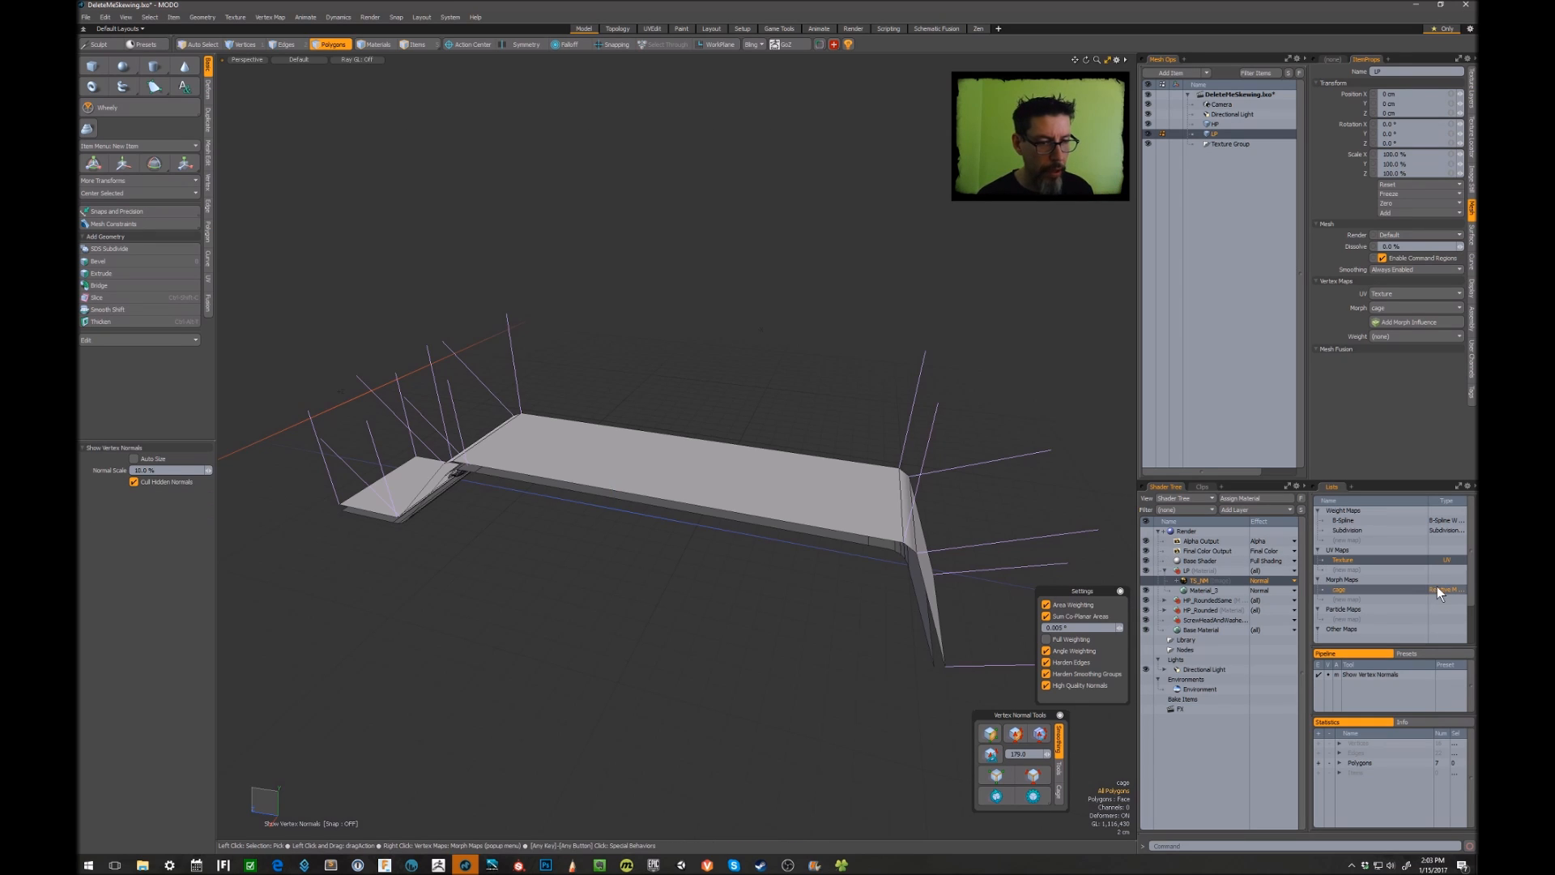
click(1437, 587)
alt+drag(767, 372, 818, 374)
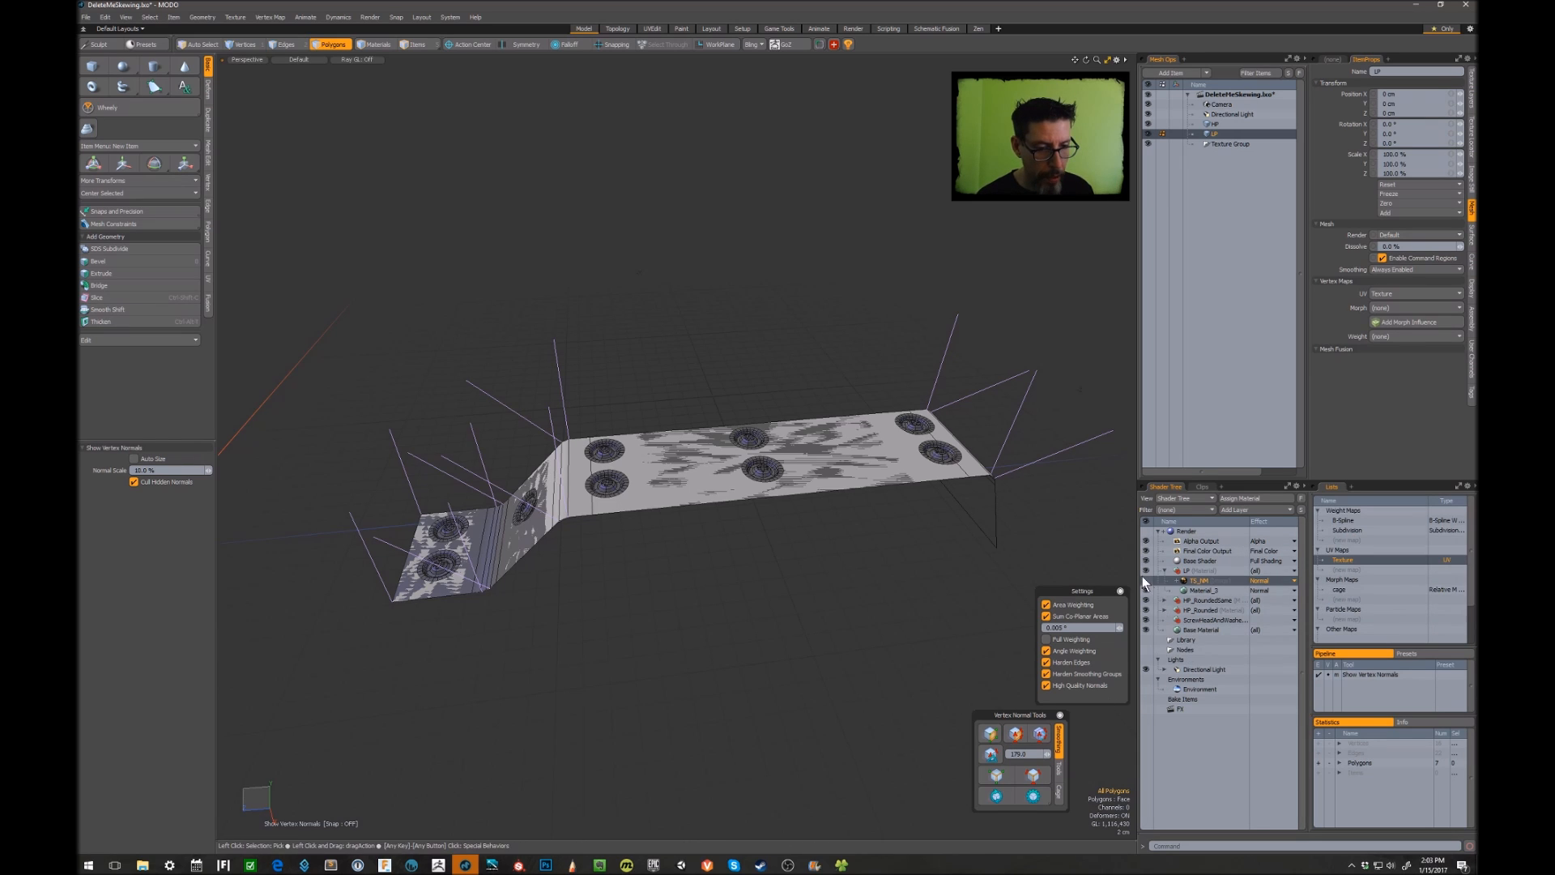
Bake the TS_NM normal map from object using the cage morph, and close the render result.
right_click(1200, 585)
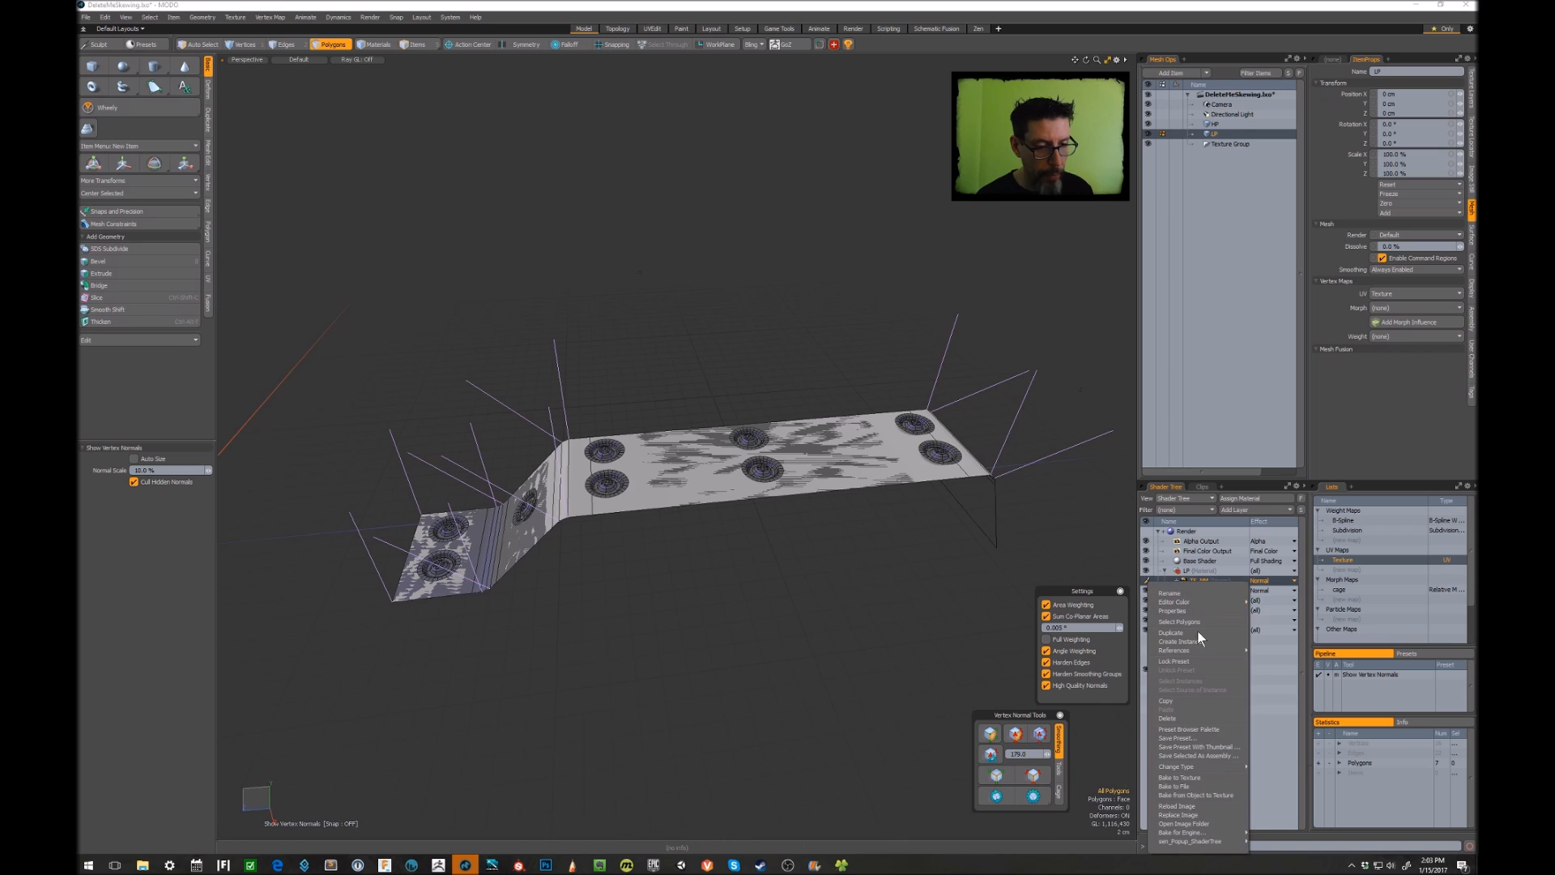
click(1203, 795)
click(1202, 787)
click(1193, 809)
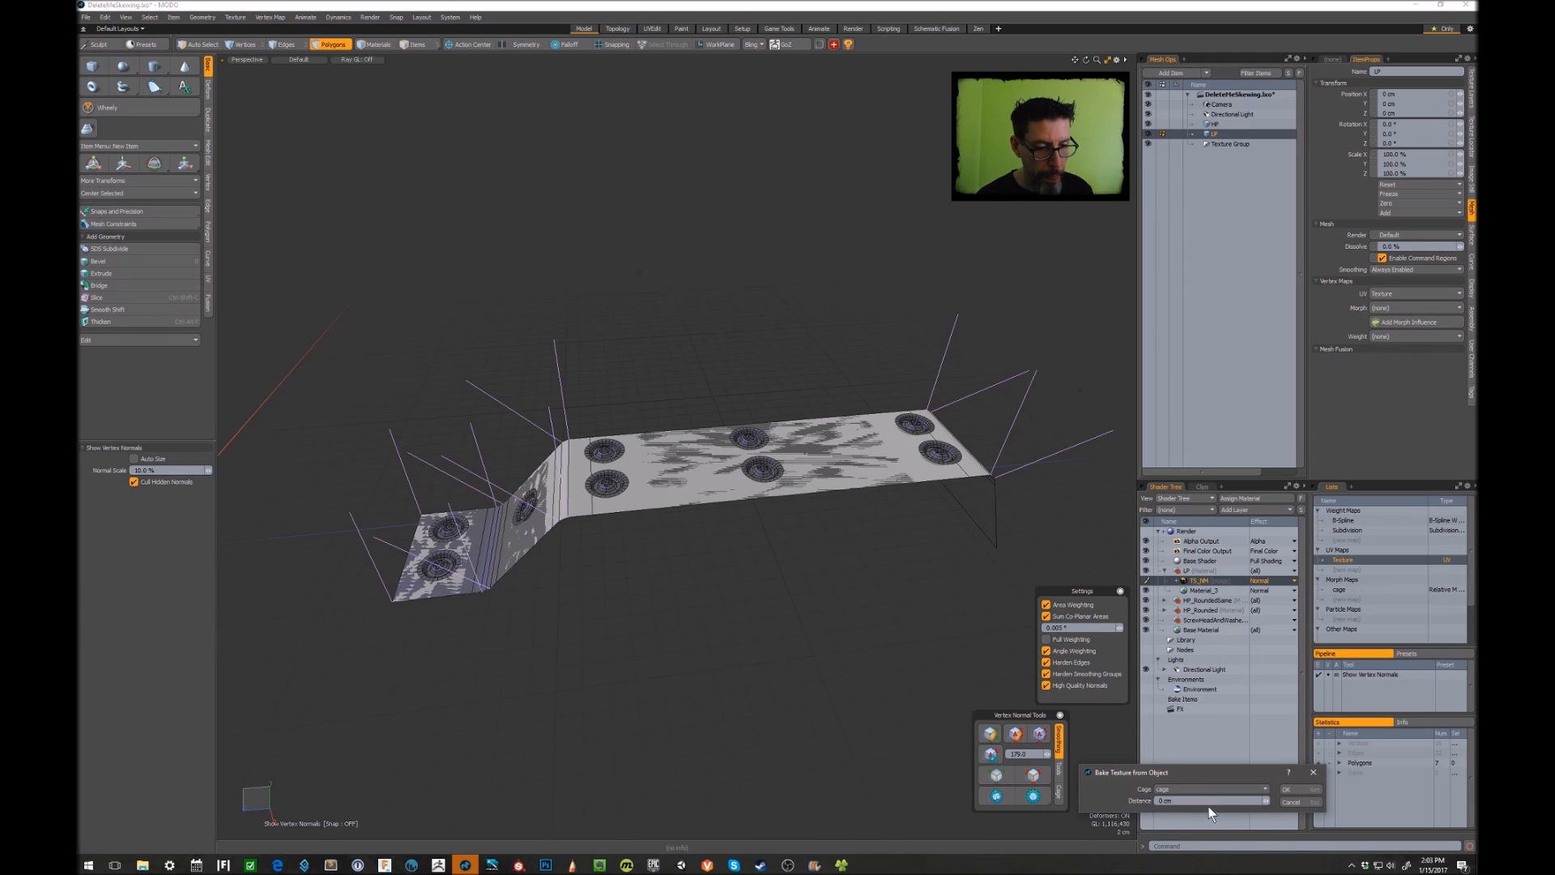
click(1285, 789)
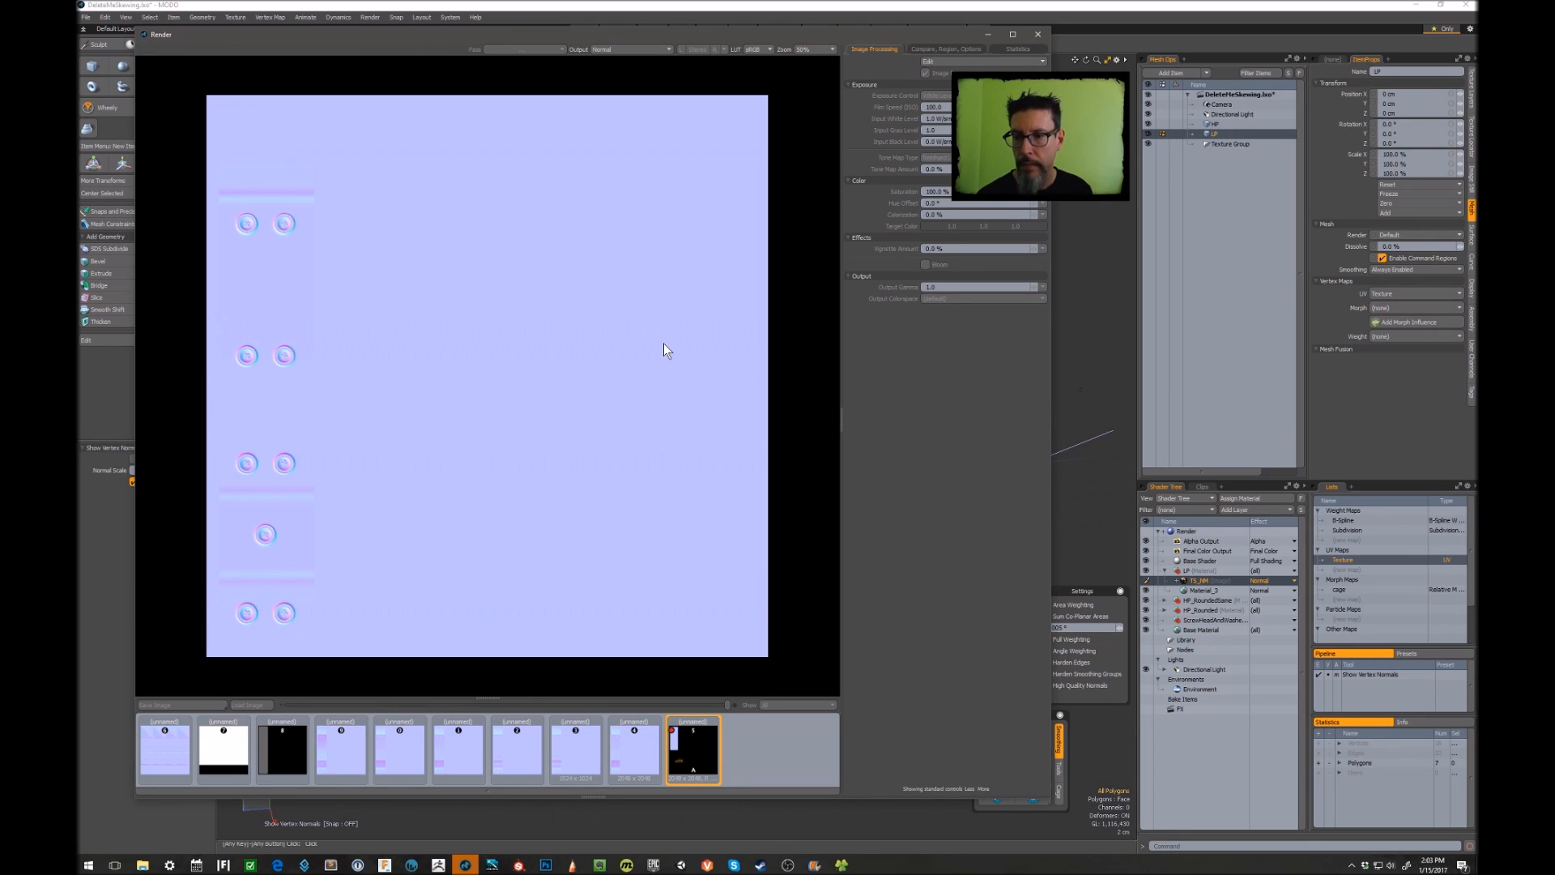
click(1036, 35)
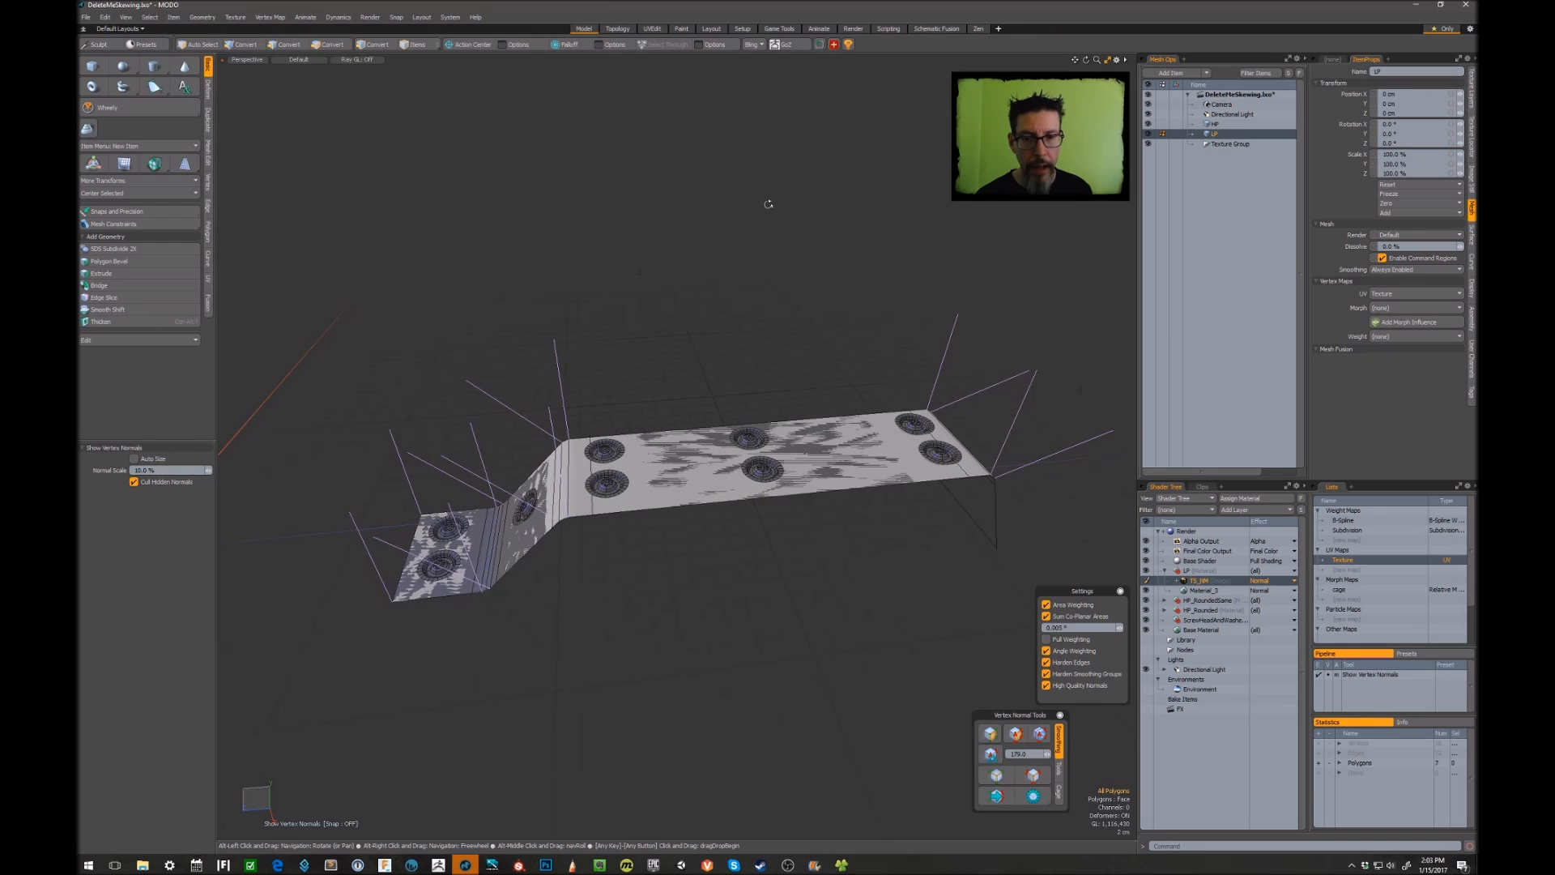
Examine the baked screw details near both ends of the beveled bracket's top face for skewing.
alt+drag(785, 480, 674, 438)
scroll(680, 559, up, 3)
scroll(757, 475, down, 3)
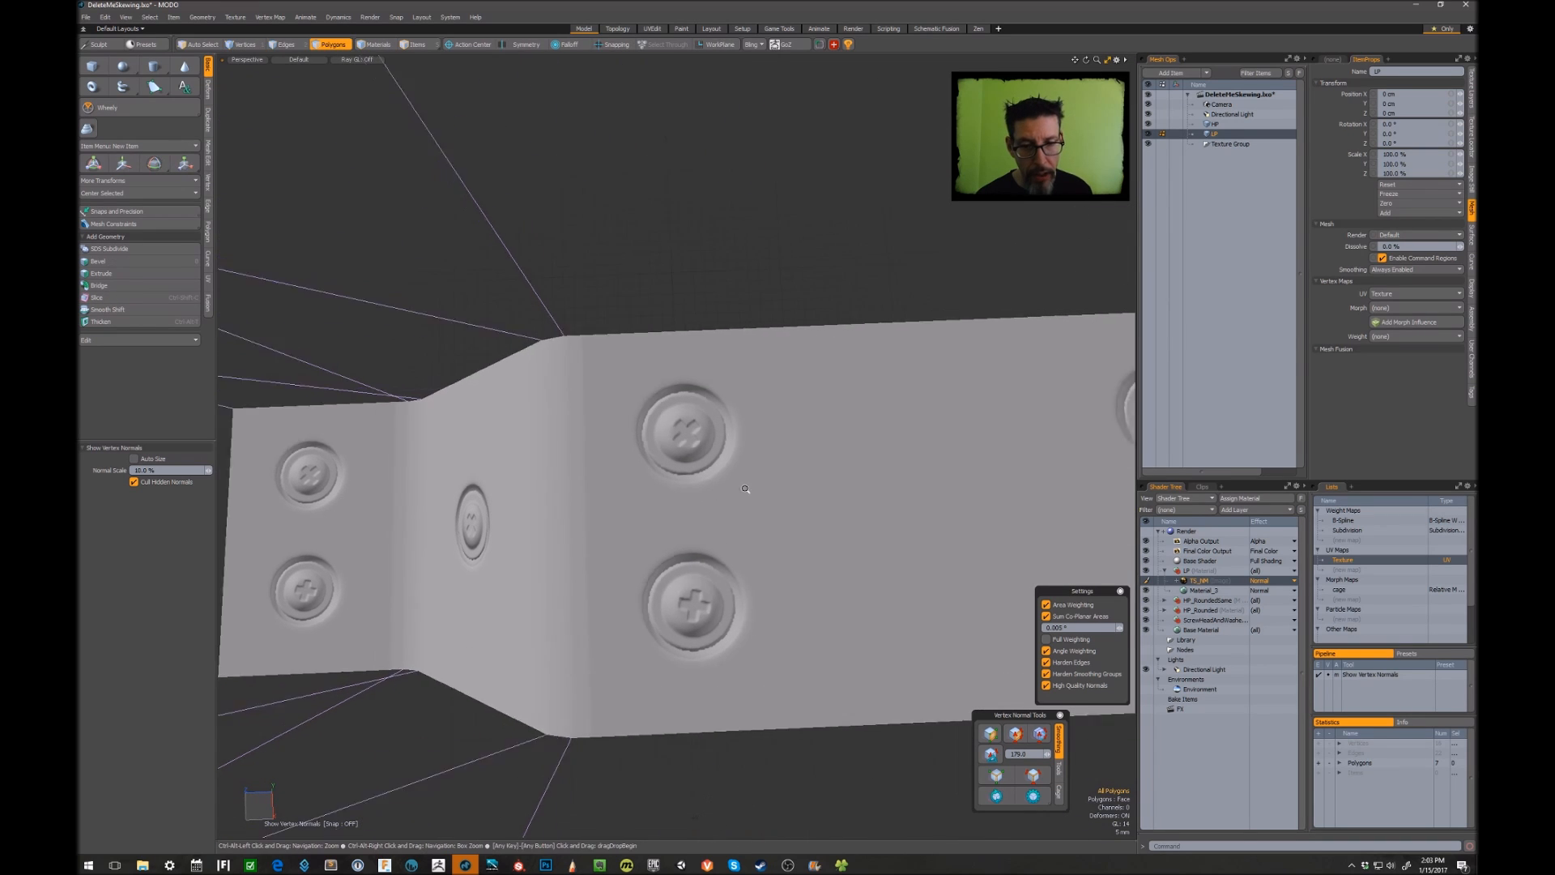
alt+shift+drag(1053, 412, 763, 460)
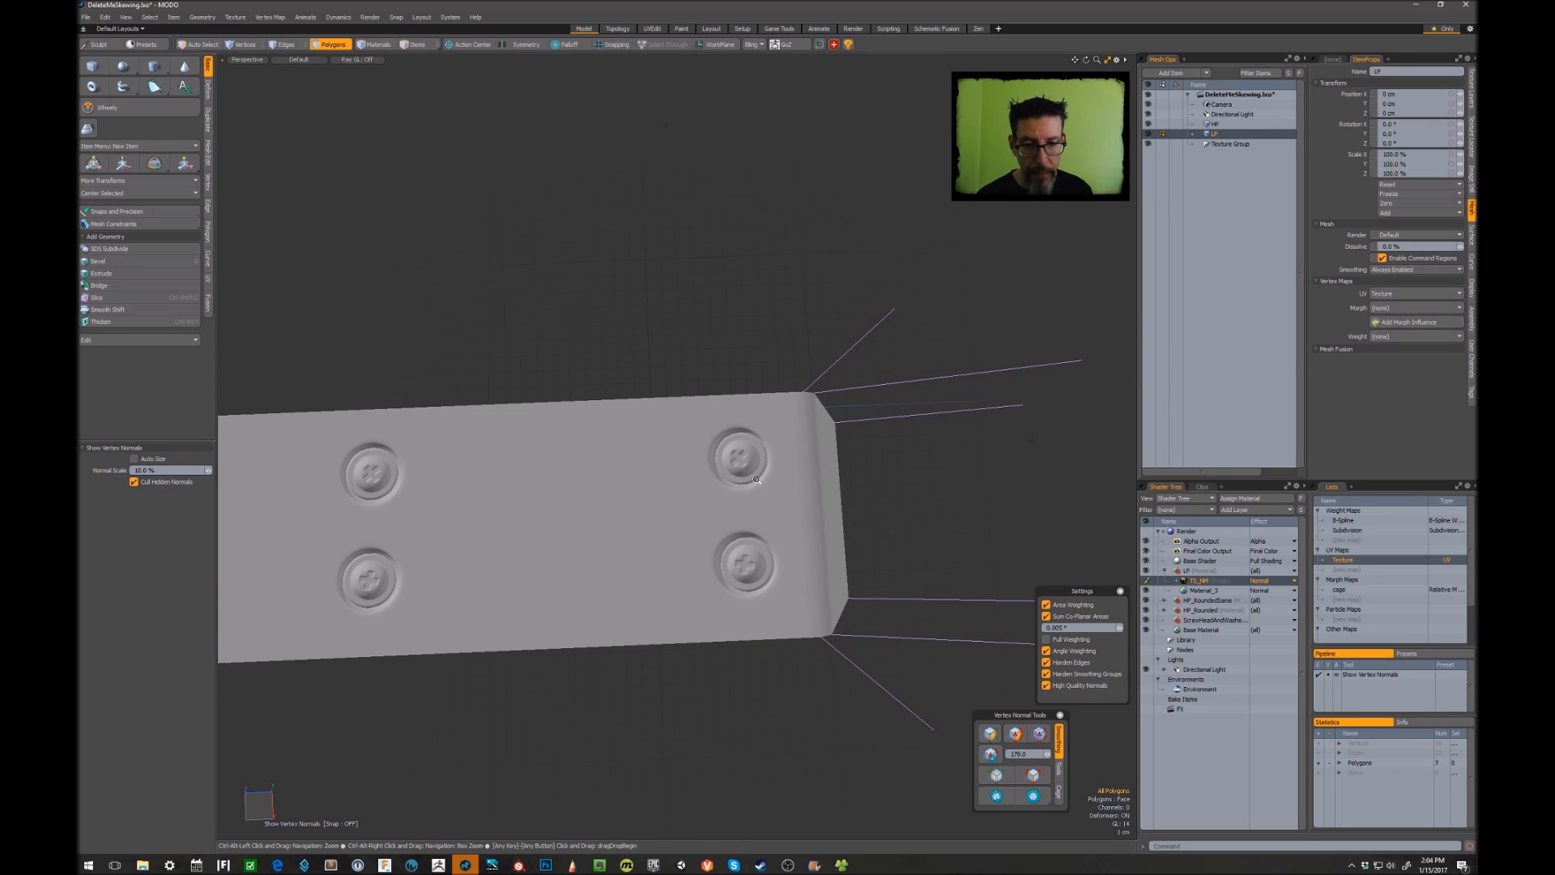
scroll(770, 458, up, 3)
scroll(782, 455, down, 2)
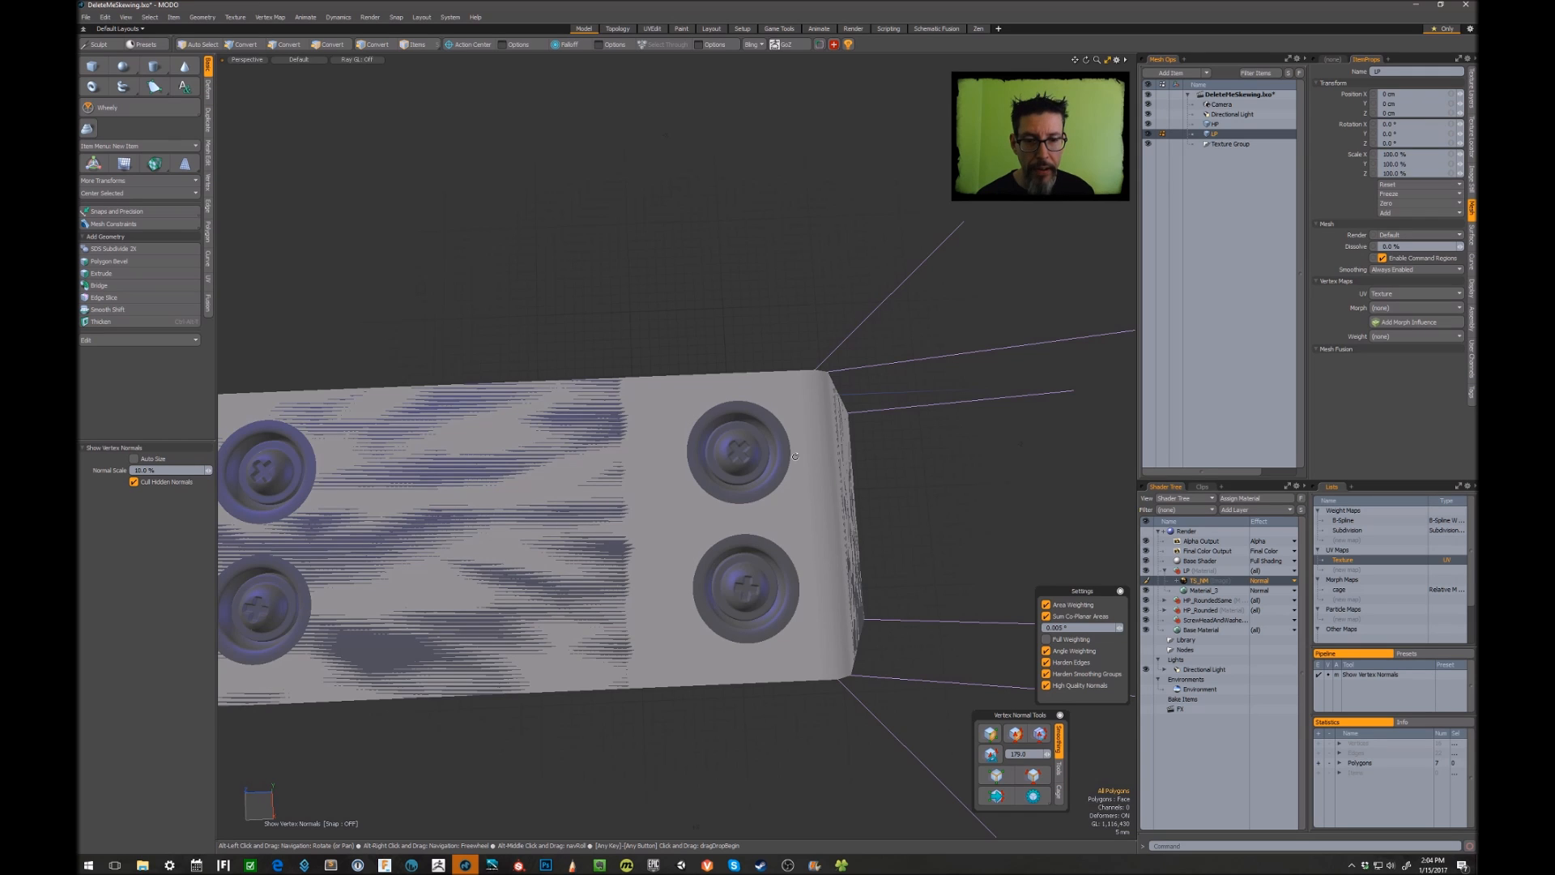
scroll(796, 456, down, 3)
mouse_move(795, 456)
alt+mouse_down()
mouse_move(710, 473)
mouse_move(701, 457)
alt+mouse_up()
alt+drag(790, 443, 834, 420)
mouse_move(834, 420)
ctrl+alt+mouse_down()
mouse_move(683, 450)
mouse_move(806, 423)
ctrl+alt+mouse_up()
key(3)
click(808, 422)
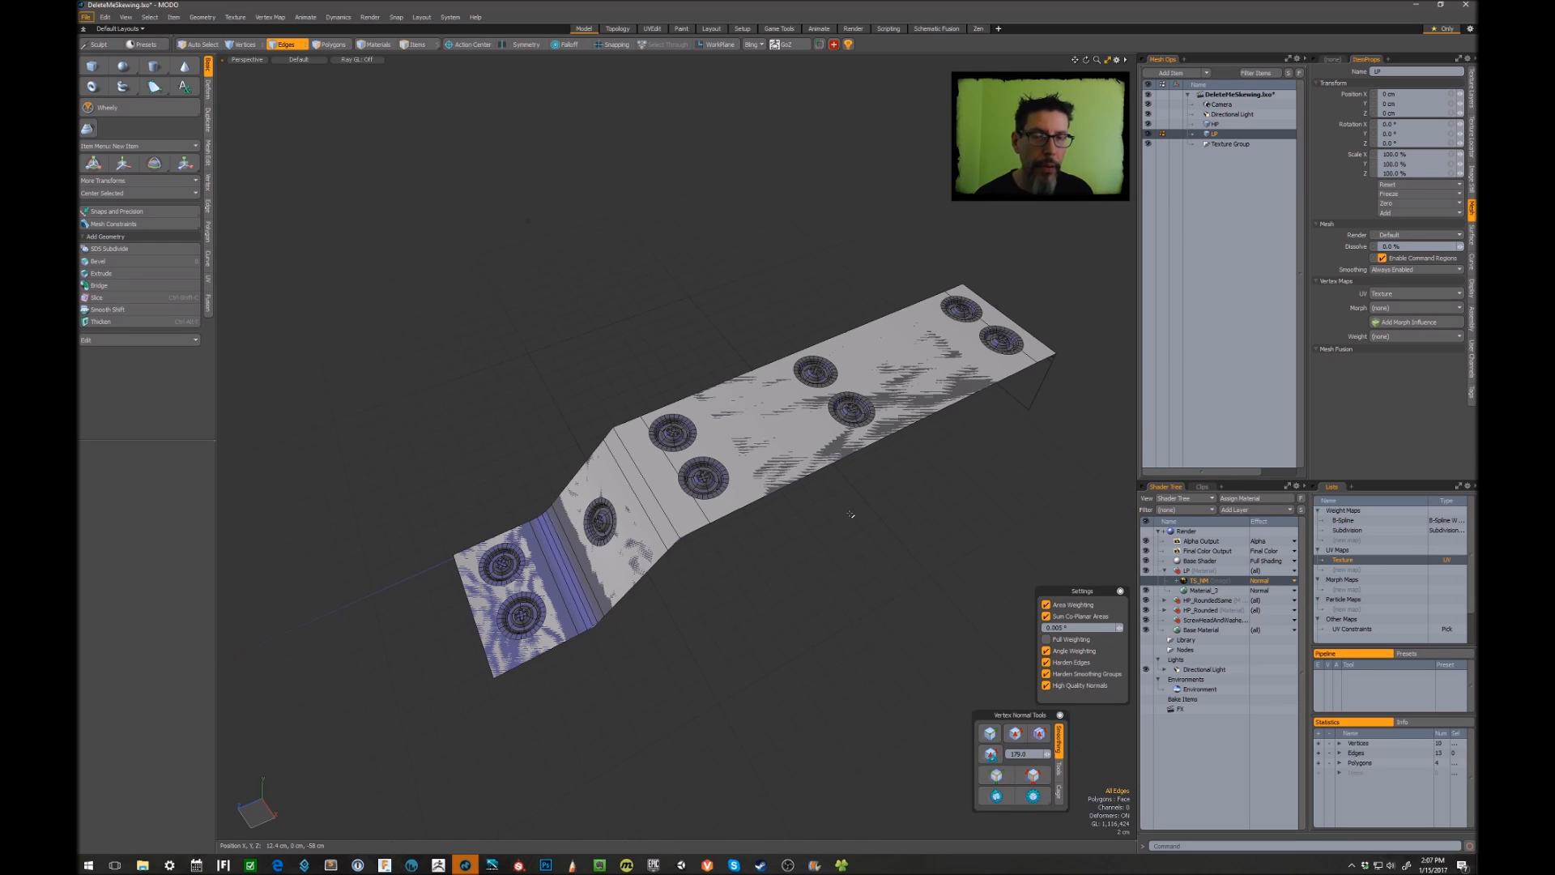
Add an edge loop across the long top face at about 10%, through the screw pair nearest the sloped section.
middle_drag(849, 512, 801, 504)
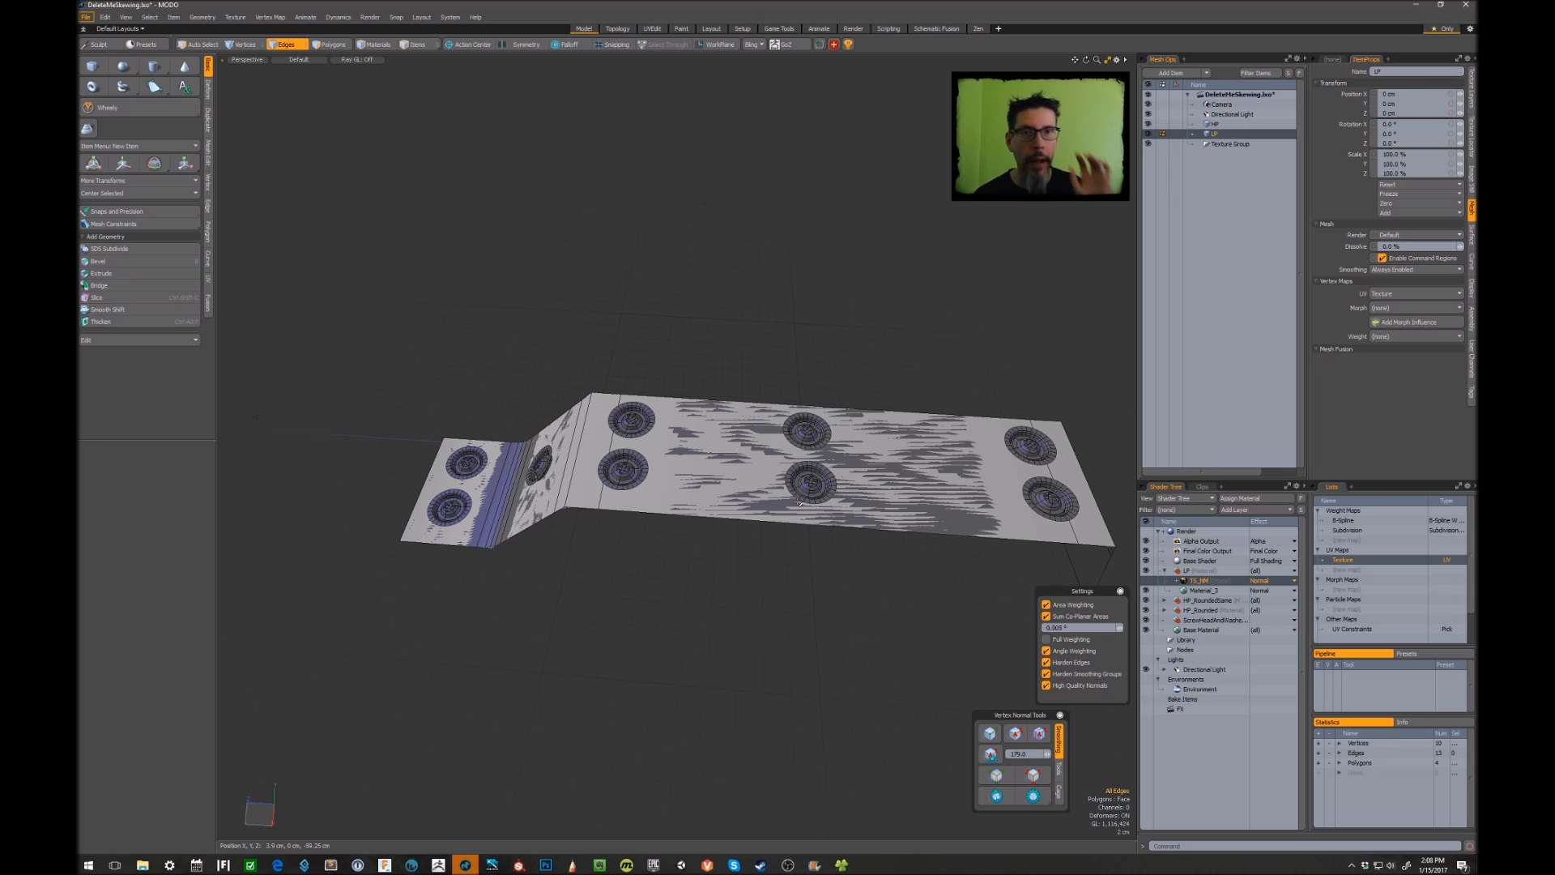
mouse_move(799, 503)
alt+mouse_down()
mouse_move(750, 498)
mouse_move(810, 492)
alt+mouse_up()
ctrl+alt+drag(696, 482, 773, 475)
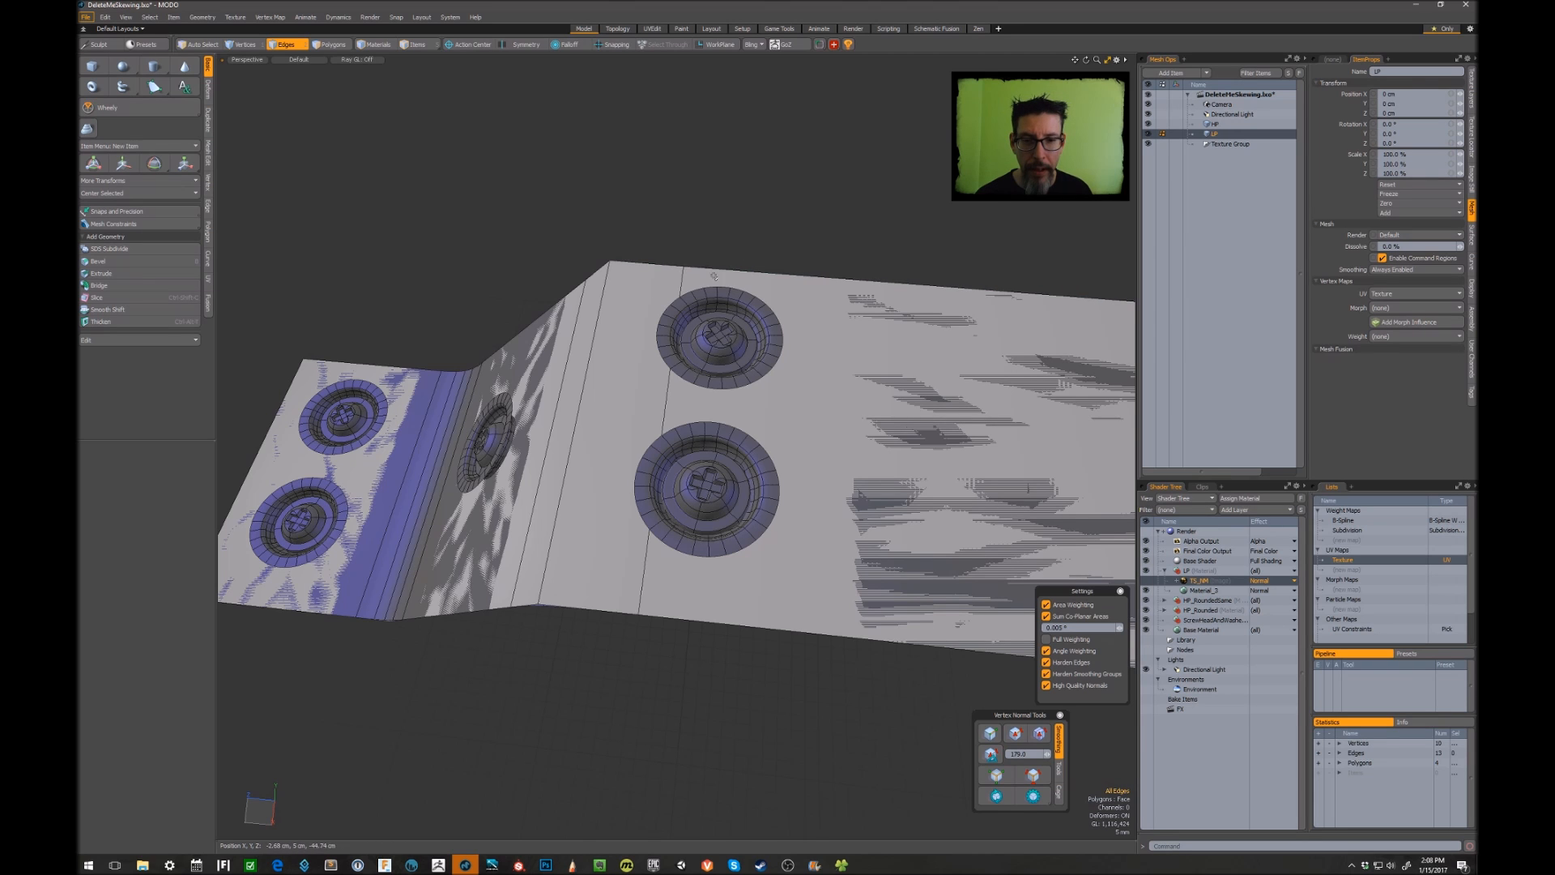
alt+drag(754, 277, 757, 354)
alt+drag(760, 501, 753, 534)
key(alt+c)
click(725, 629)
drag(726, 628, 729, 629)
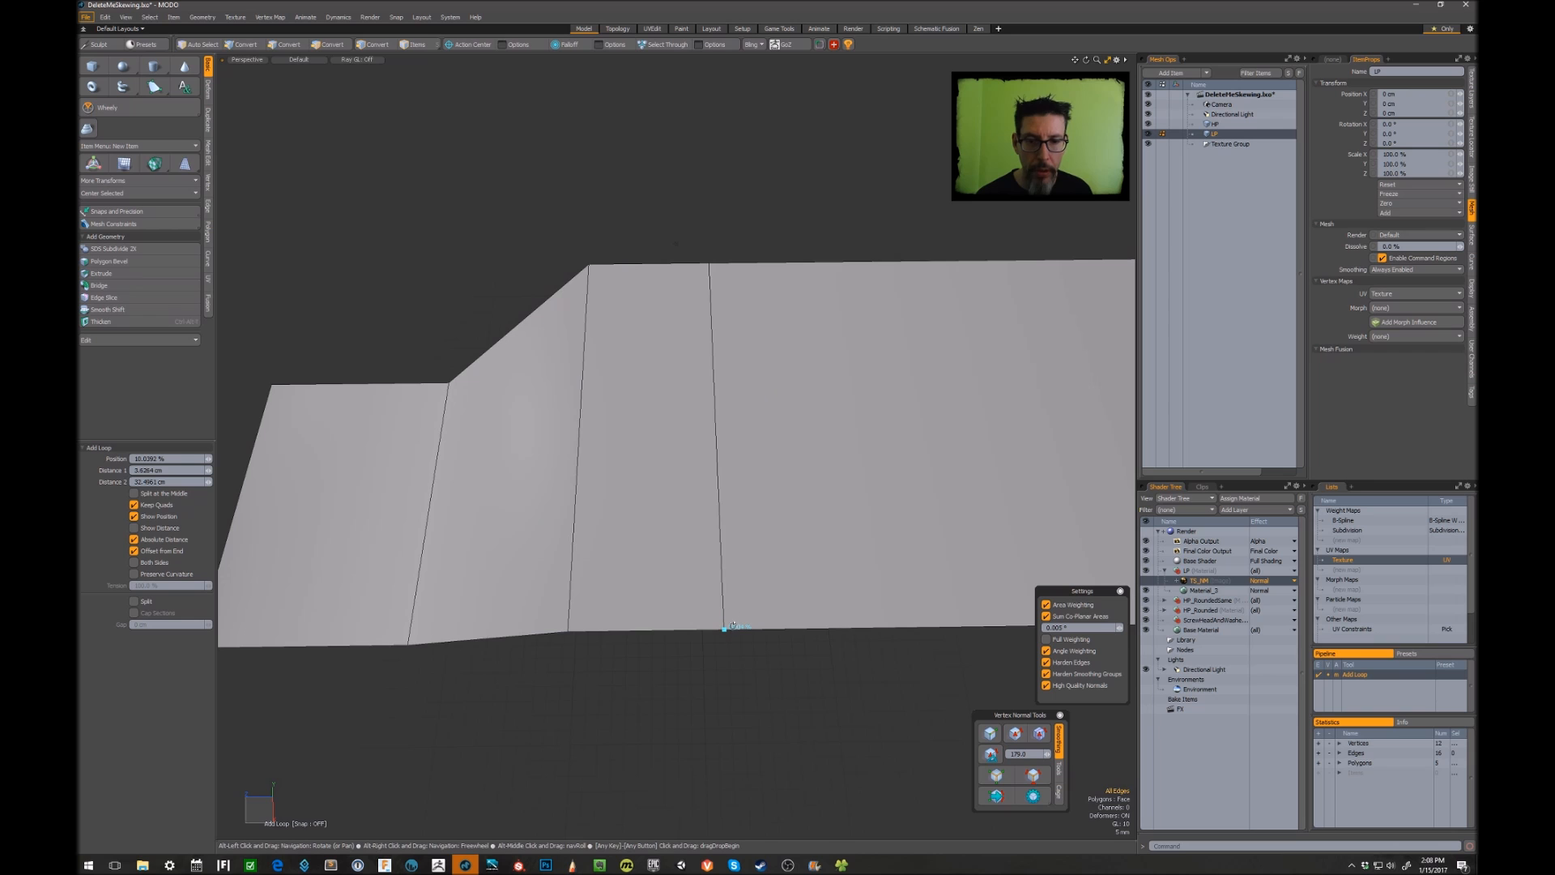
Add another edge loop at about 90% along the top face, through the screw pair nearest the end flange.
alt+drag(734, 475, 515, 362)
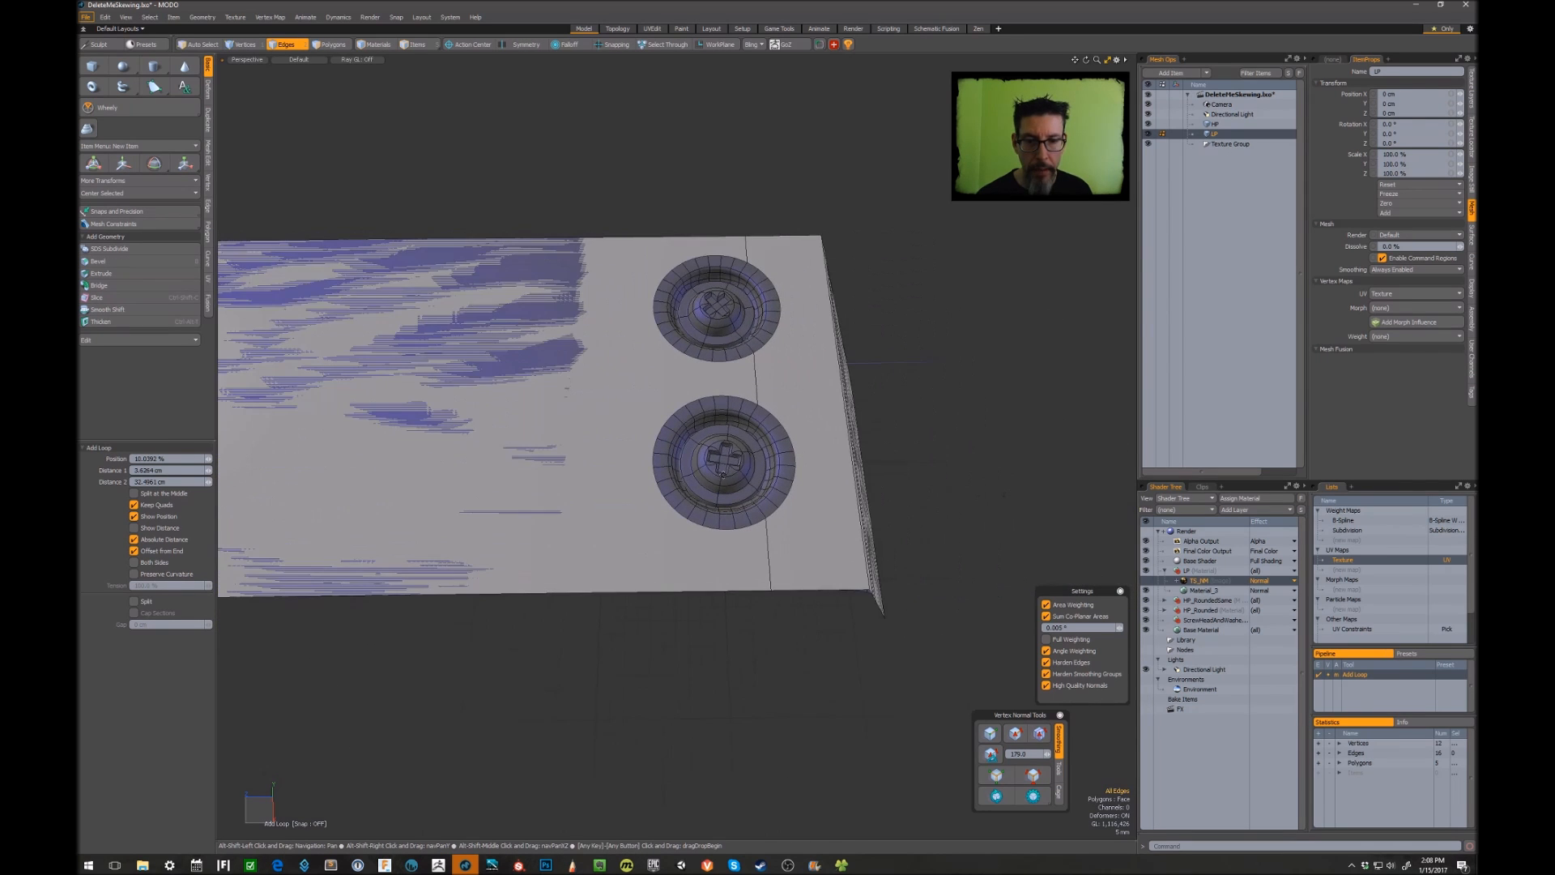
shift+click(726, 591)
drag(725, 591, 731, 591)
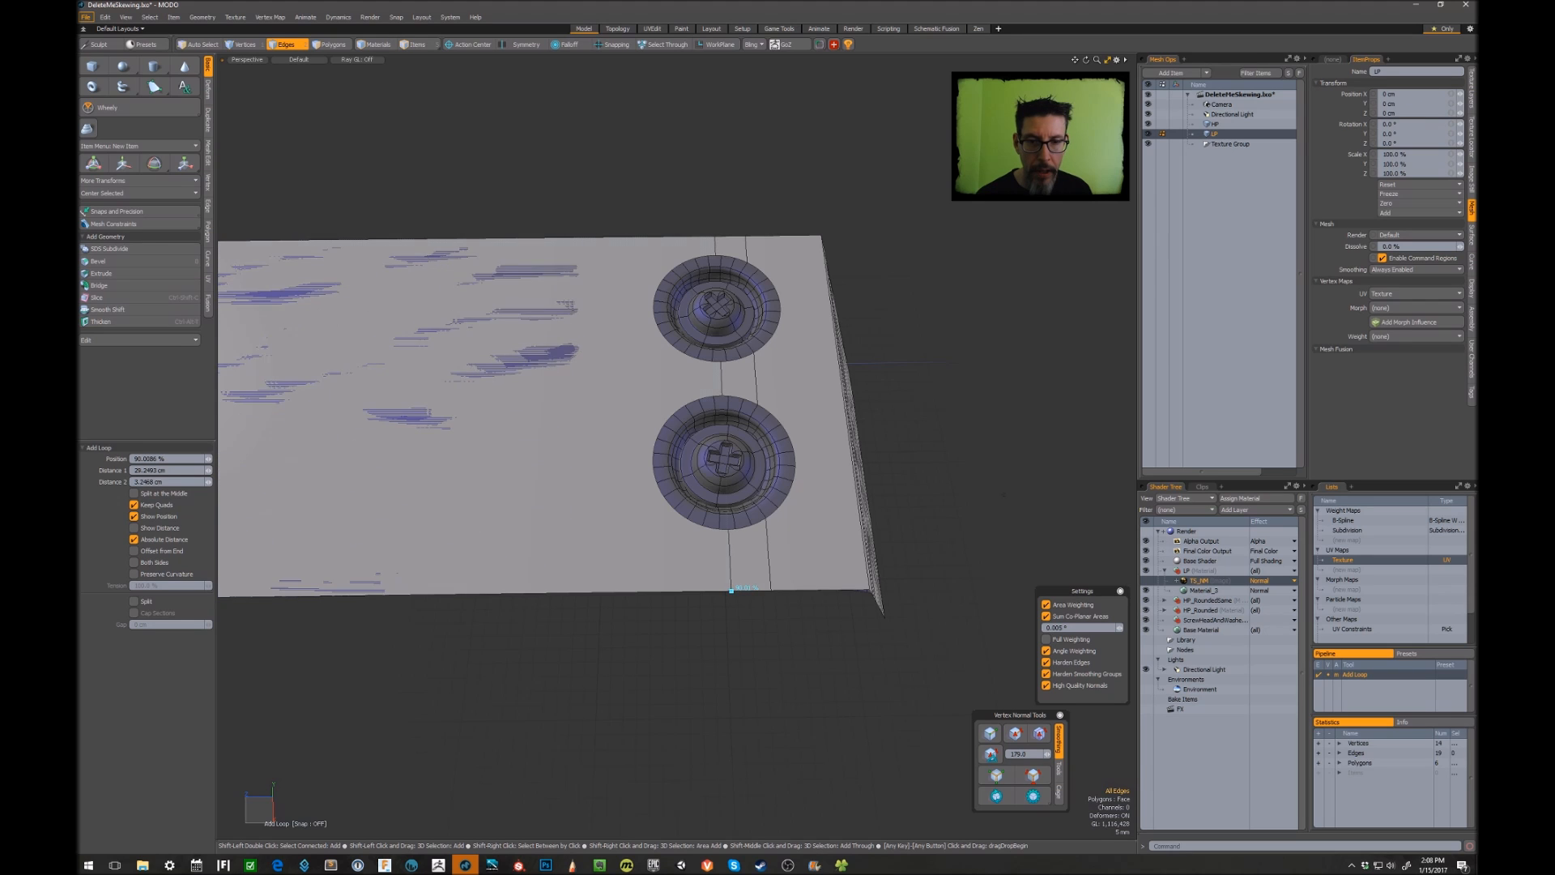
Place an edge loop about 52% along the sloped section, through its single screw.
scroll(557, 500, down, 4)
alt+drag(557, 500, 712, 482)
mouse_move(591, 460)
ctrl+alt+mouse_down()
mouse_move(769, 441)
mouse_move(853, 409)
mouse_move(810, 465)
ctrl+alt+mouse_up()
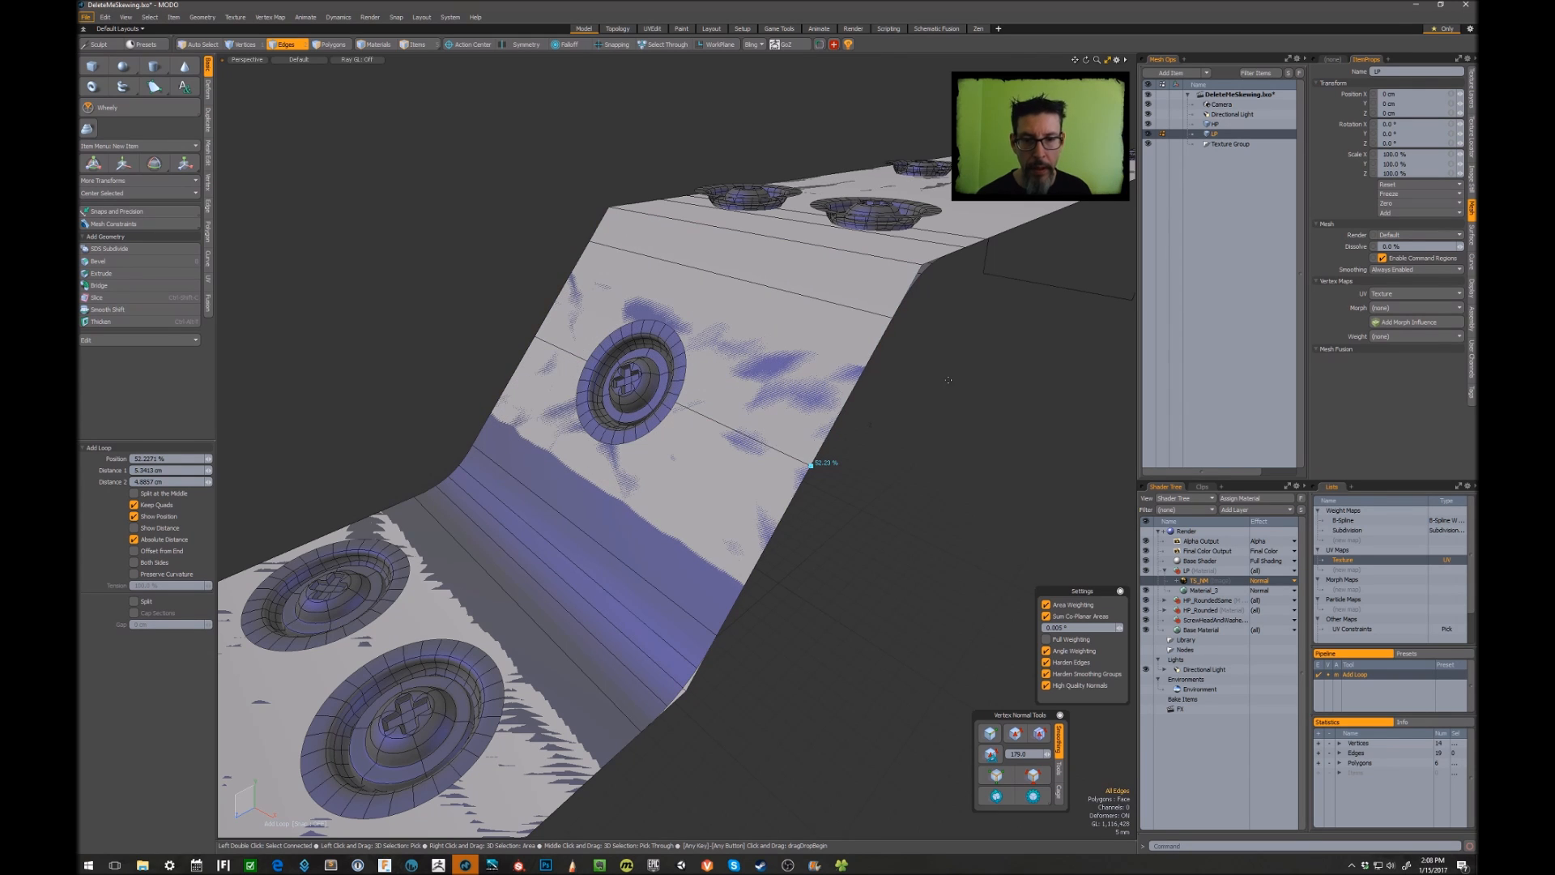
key(space)
Select all polygons of the low-poly bracket.
alt+drag(949, 380, 767, 391)
alt+drag(758, 339, 760, 397)
alt+drag(911, 380, 834, 411)
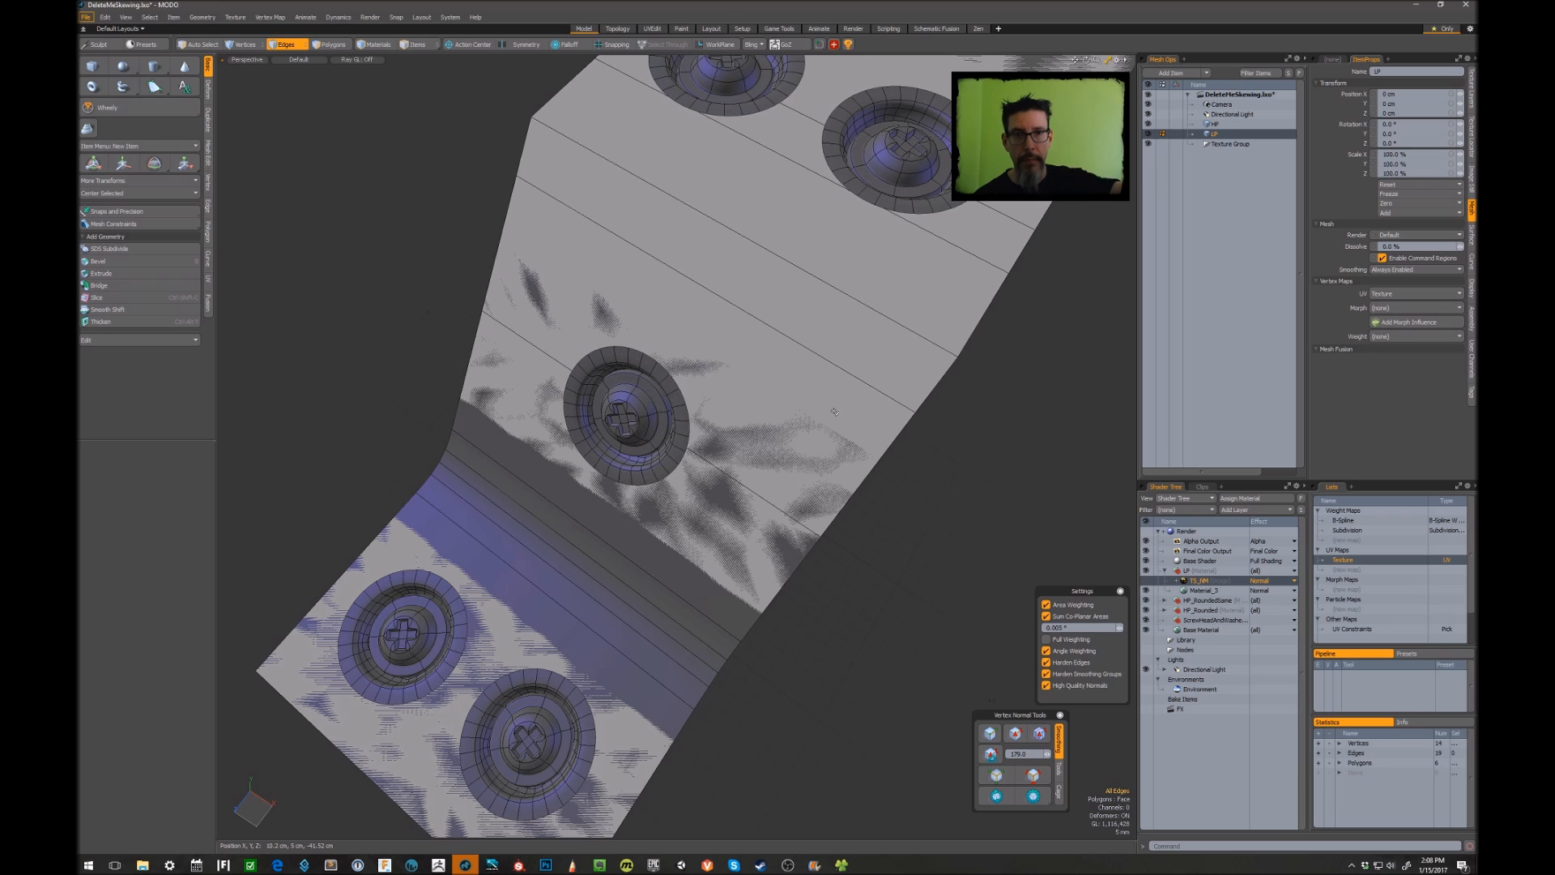
alt+drag(834, 411, 812, 375)
ctrl+alt+drag(846, 319, 720, 365)
mouse_move(721, 365)
alt+shift+mouse_down()
mouse_move(743, 380)
mouse_move(750, 333)
alt+shift+mouse_up()
key(3)
double_click(898, 369)
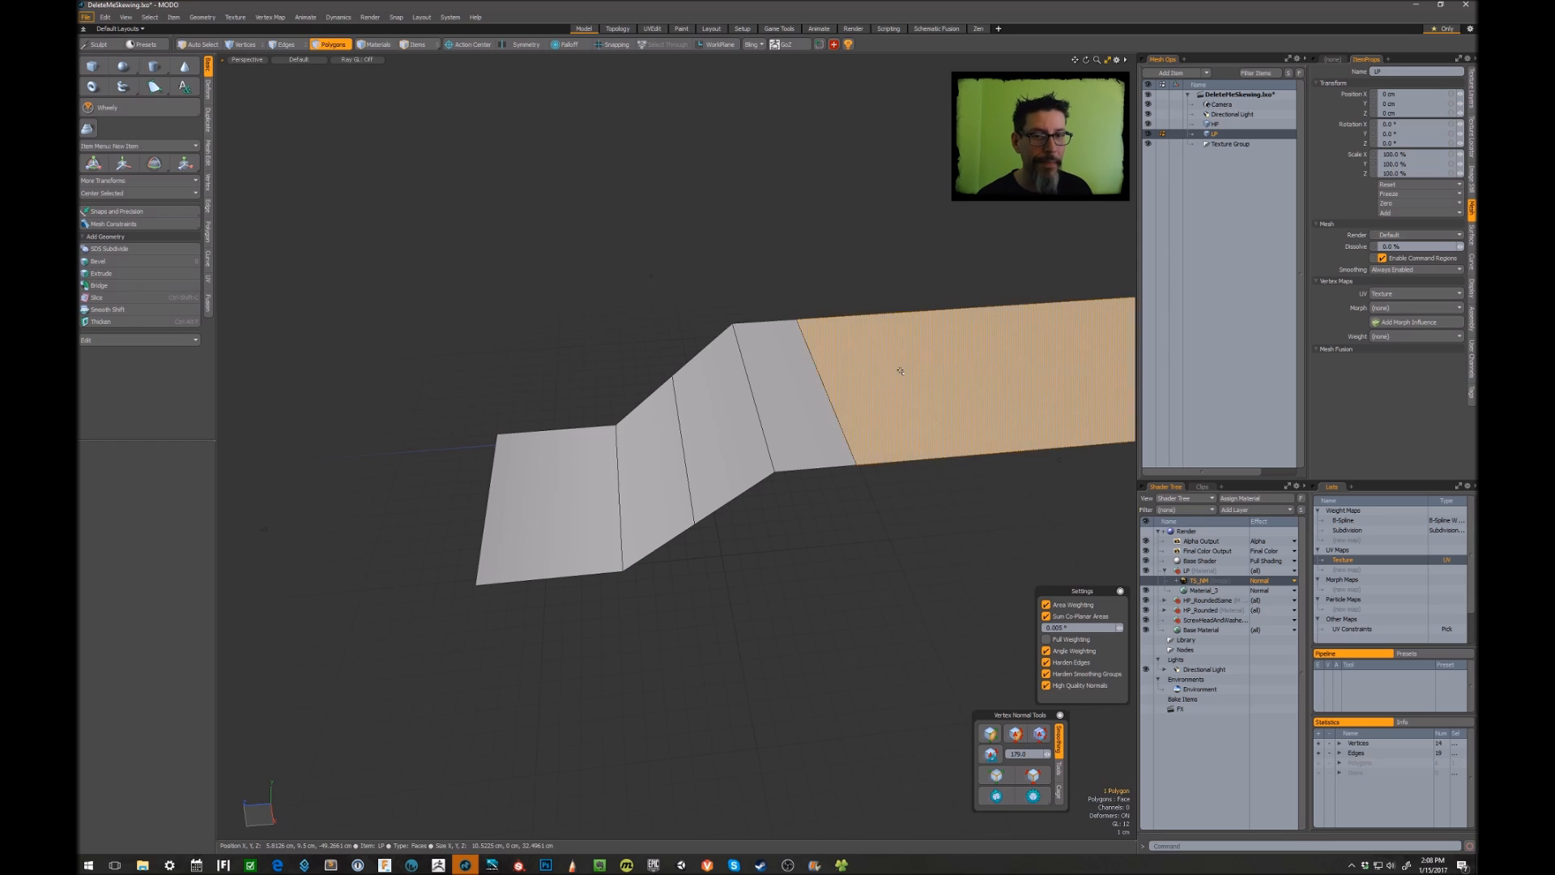
alt+shift+drag(918, 361, 877, 380)
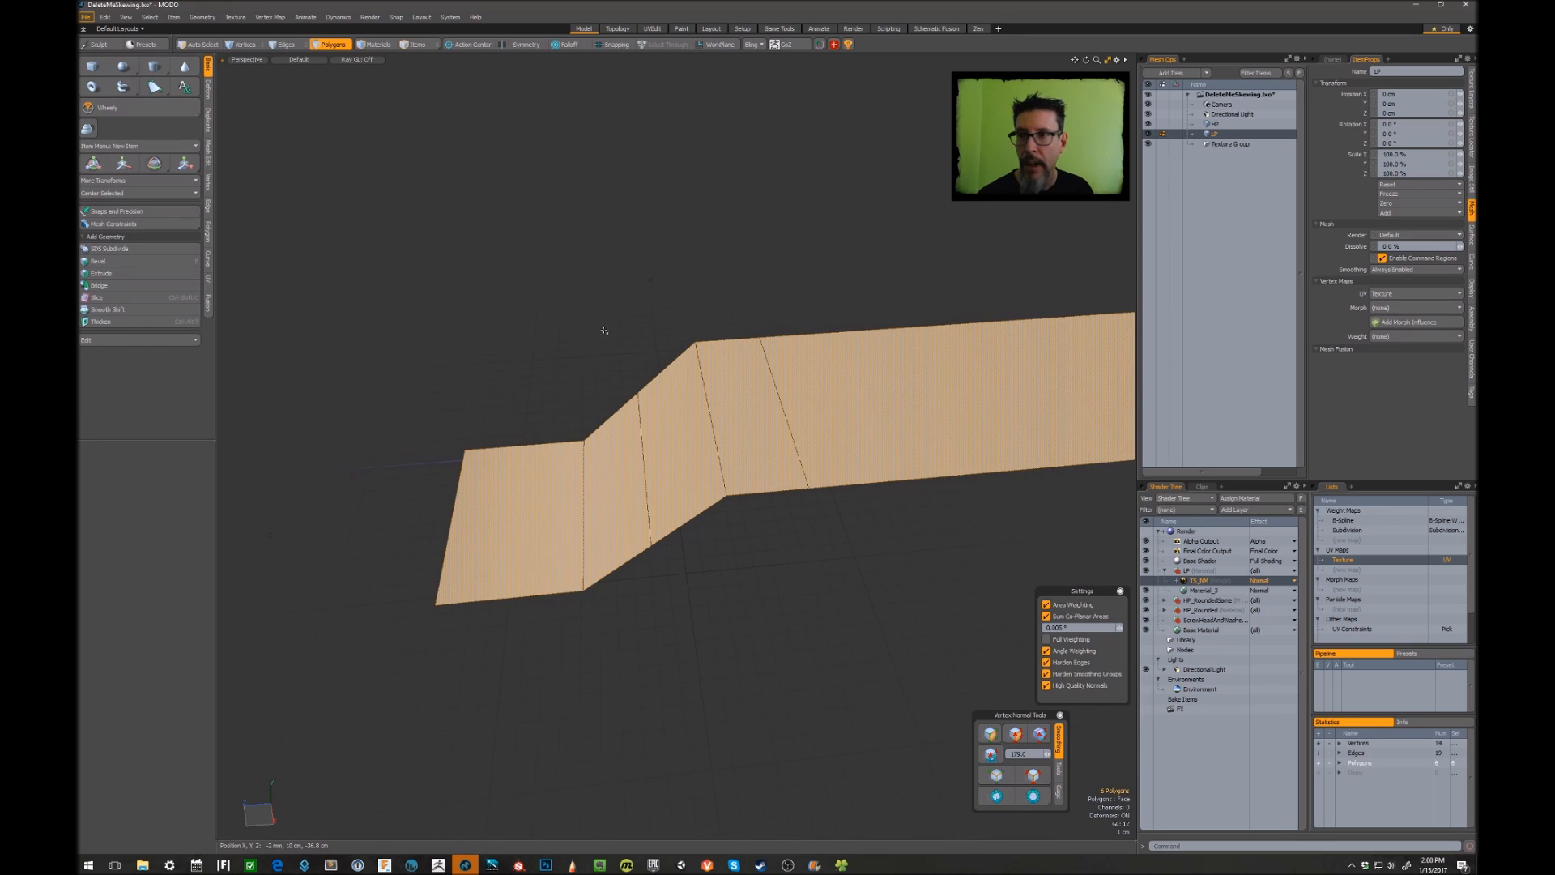
Show the vertex normals of the selected polygons and examine them at the bends and new edge loops.
click(148, 17)
click(164, 143)
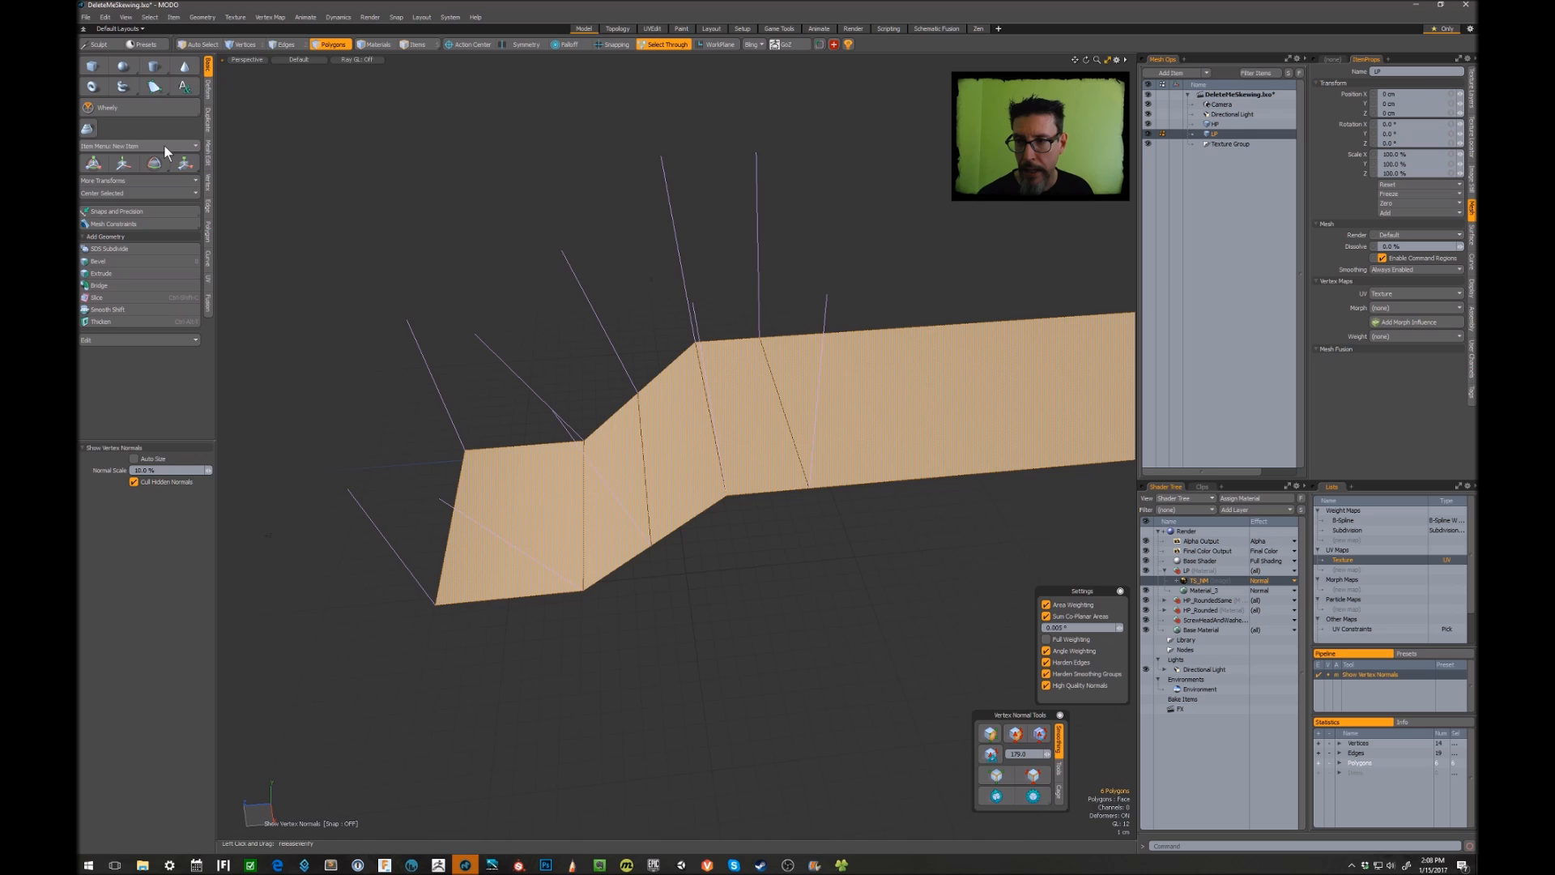
alt+drag(711, 313, 758, 267)
alt+shift+drag(1053, 575, 974, 584)
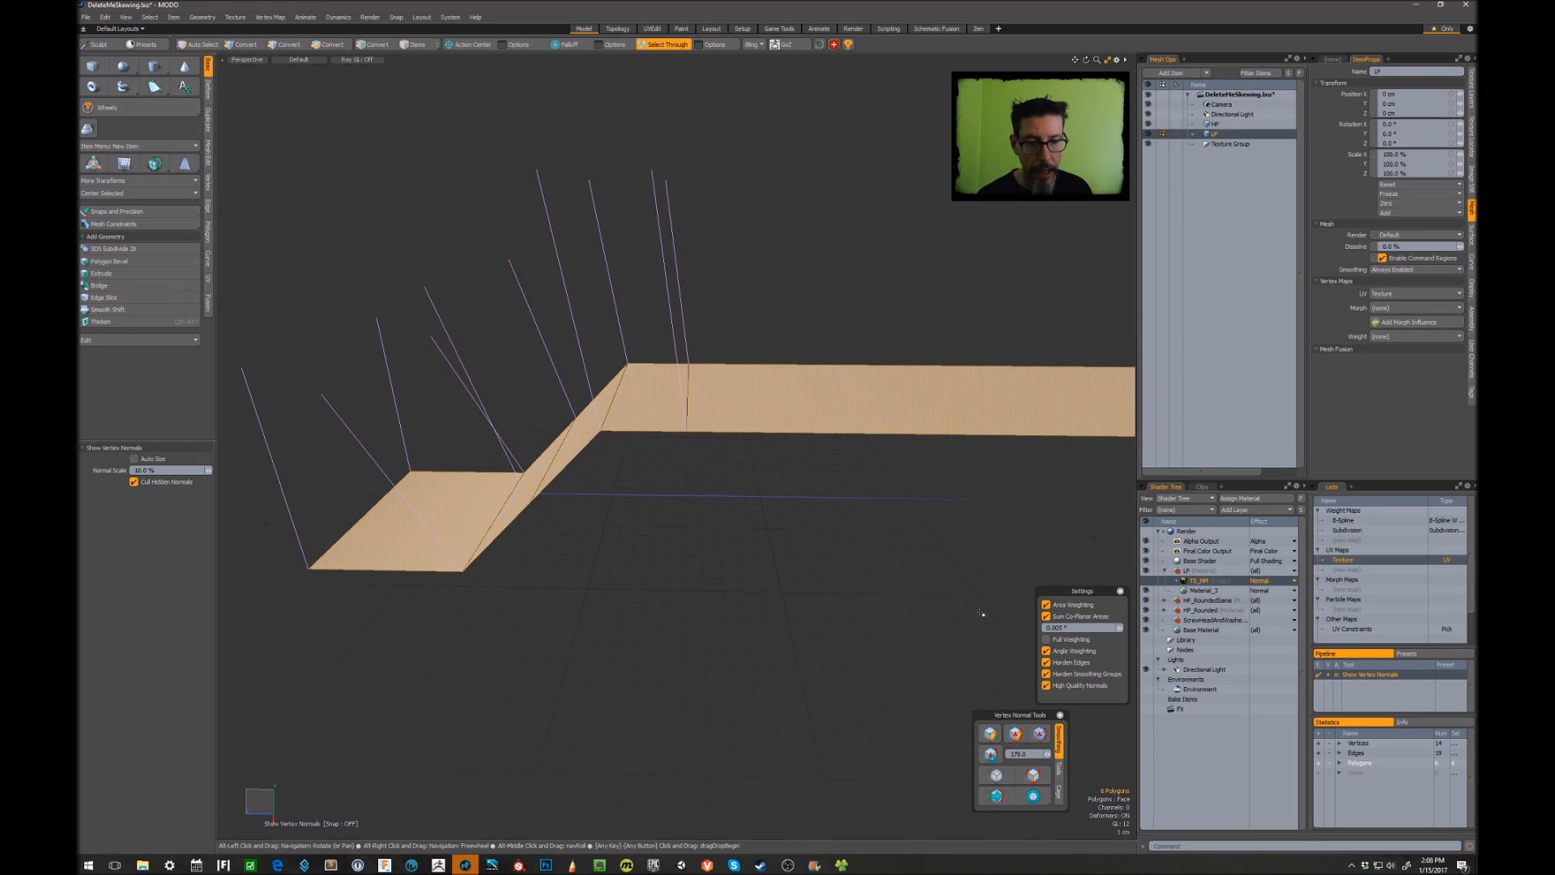
Add an edge loop across the long flat section, through the screw pair beside the end flange.
click(995, 796)
alt+shift+drag(1005, 306, 534, 377)
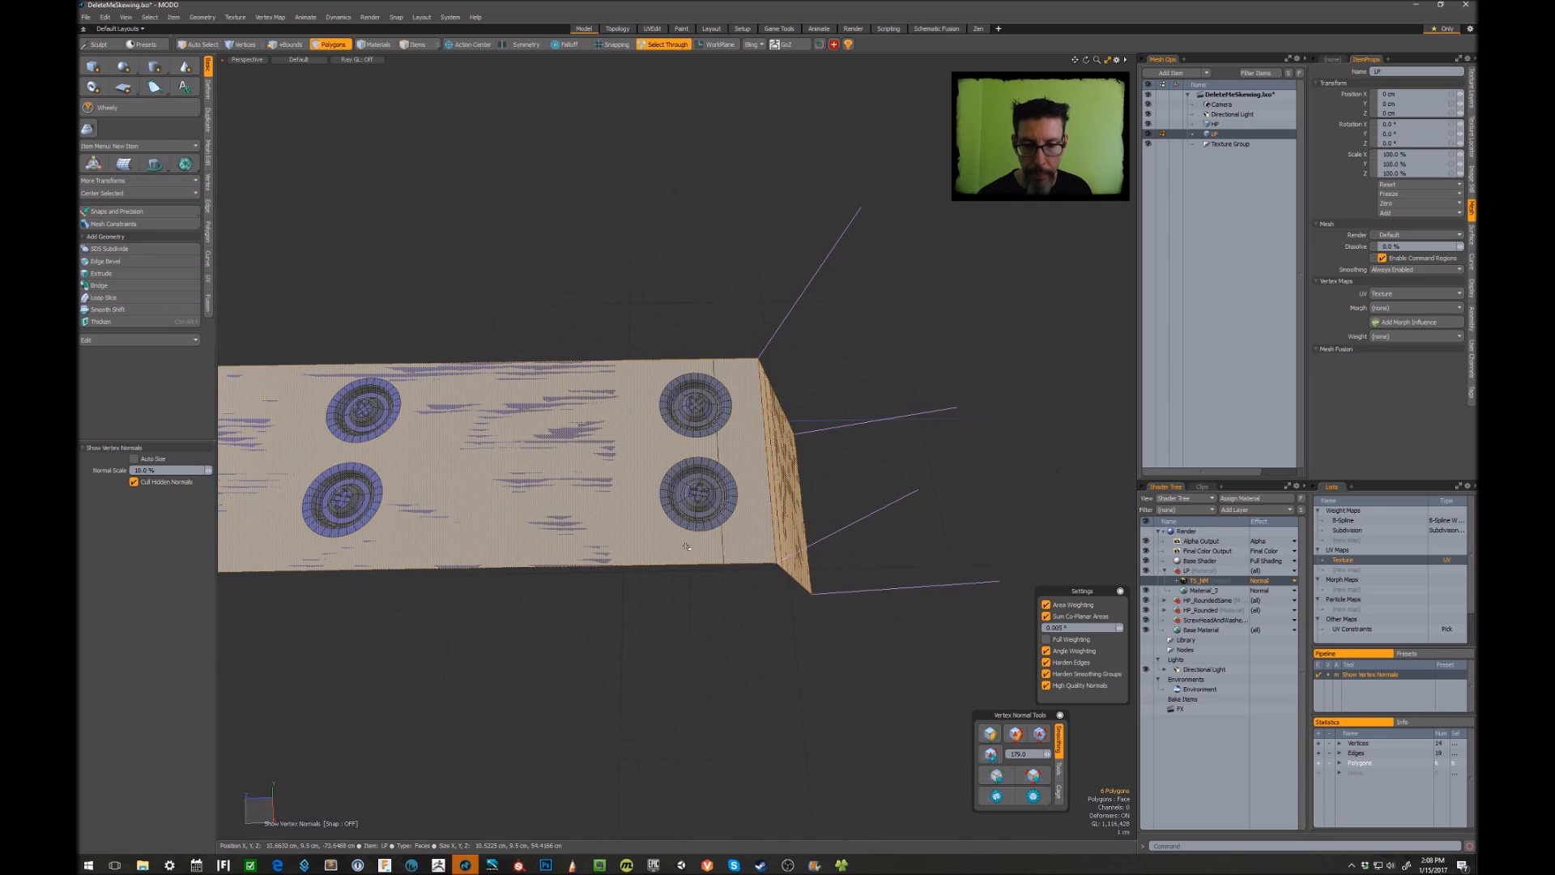
key(alt+l)
click(701, 563)
key(space)
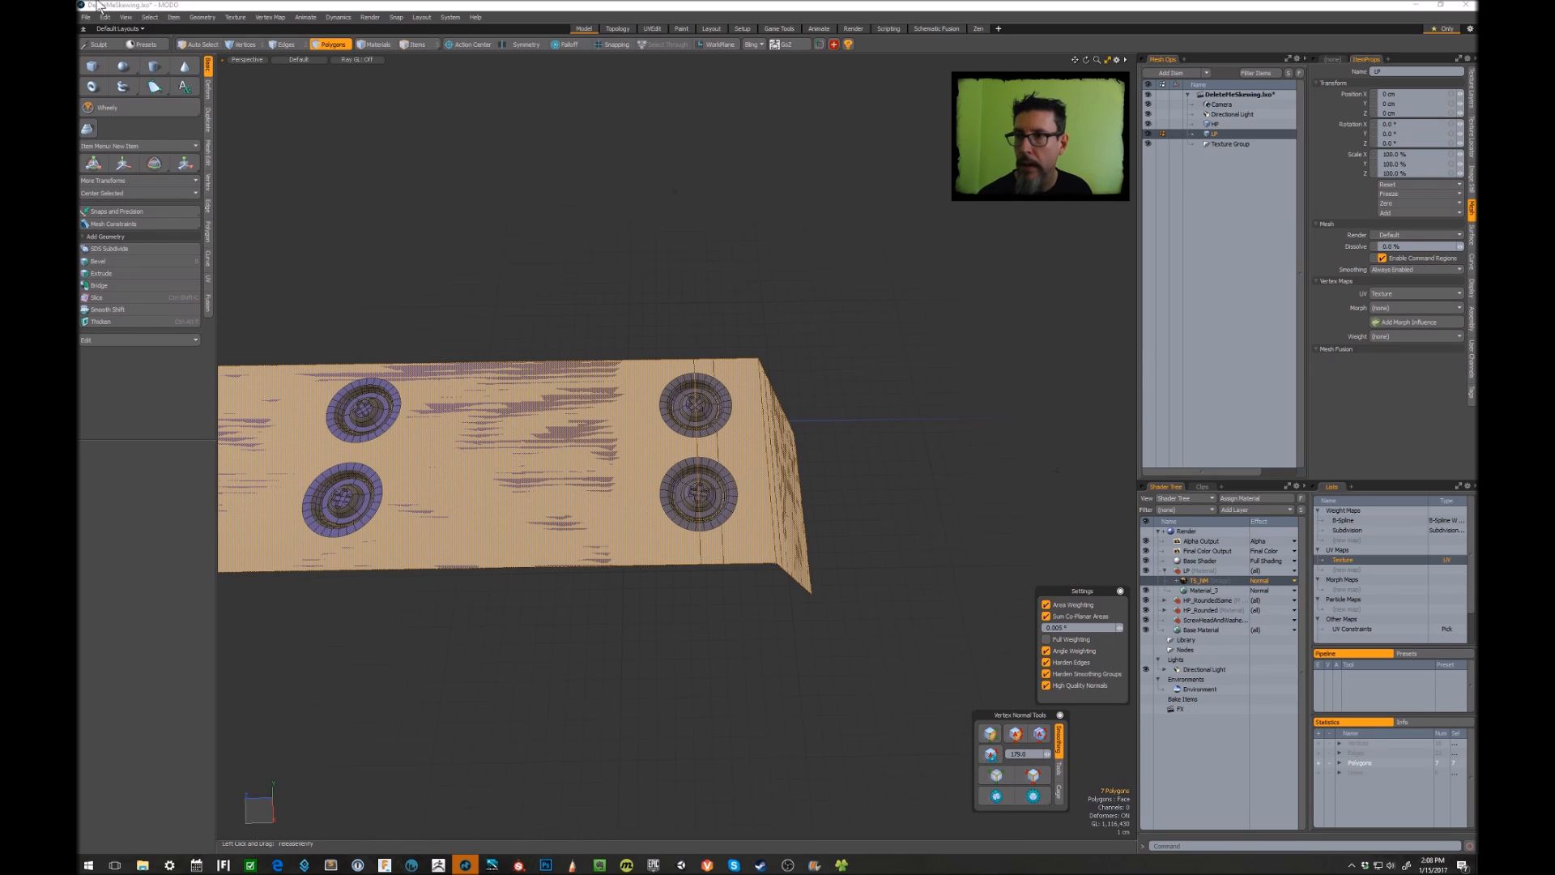
Show the vertex normals and examine their direction at the bends and at the edge loops through the screws.
click(126, 17)
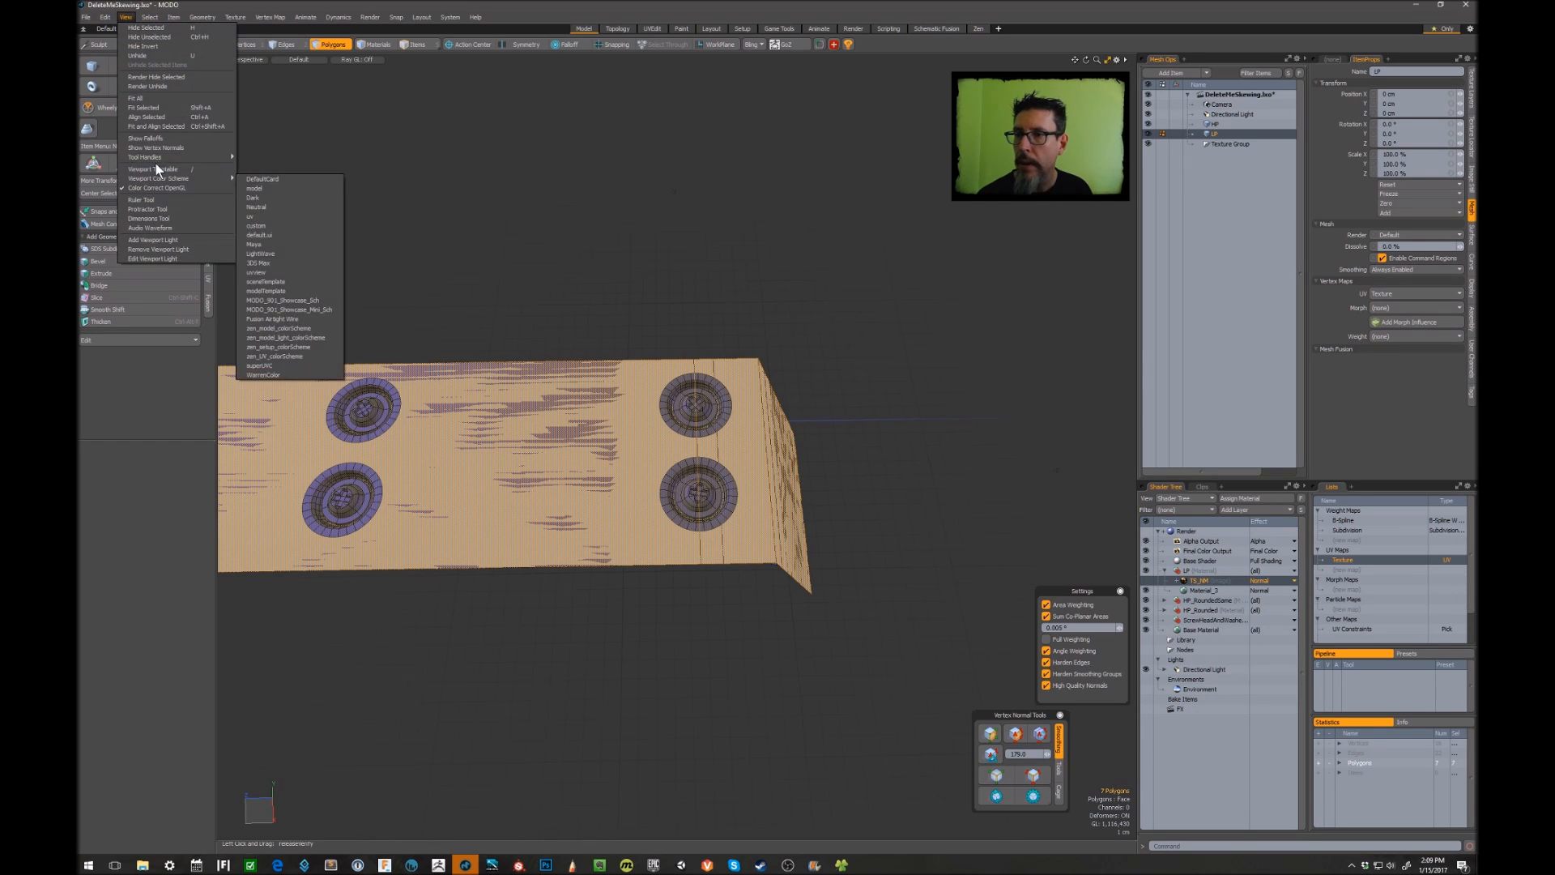
click(158, 148)
alt+drag(519, 486, 566, 567)
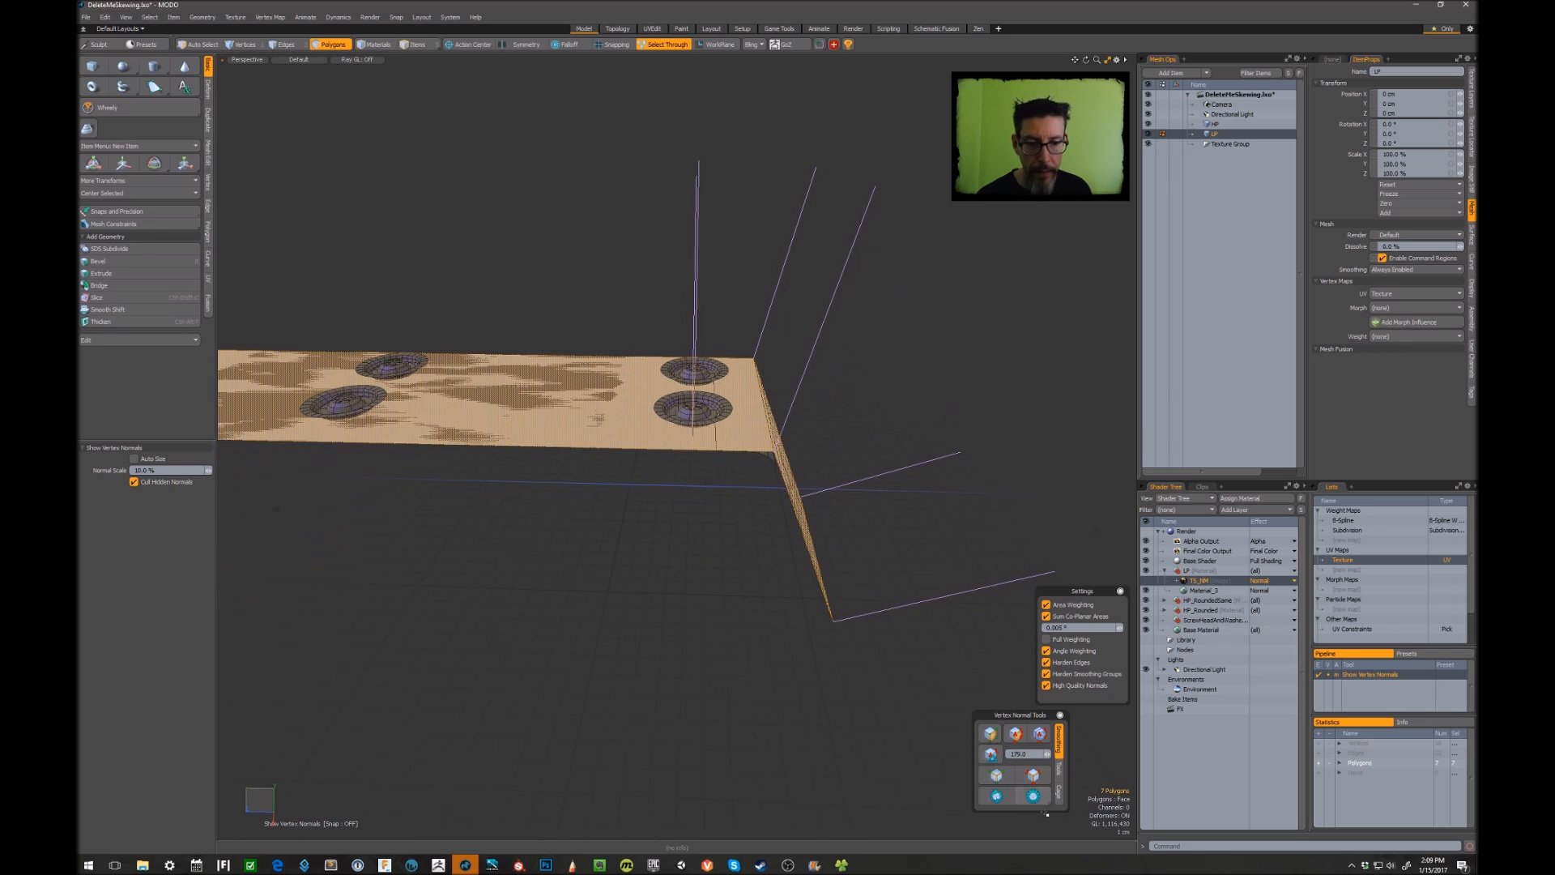
alt+drag(854, 413, 878, 302)
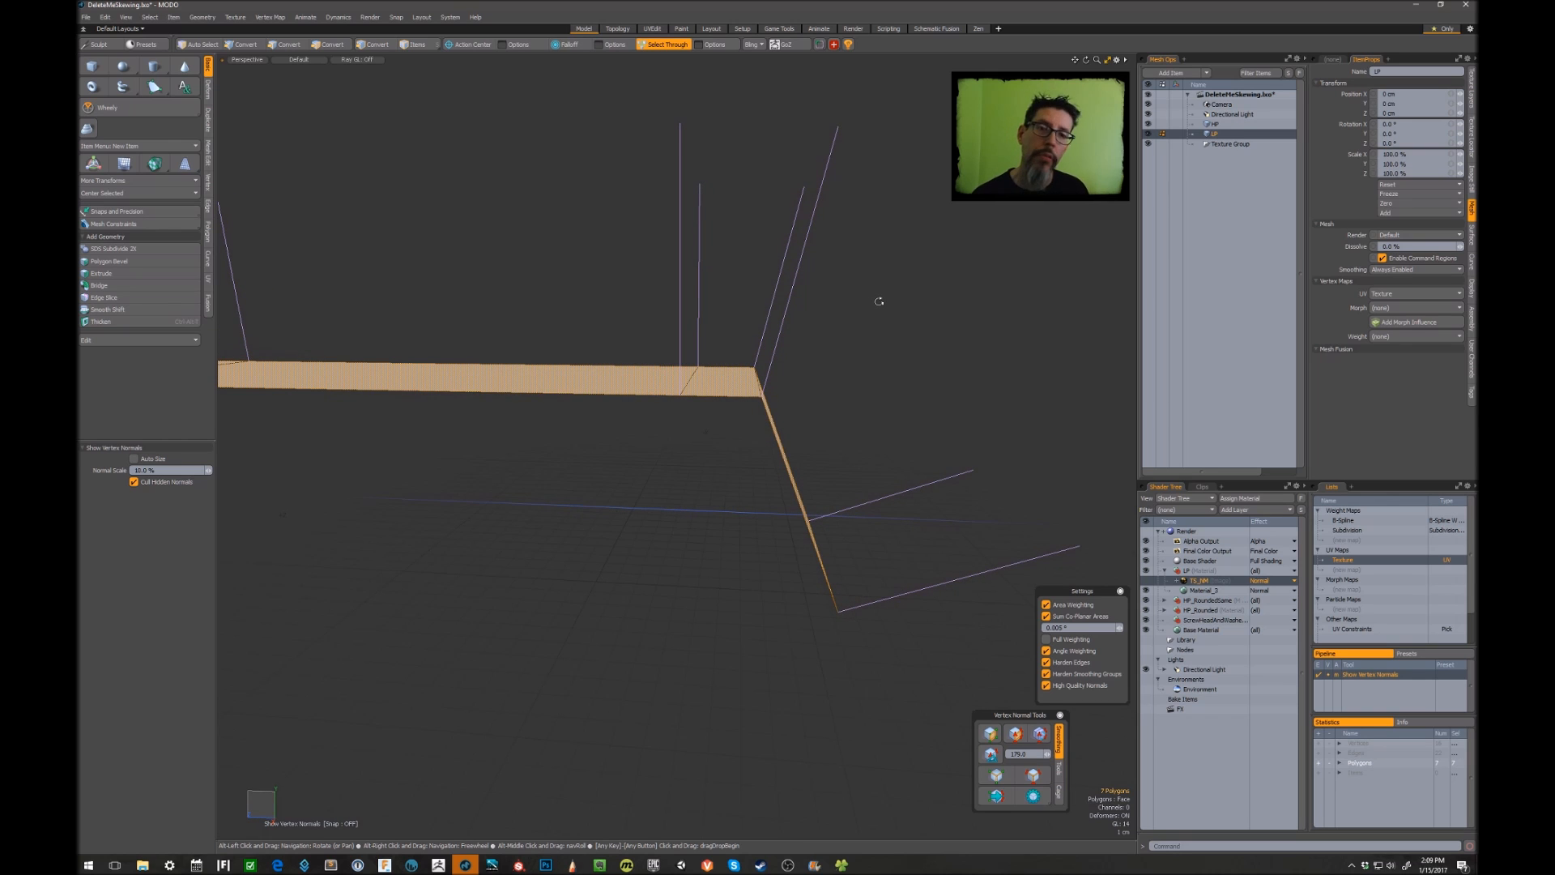
alt+shift+drag(879, 302, 795, 284)
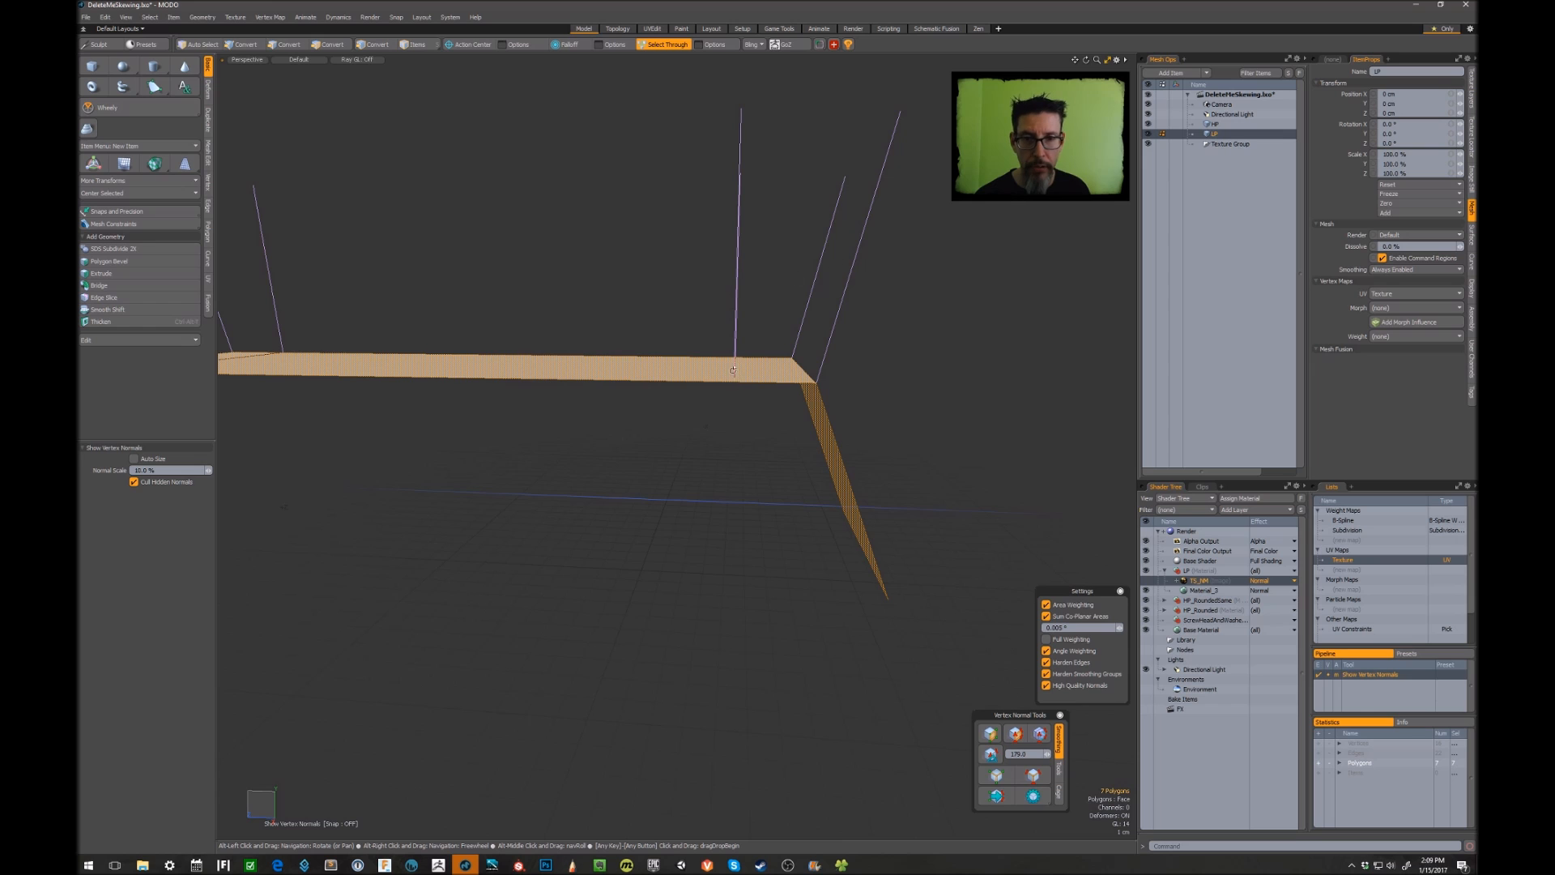
alt+drag(745, 102, 617, 226)
alt+drag(657, 305, 698, 260)
alt+drag(653, 339, 751, 273)
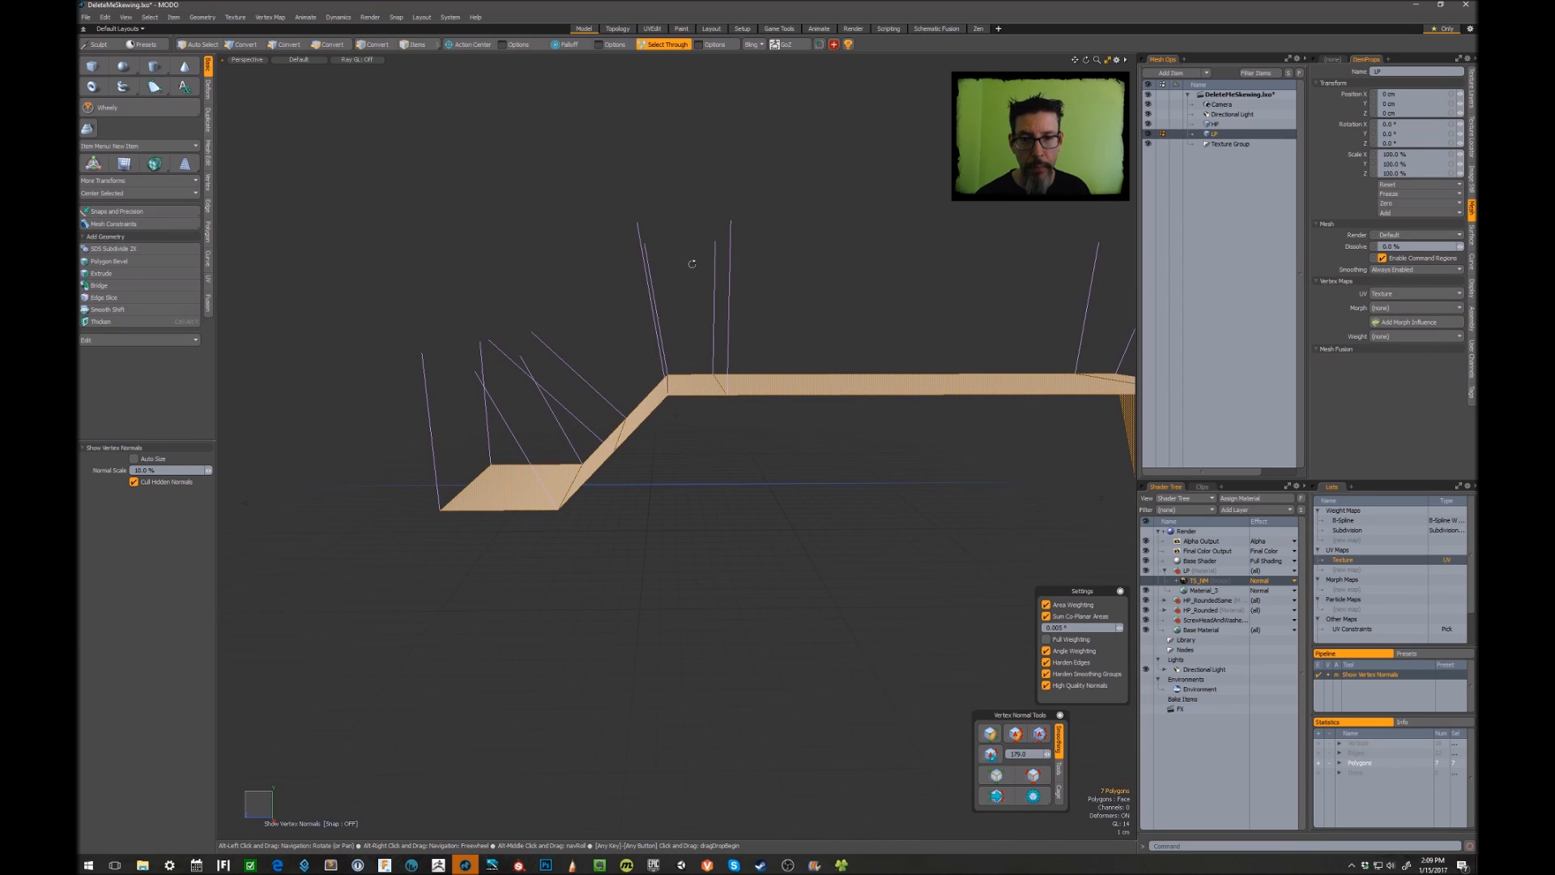
alt+drag(652, 274, 746, 264)
alt+drag(666, 364, 777, 303)
click(801, 302)
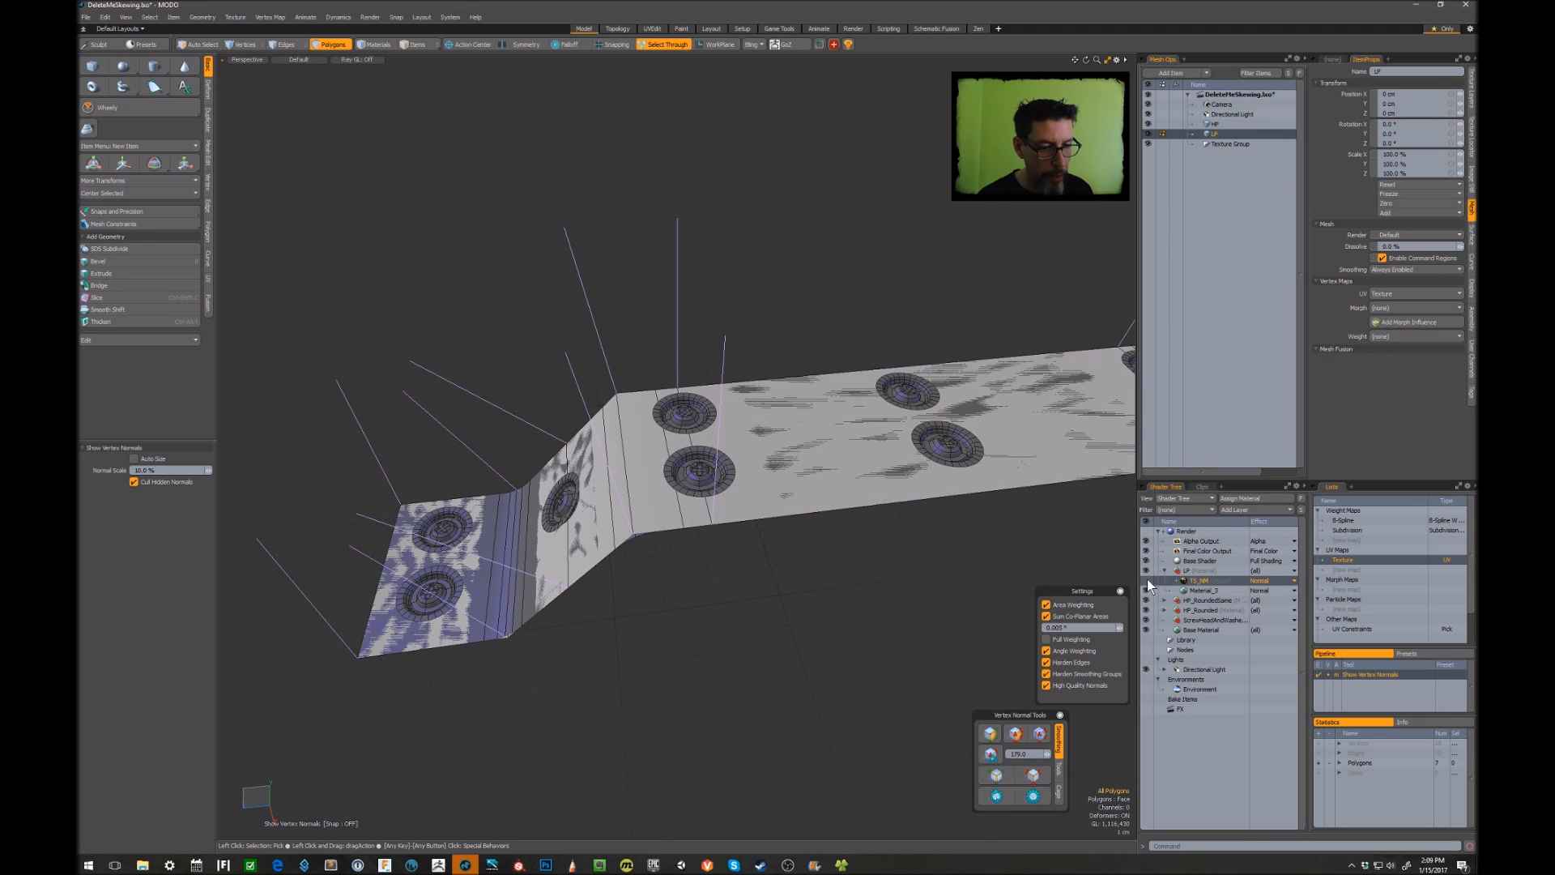
Create a relative morph map named cage and push the low-poly polygons outward about 7.4 mm in it.
click(1350, 589)
text(cage)
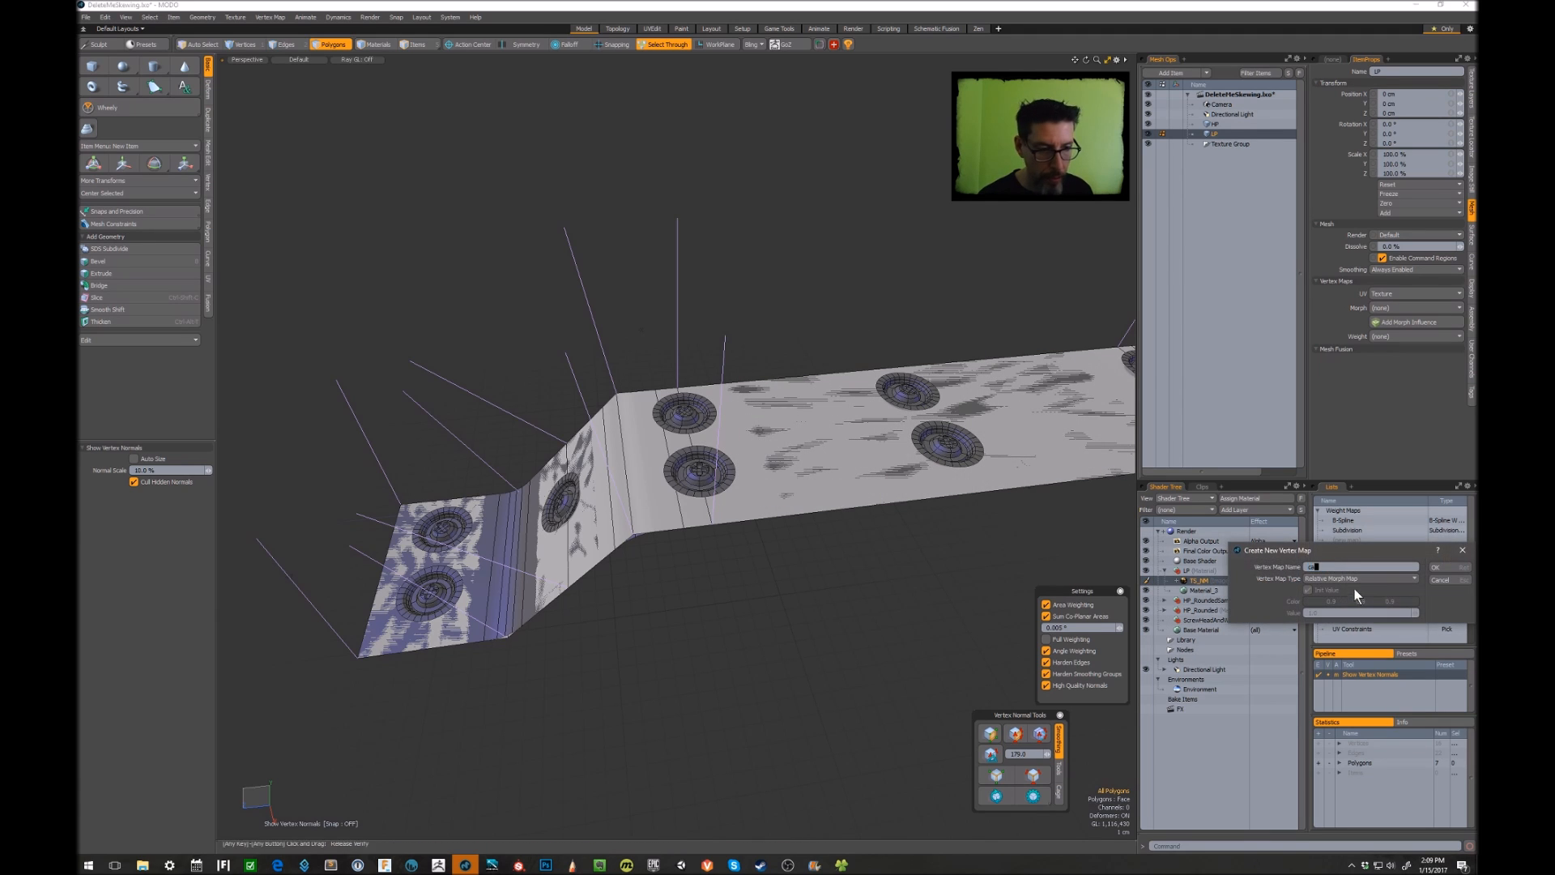
click(1435, 569)
key(shift+p)
drag(836, 479, 1018, 479)
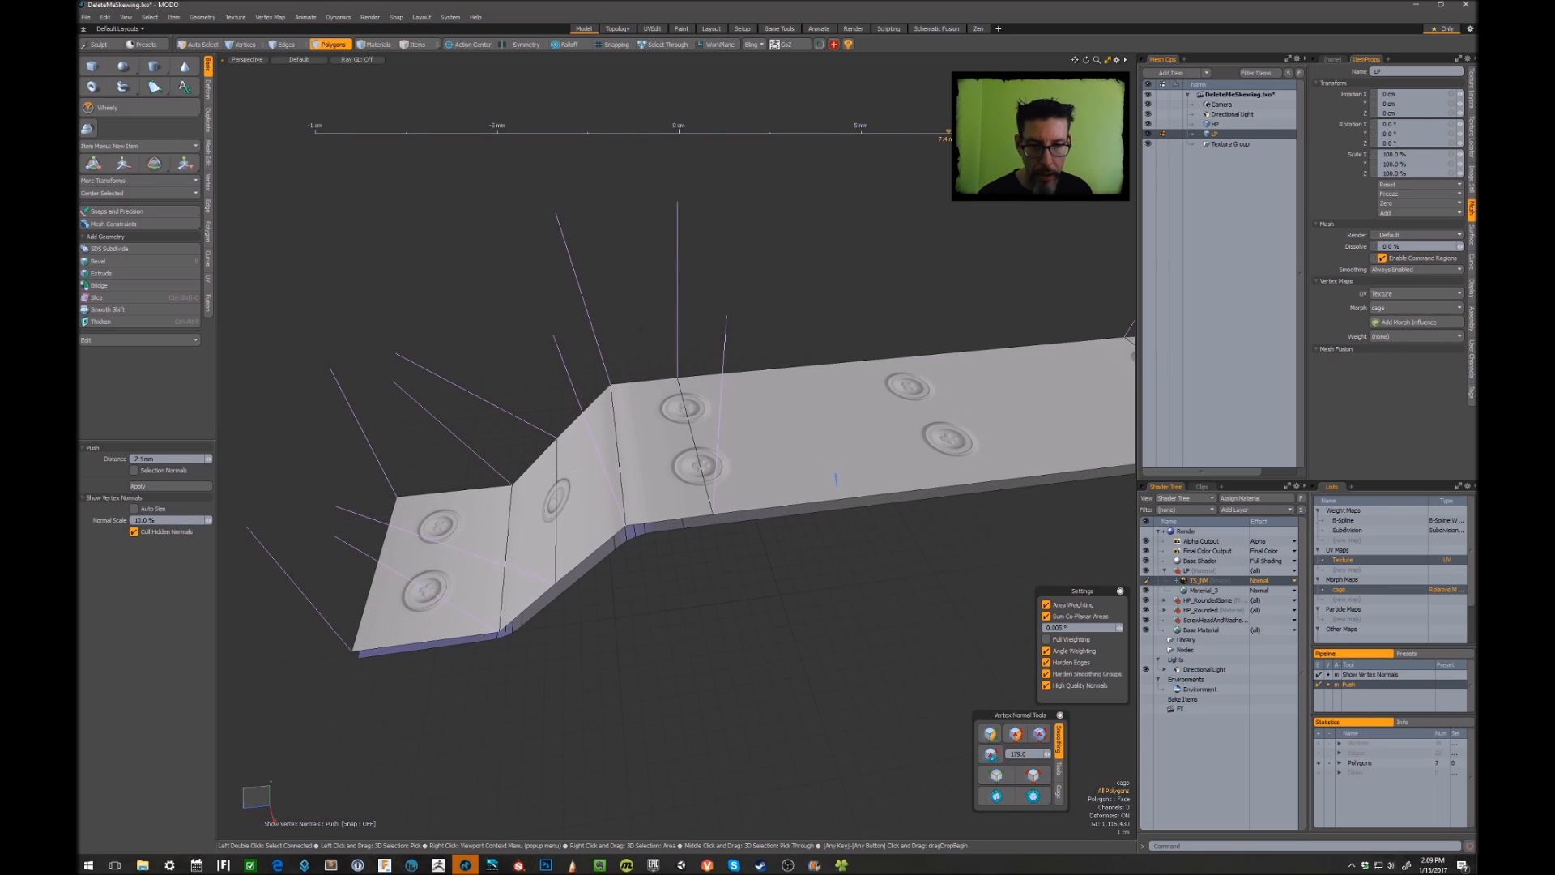
key(space)
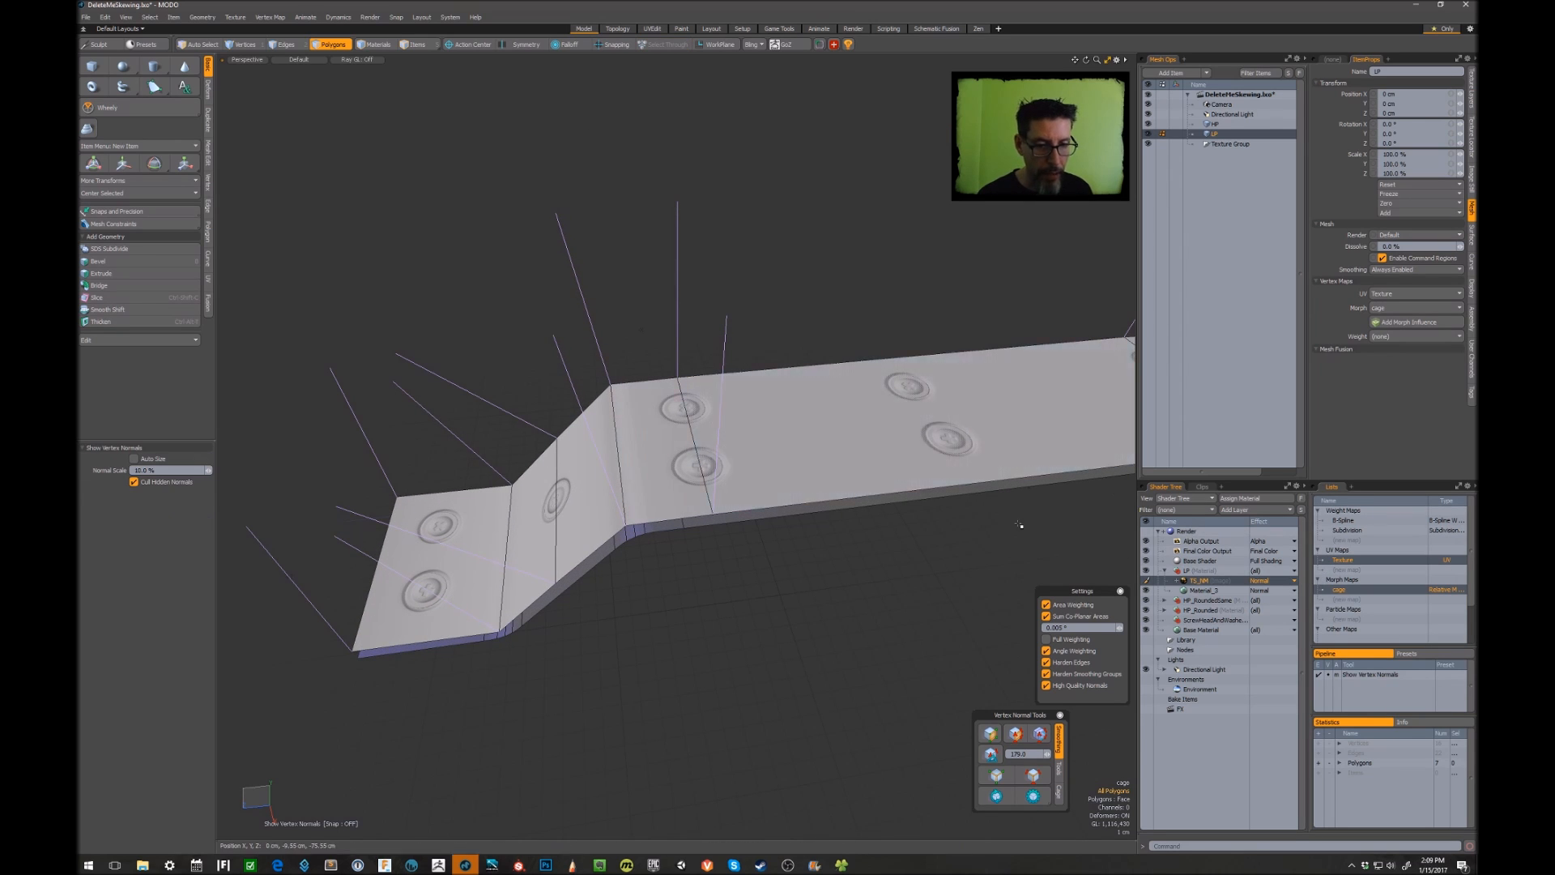
Deselect the cage morph map and bake the TS_NM normal map from object to texture.
right_click(1203, 580)
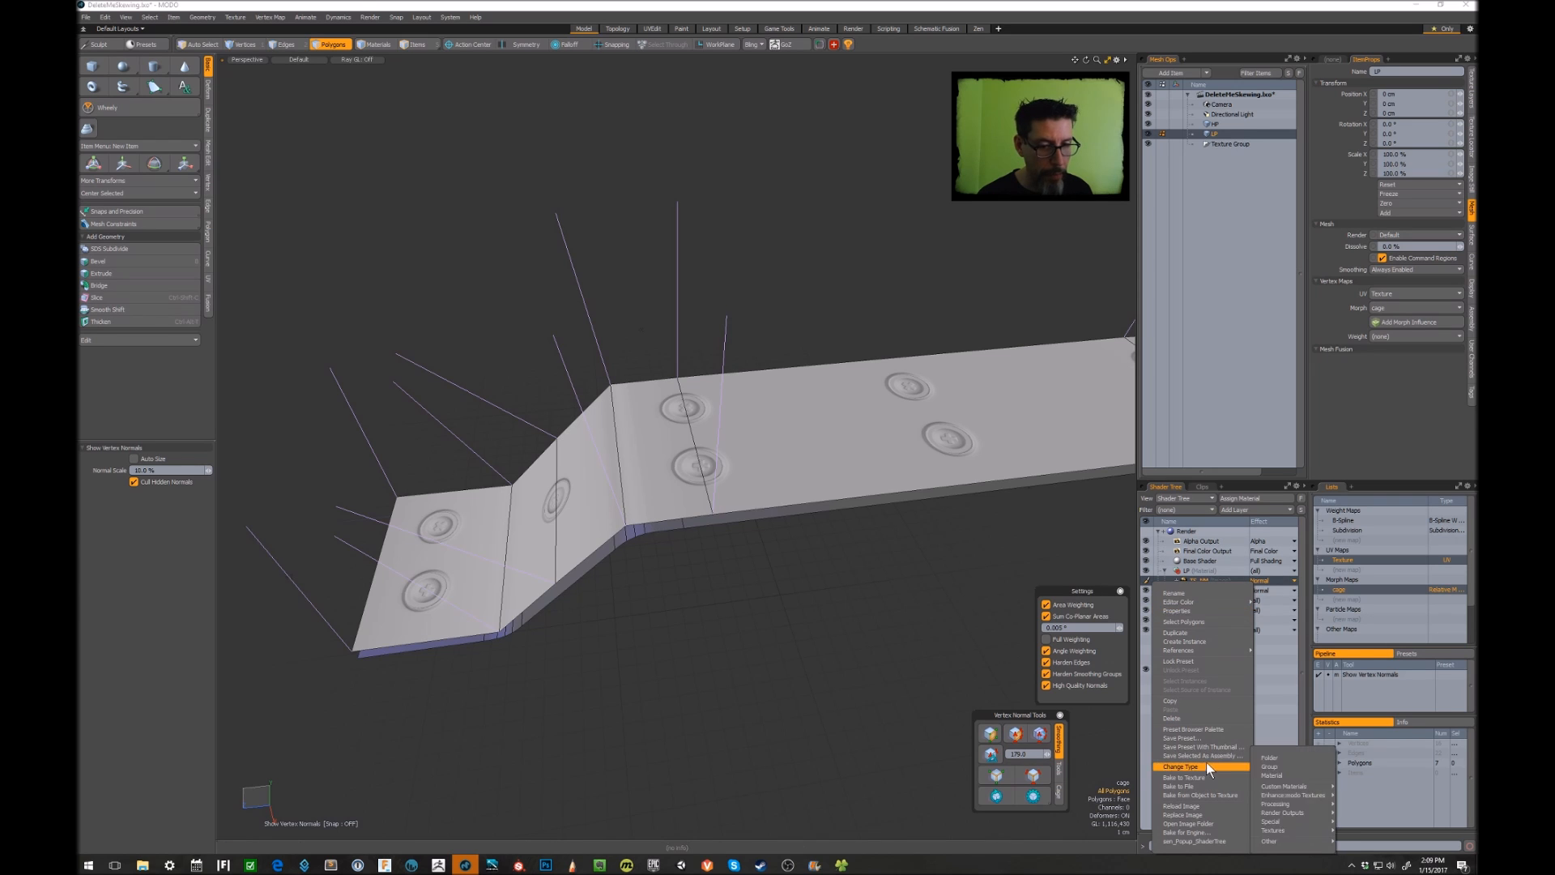
click(1450, 591)
click(1440, 591)
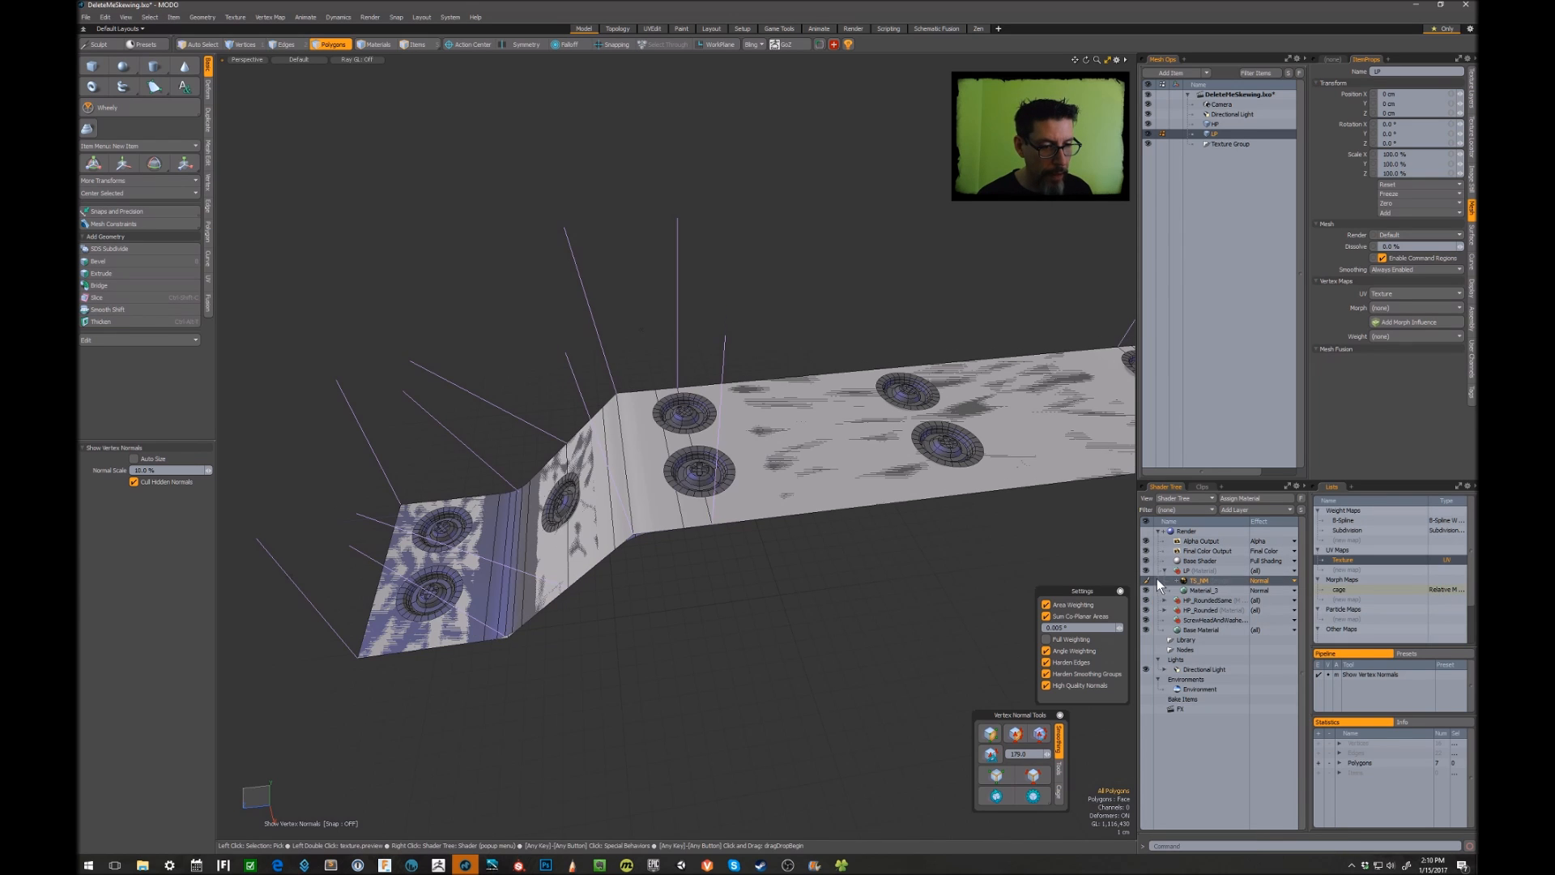
right_click(1158, 581)
click(1203, 794)
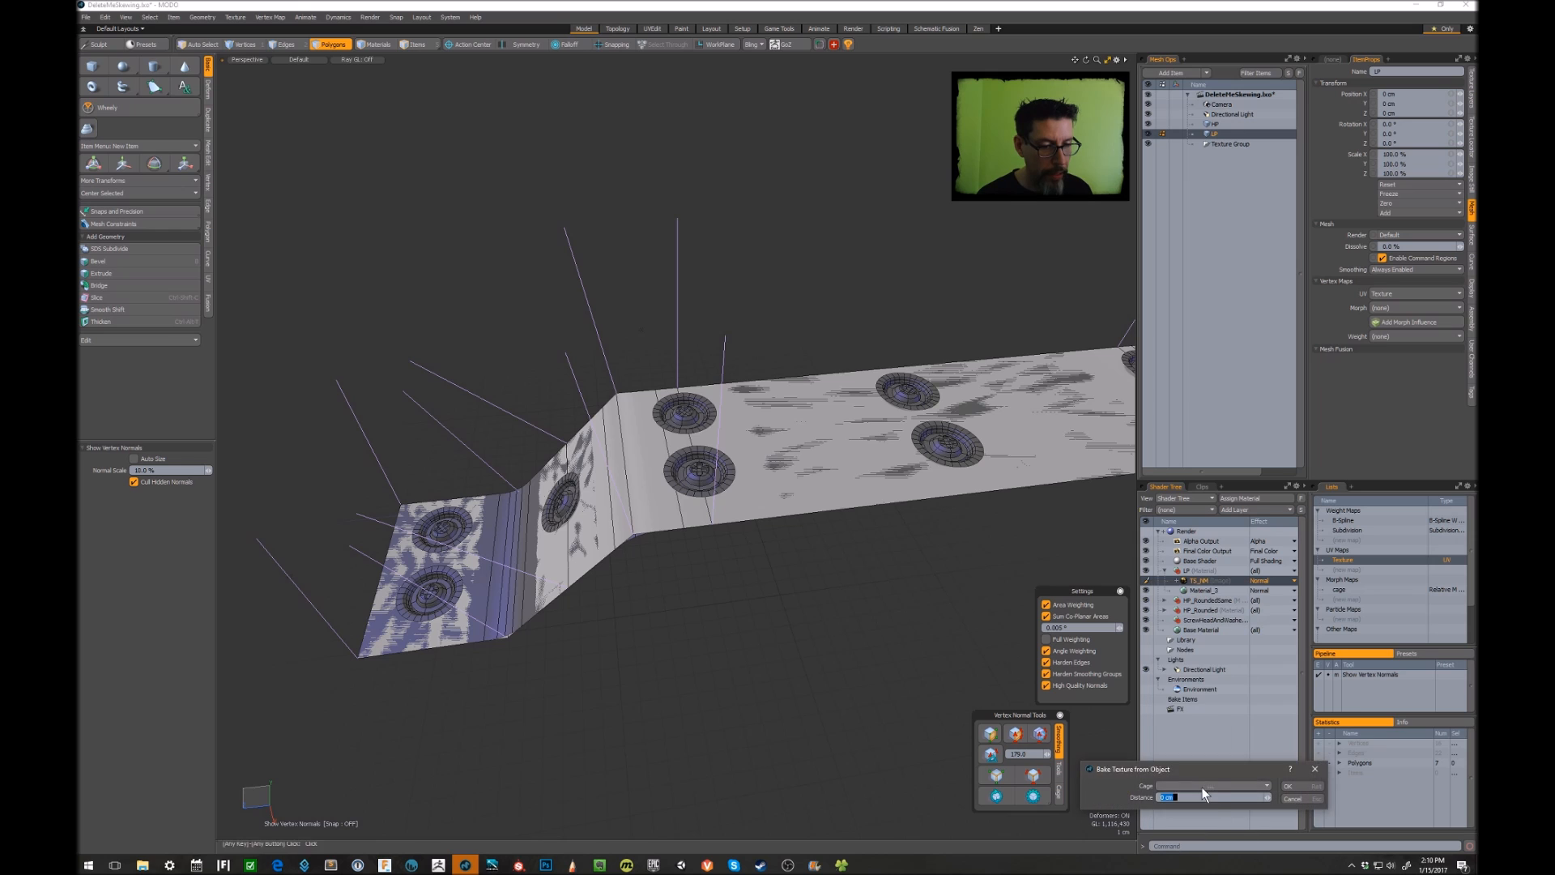
click(1289, 787)
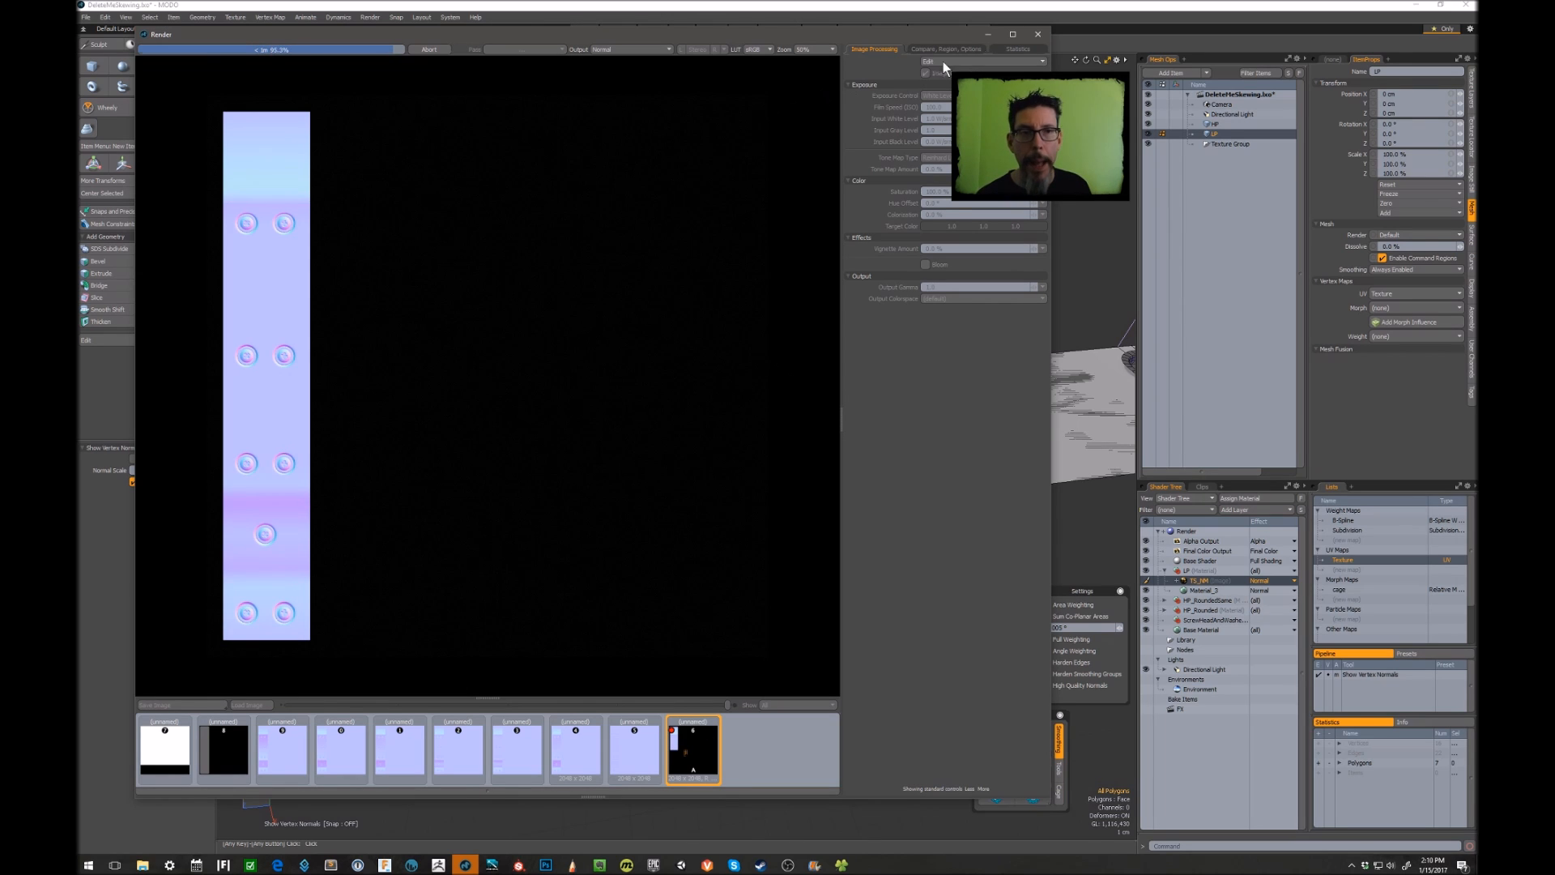
click(1037, 34)
Examine the baked screws along the bracket for skewing where the edge loops pass through them.
mouse_move(852, 252)
alt+mouse_down()
mouse_move(705, 387)
mouse_move(763, 297)
mouse_move(577, 430)
alt+mouse_up()
alt+shift+drag(940, 394, 717, 349)
key(2)
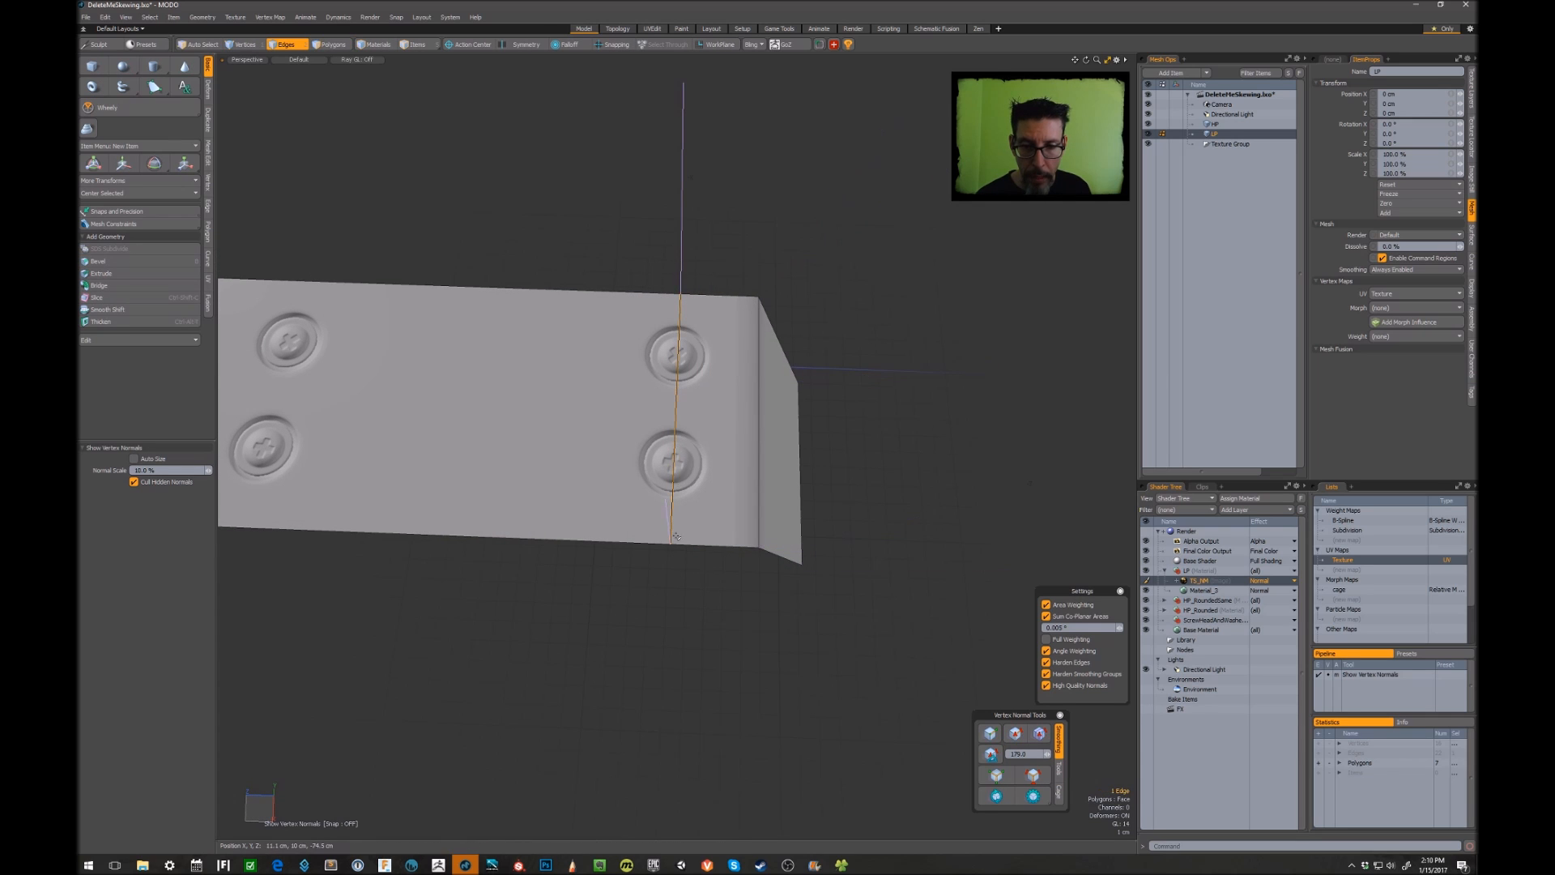
click(589, 218)
alt+drag(589, 219, 577, 238)
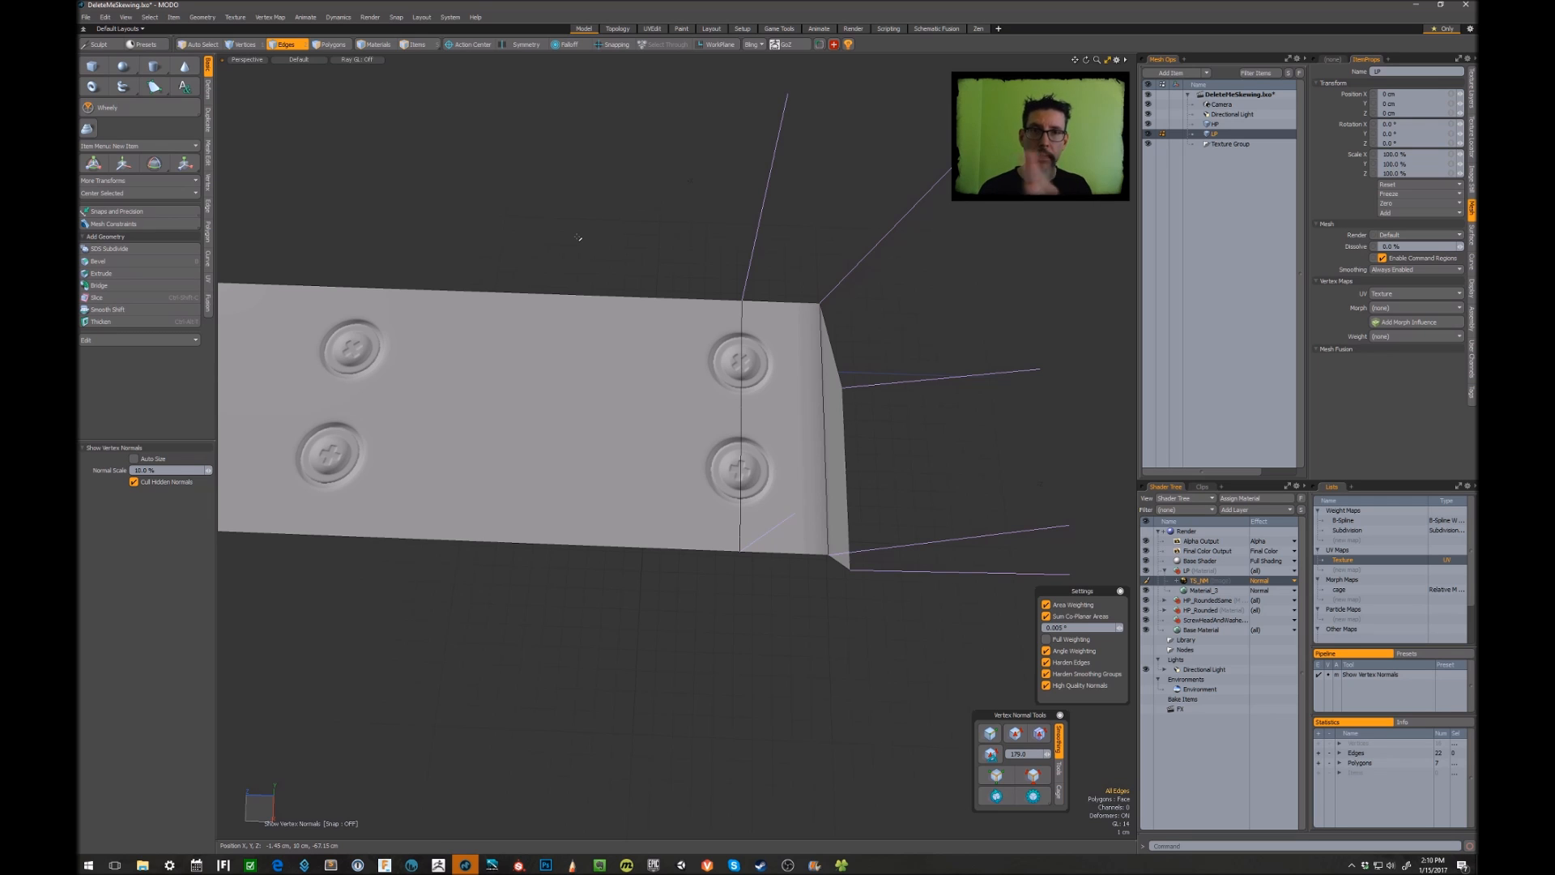
alt+drag(577, 237, 734, 257)
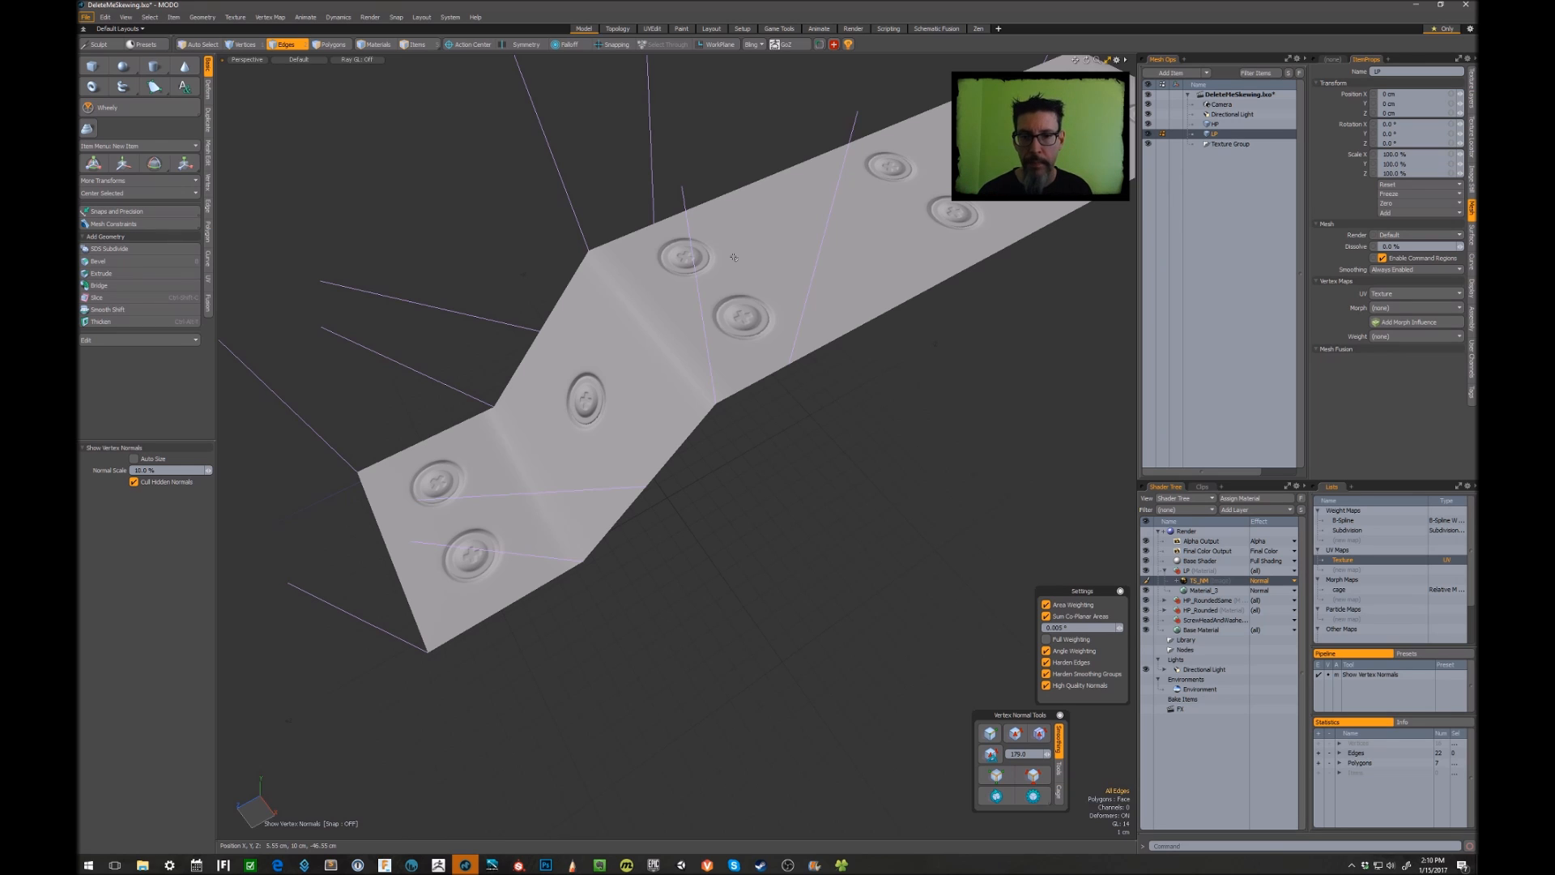
alt+drag(734, 257, 815, 238)
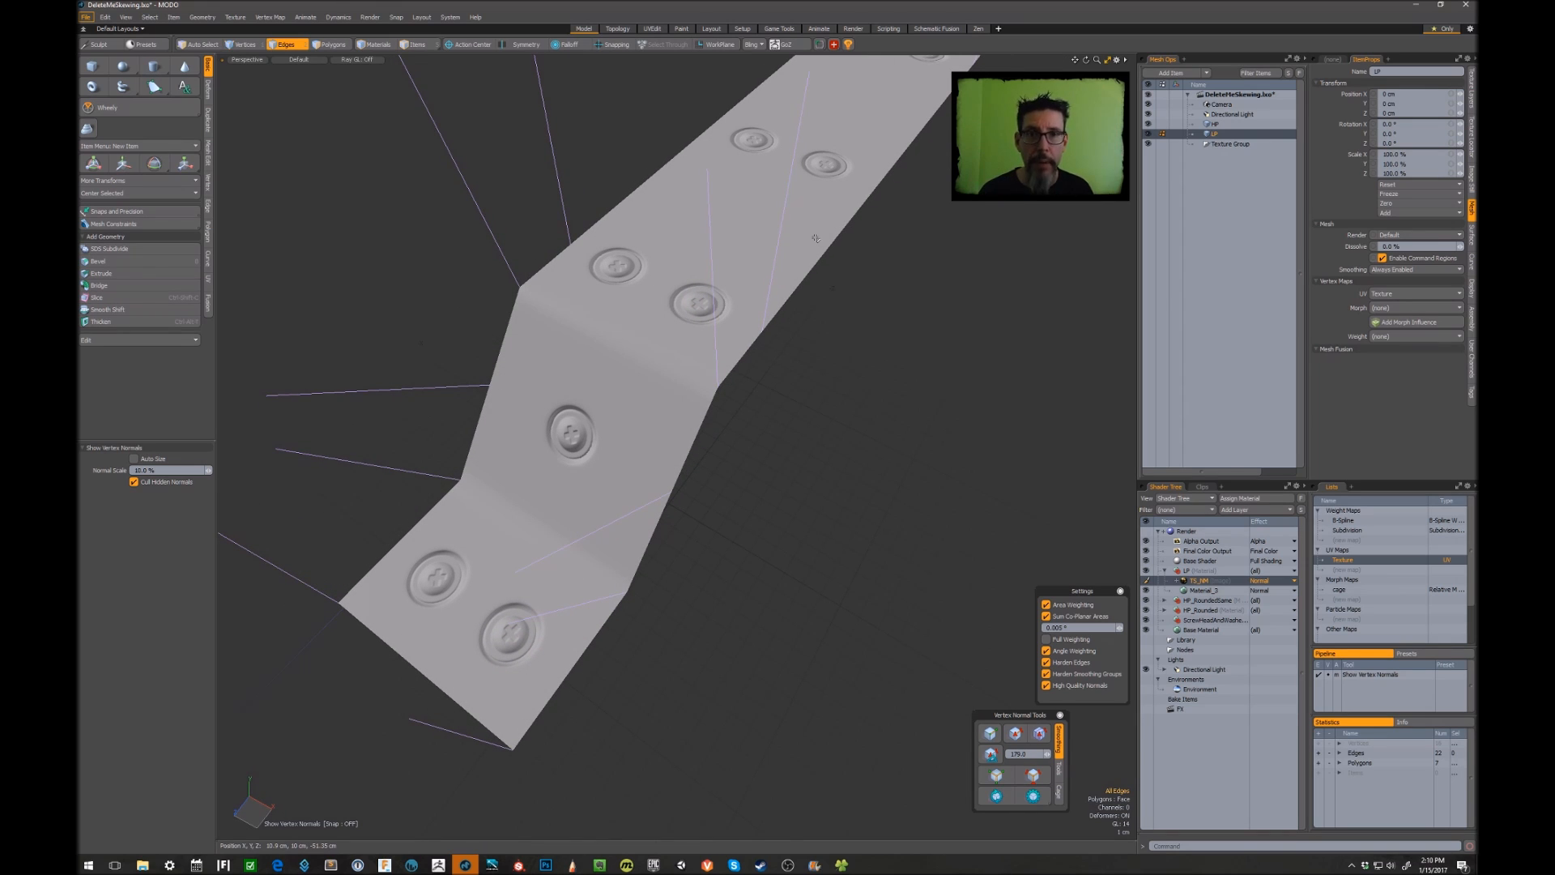
alt+drag(816, 238, 870, 313)
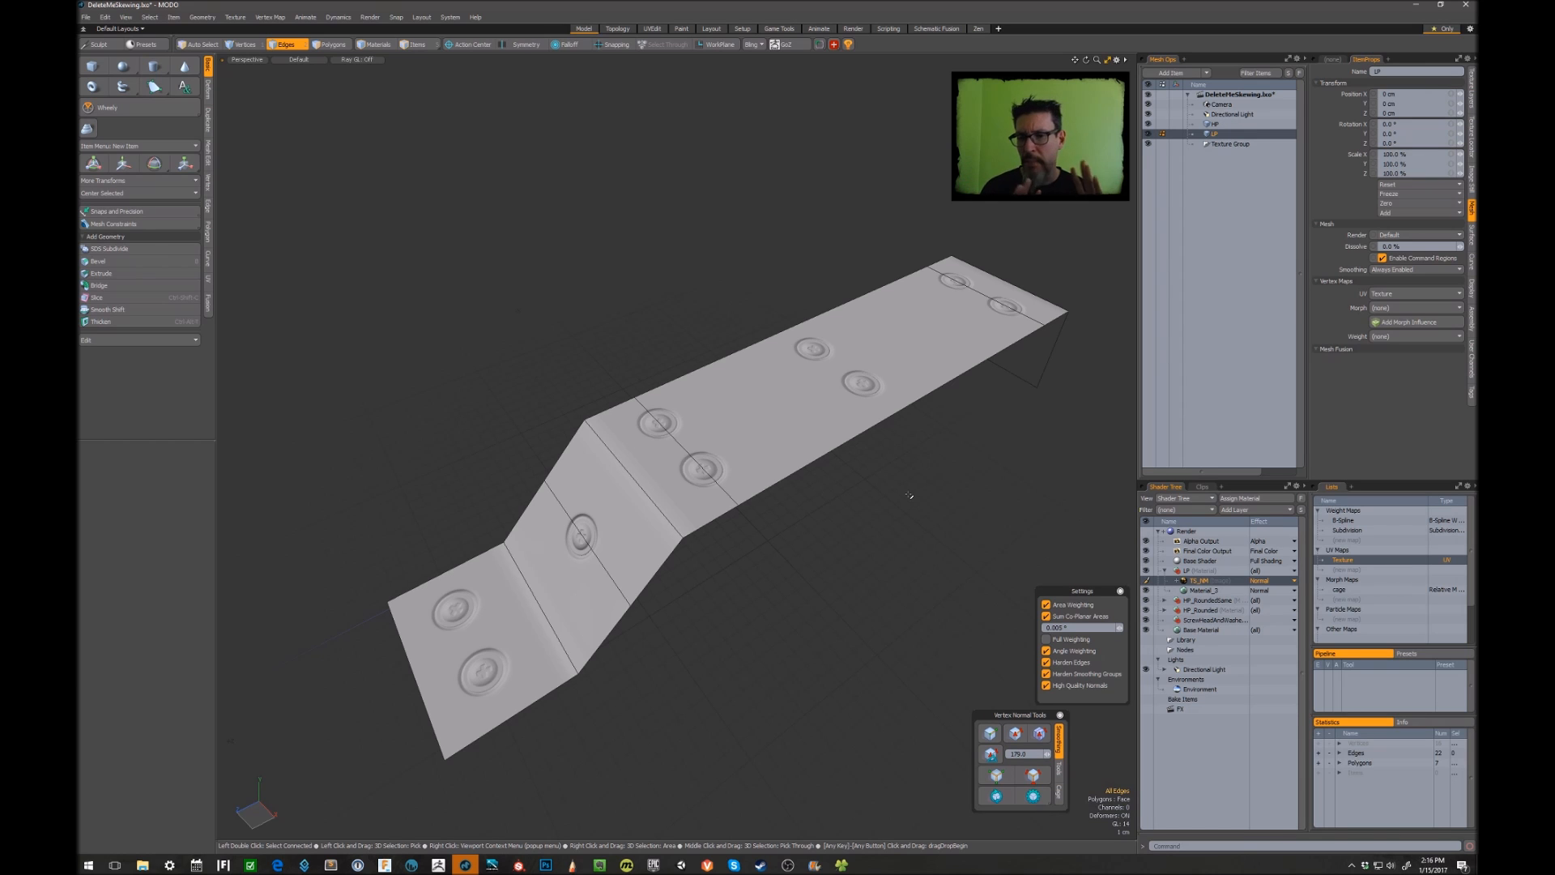
Remove the edge loop through the screw pair on the flat section next to the sloped section.
alt+drag(908, 495, 682, 351)
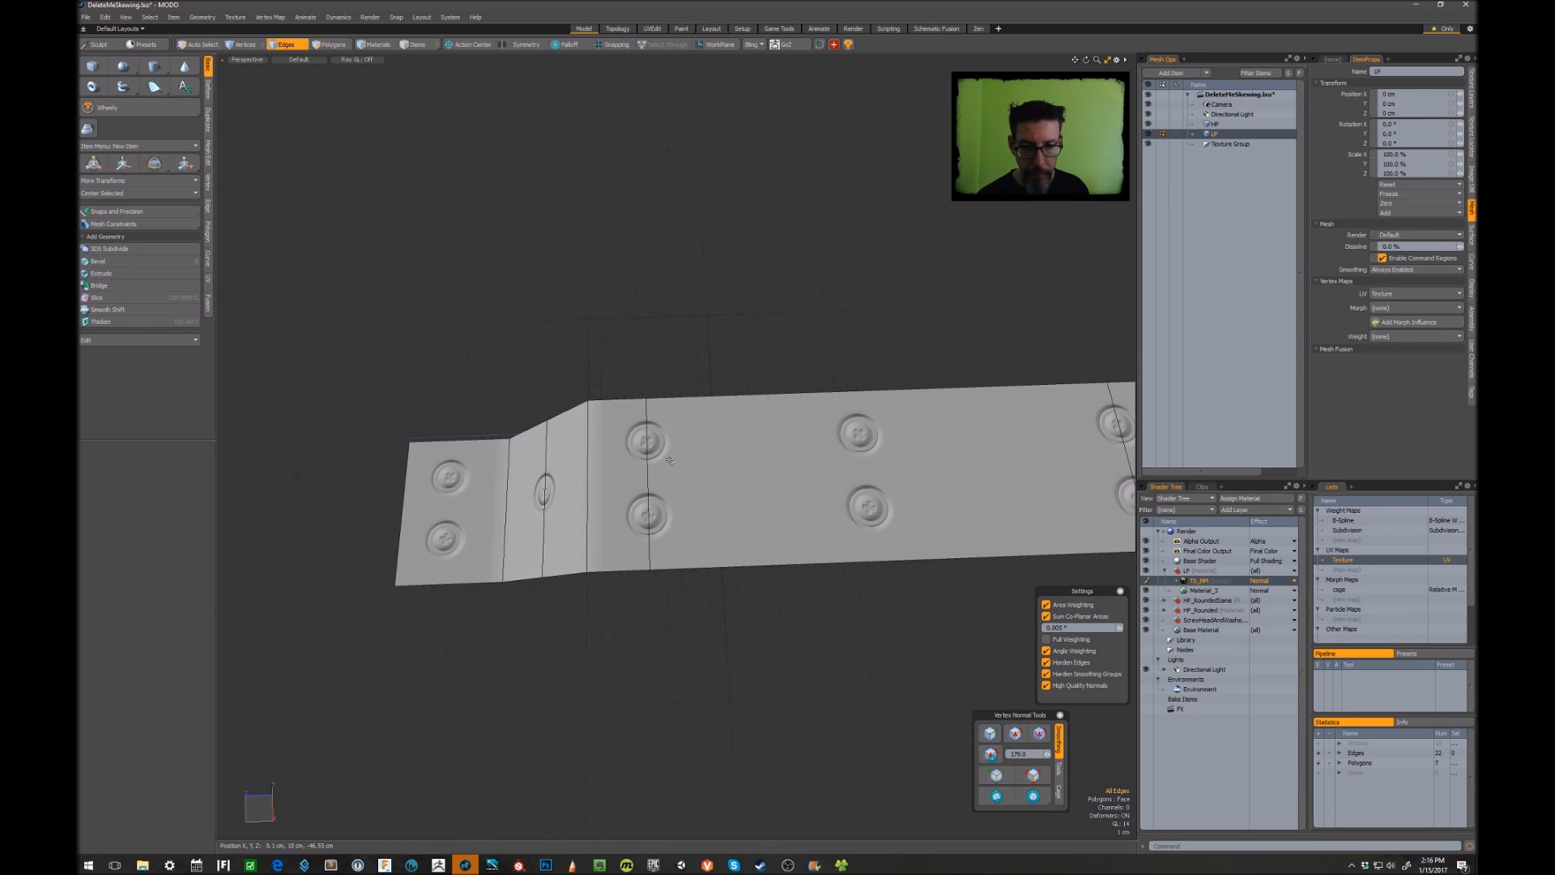
click(648, 466)
alt+shift+drag(701, 460, 820, 399)
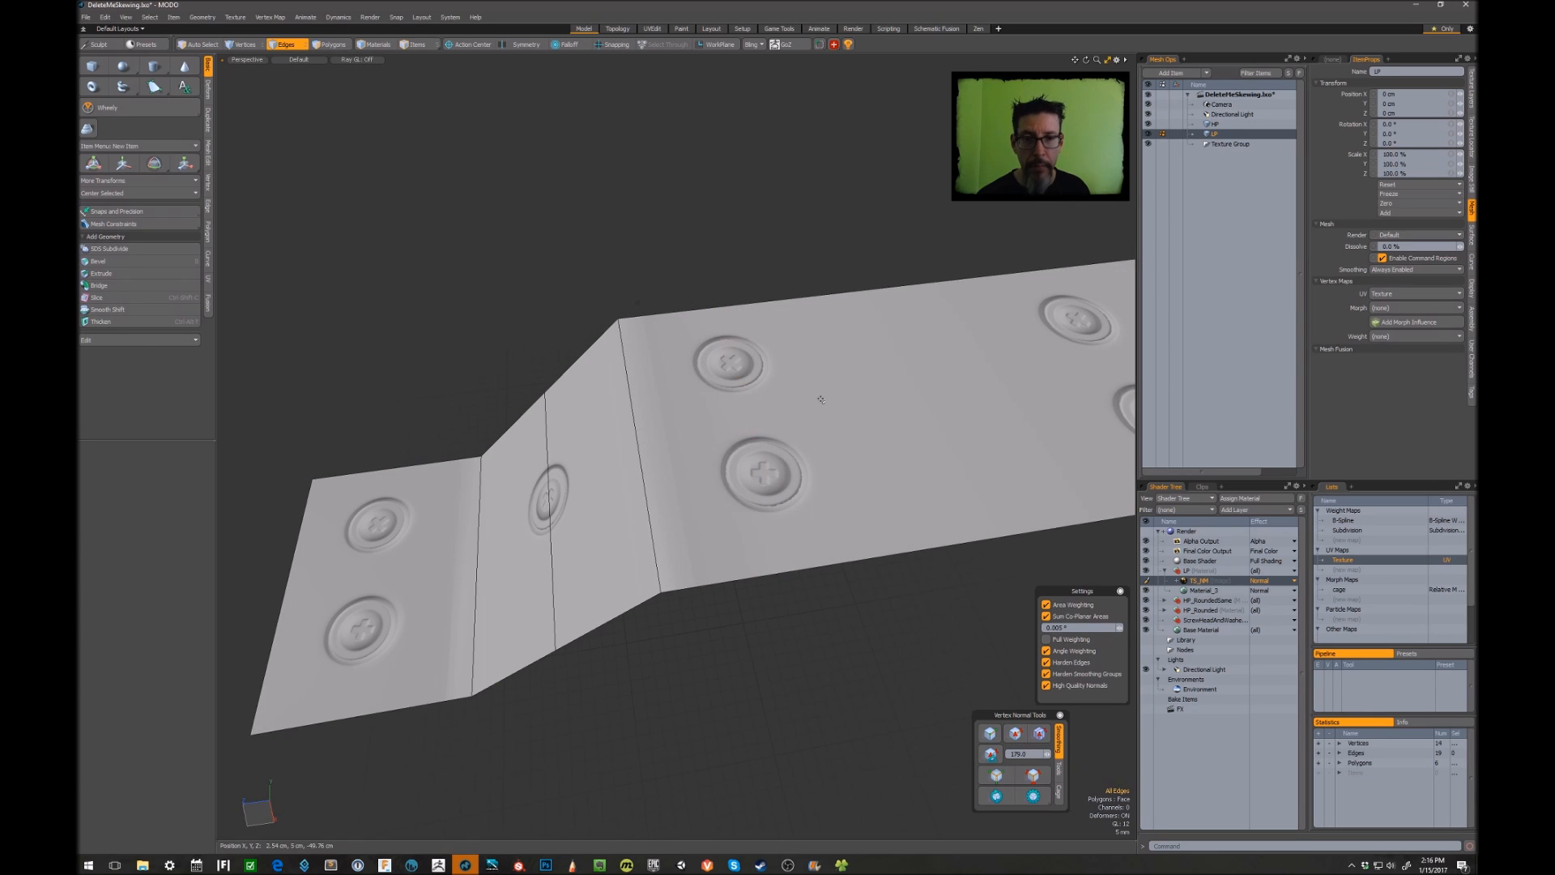
click(868, 375)
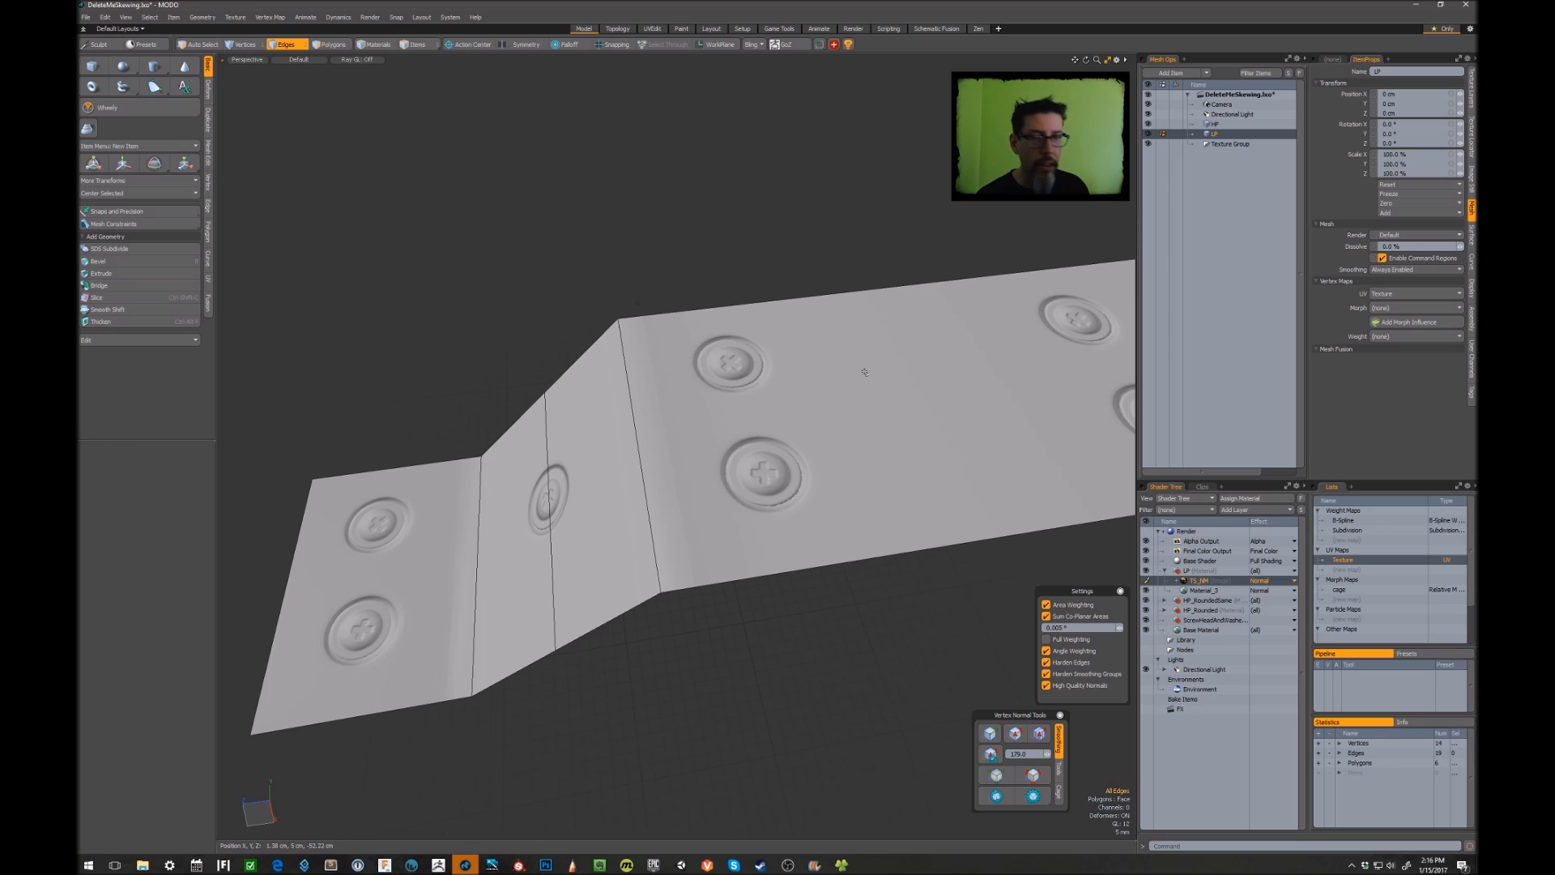
Remove the edge loop through the screw pair beside the end flange.
alt+drag(868, 366, 840, 326)
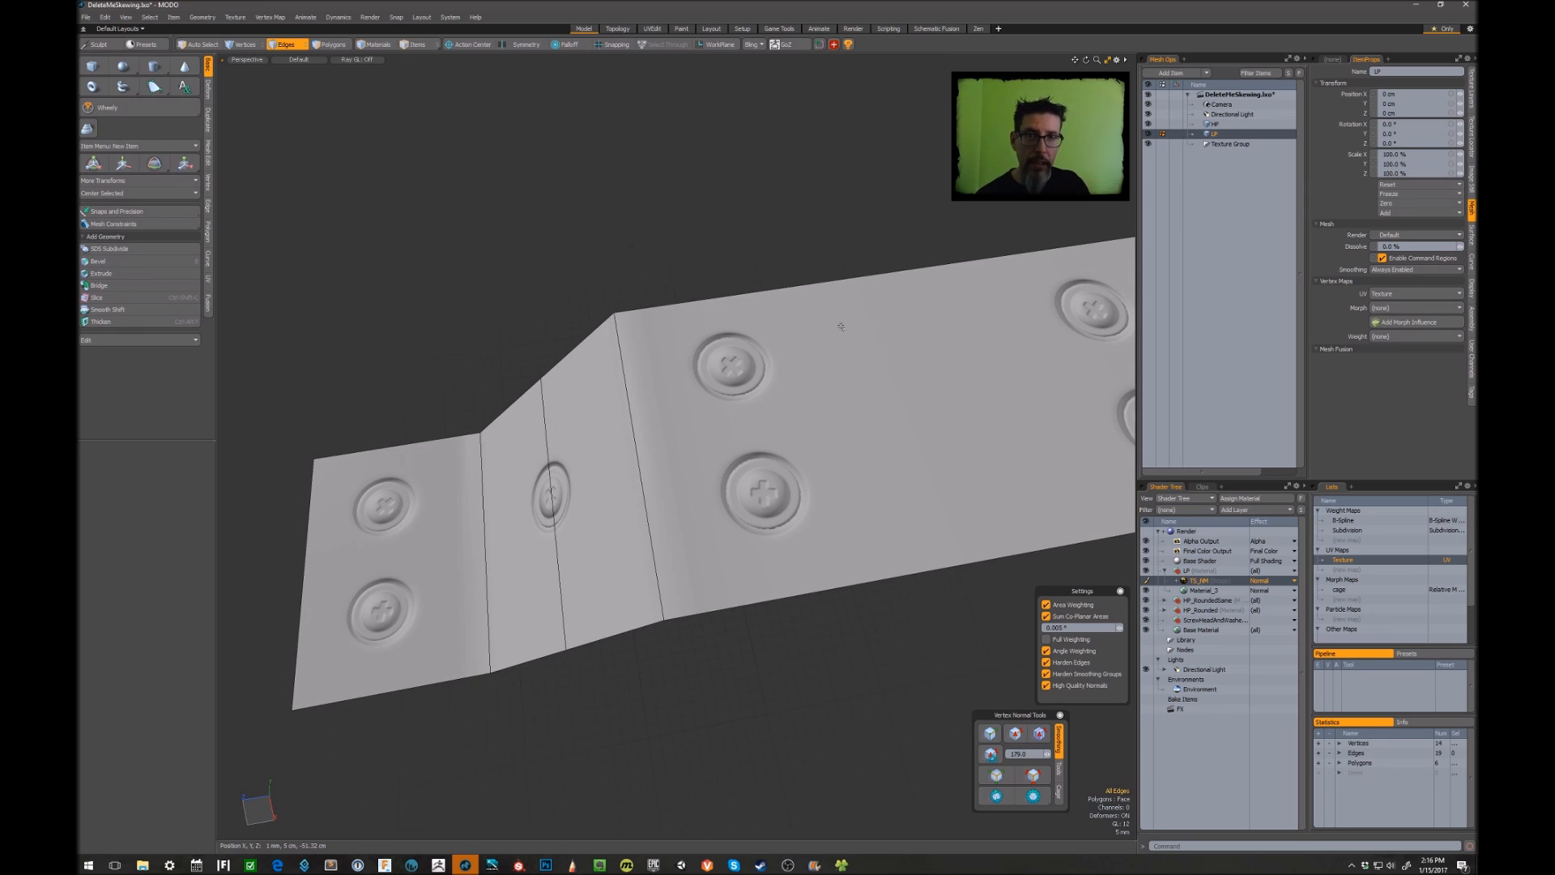
alt+drag(842, 324, 759, 320)
click(775, 361)
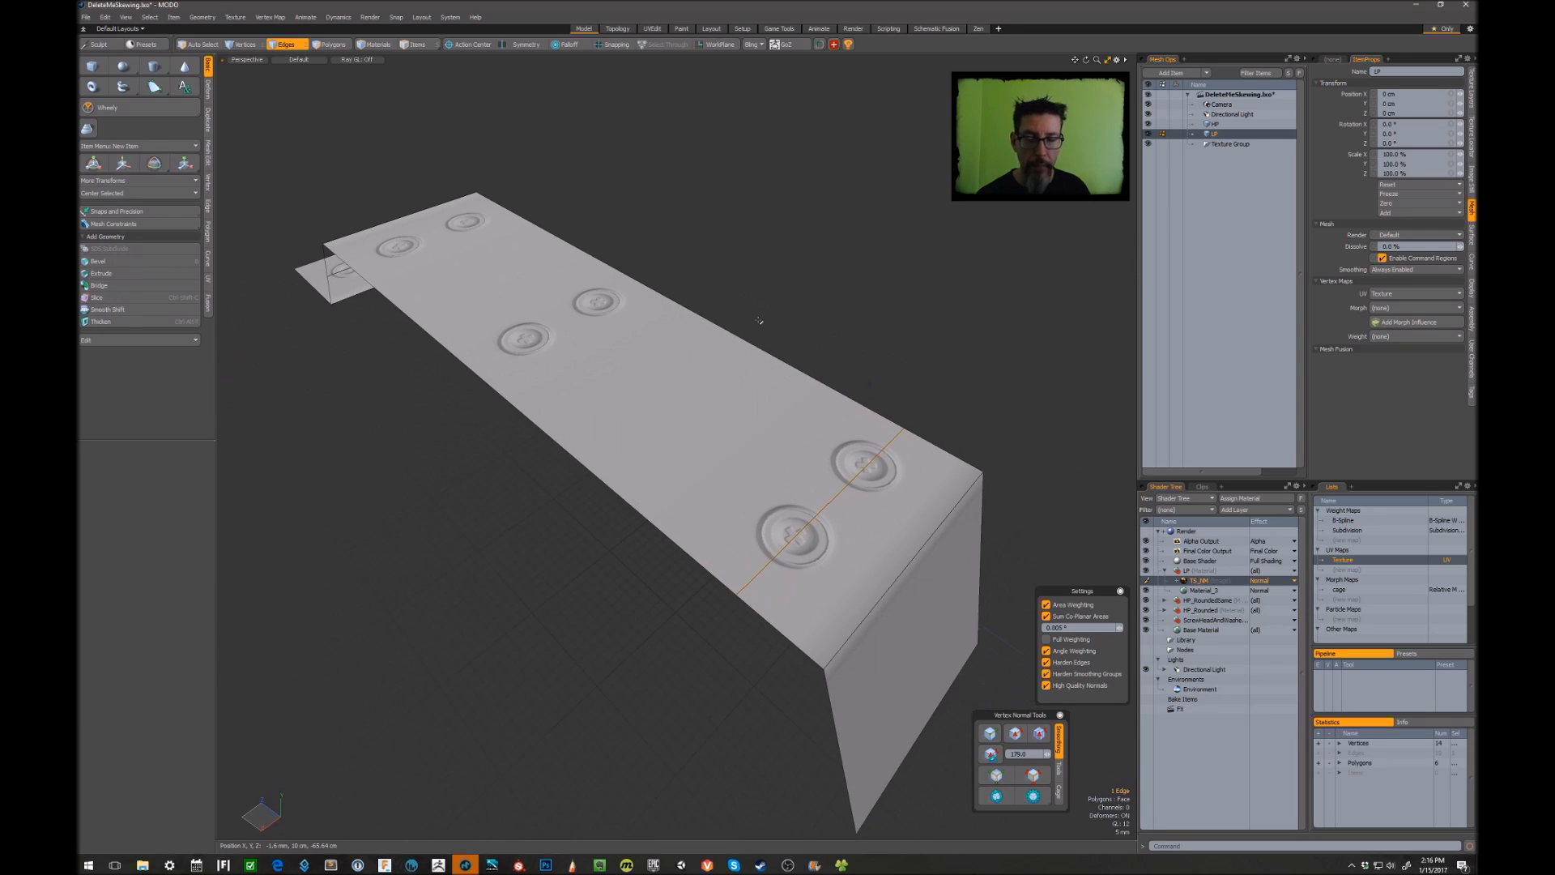
key(Delete)
alt+drag(759, 321, 729, 372)
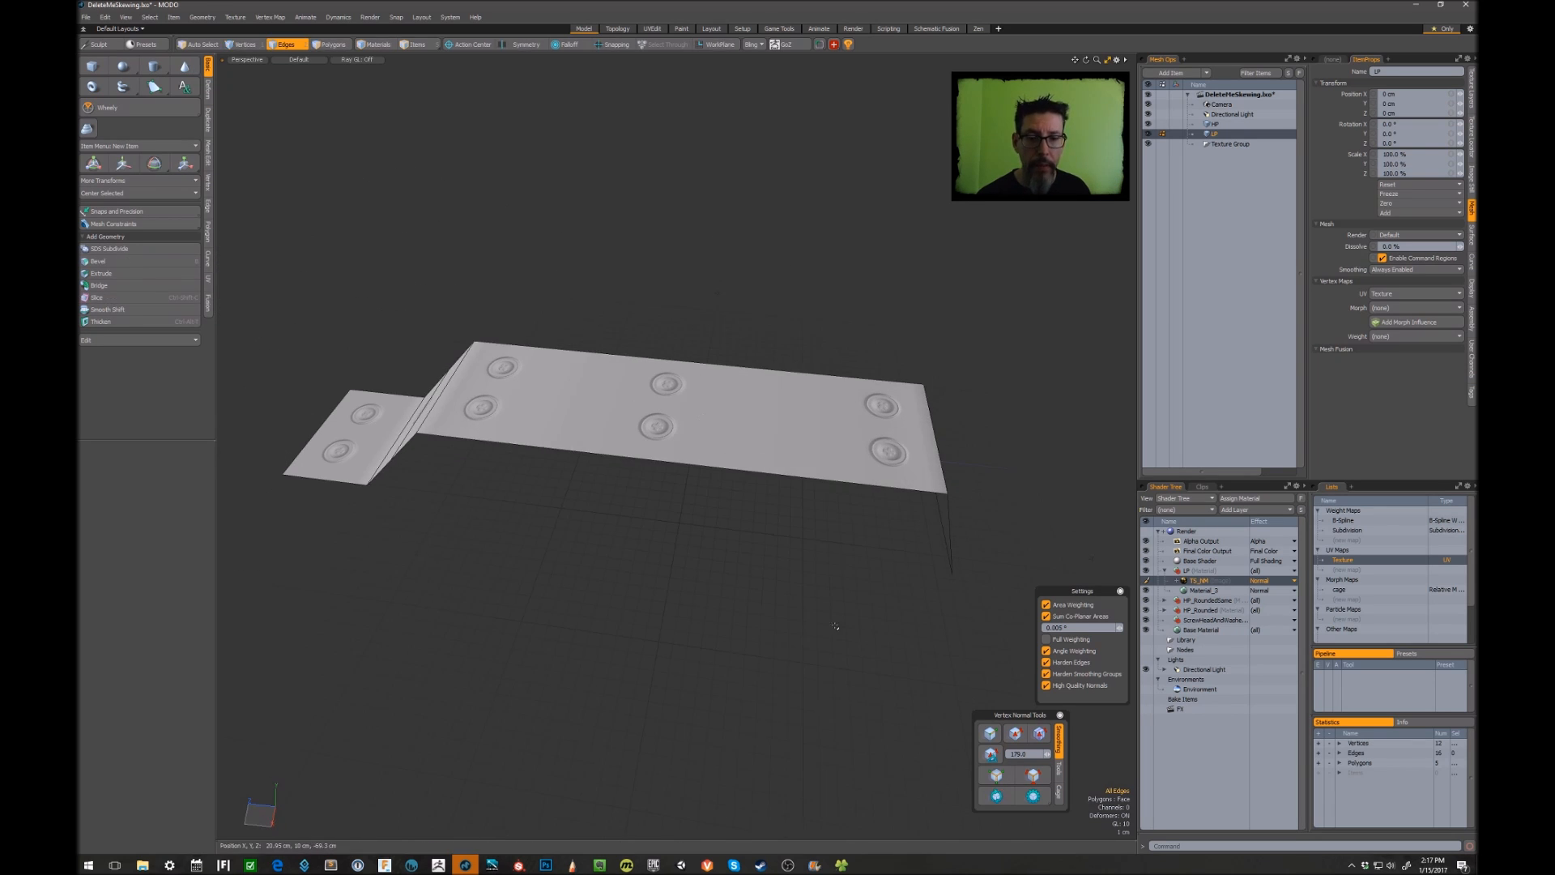
Remove the edge loop running through the single screw on the sloped section.
click(998, 795)
alt+drag(659, 427, 604, 413)
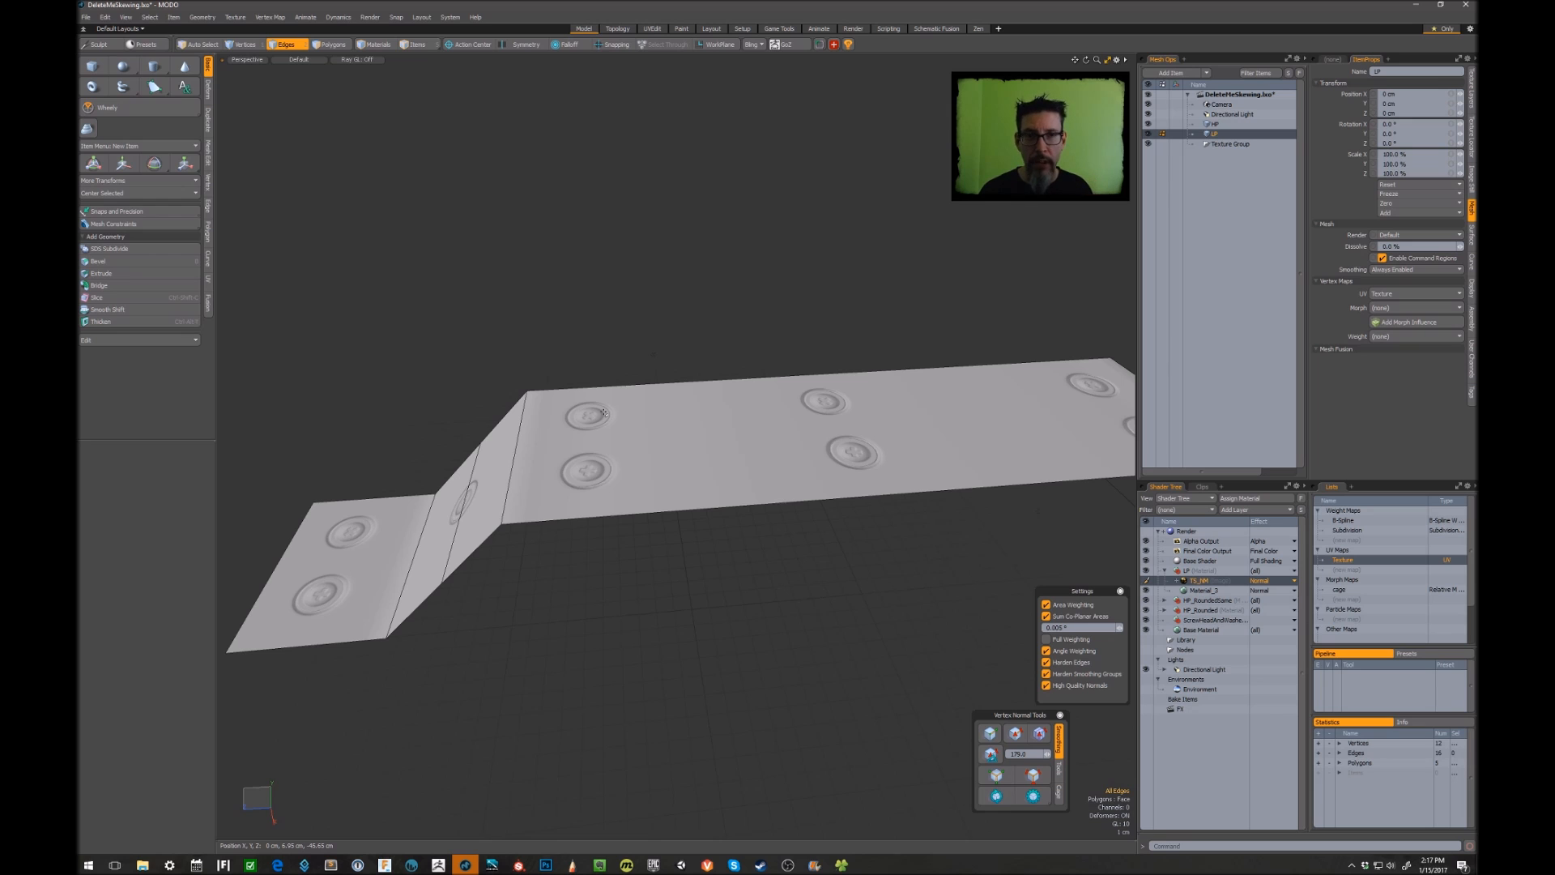
alt+drag(604, 414, 710, 410)
key(2)
click(716, 531)
key(BackSpace)
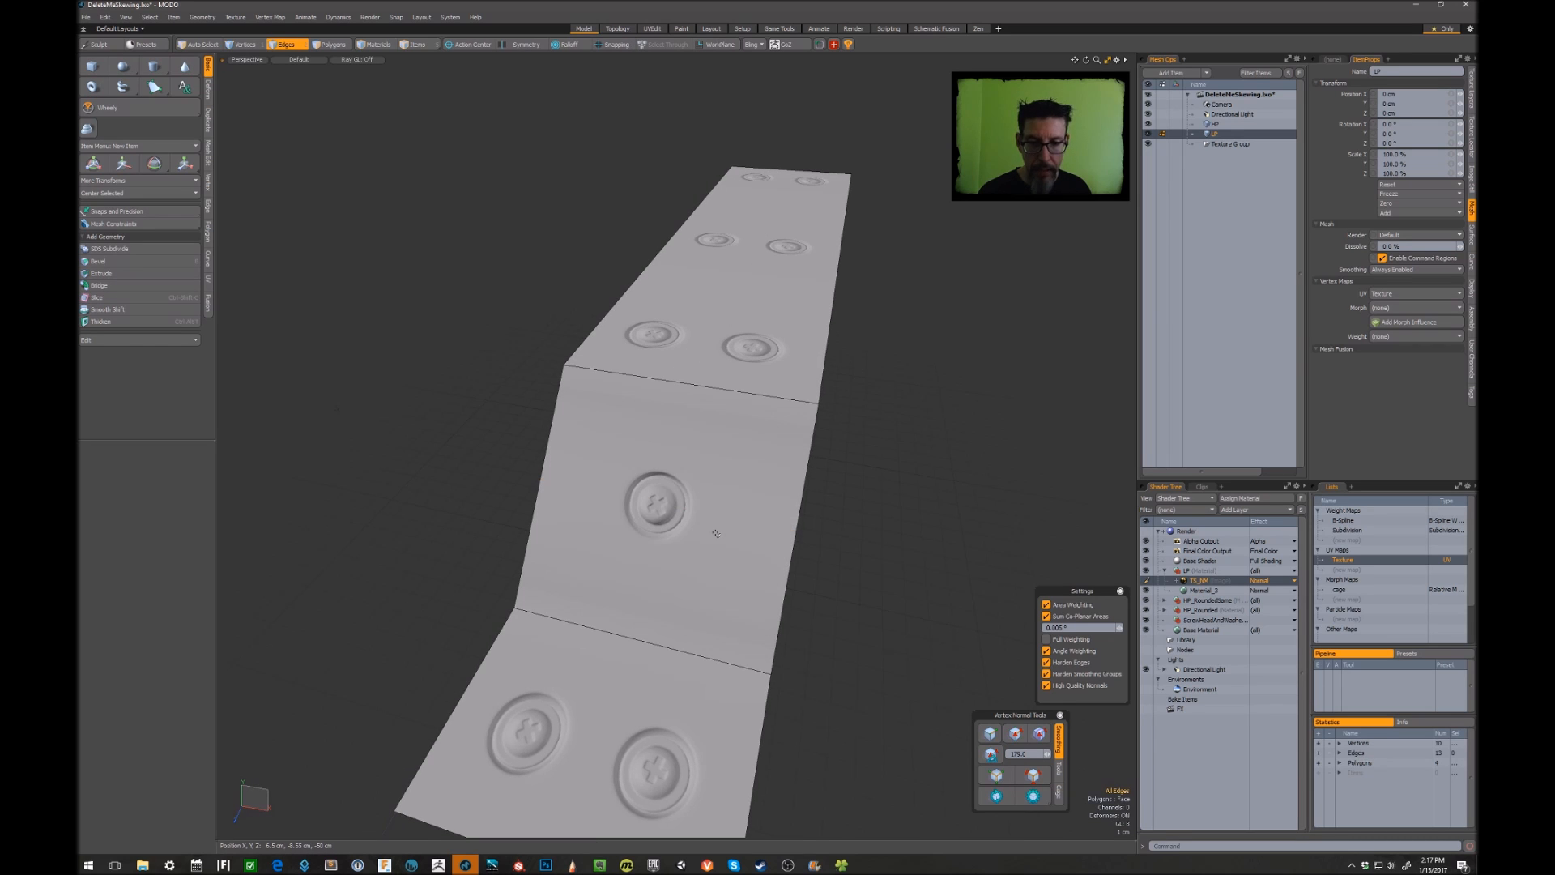
Slice an edge loop into the low-poly bracket and check the baked shading across the bends.
alt+drag(722, 524, 762, 519)
key(alt+c)
click(842, 490)
alt+drag(920, 441, 847, 444)
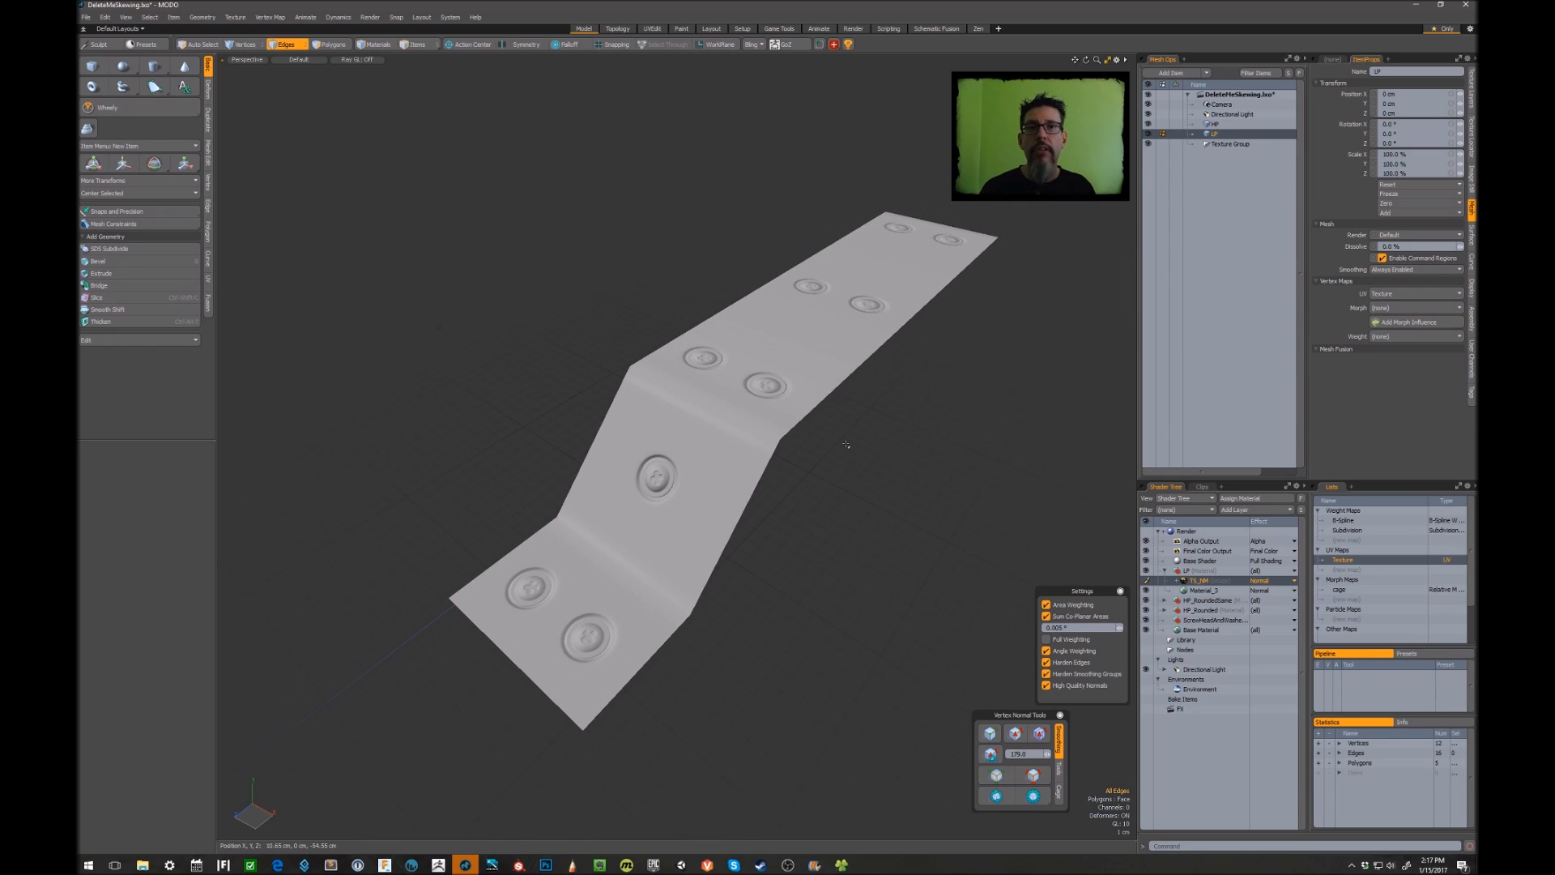